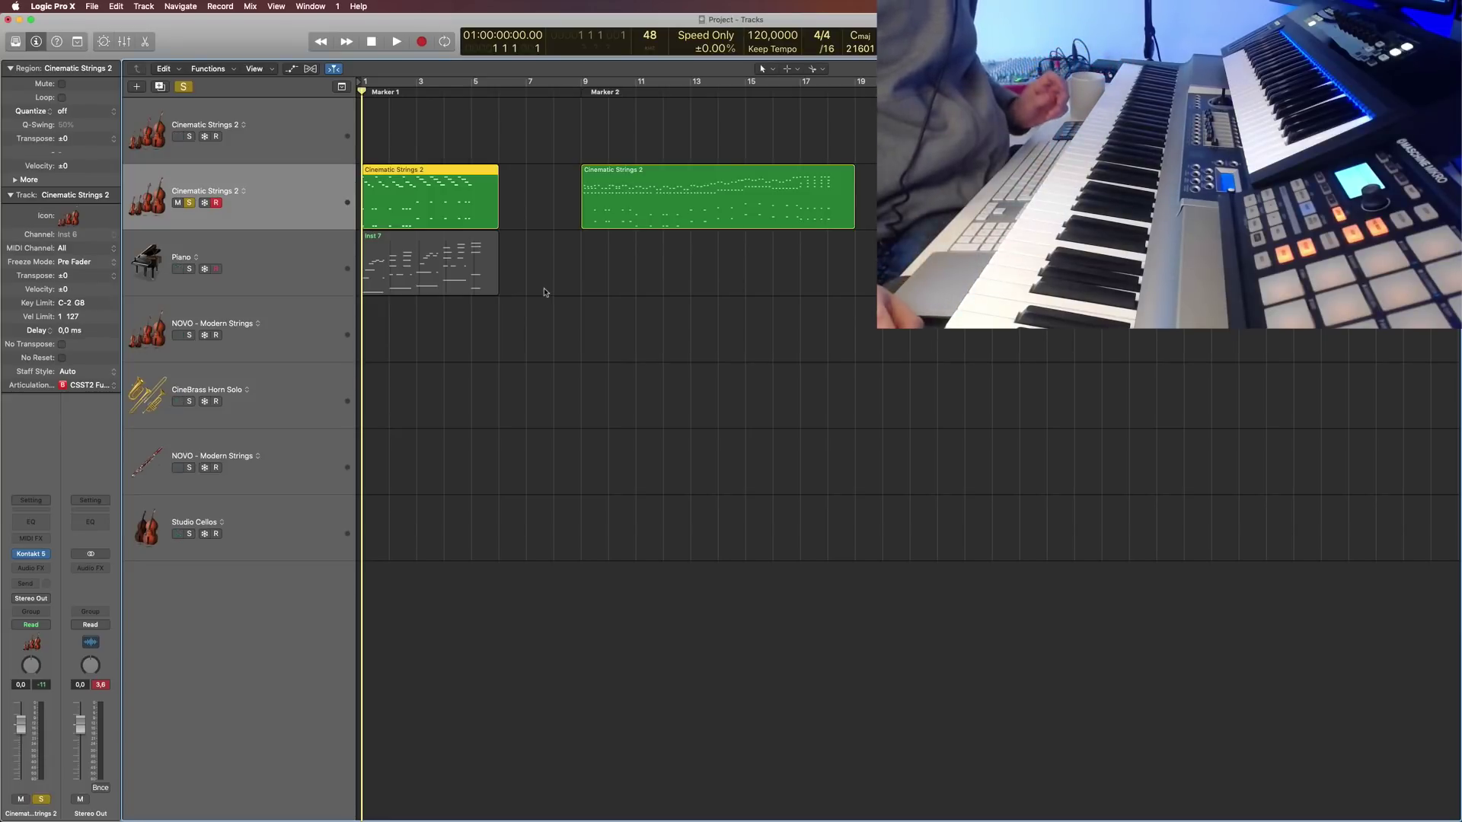
Step: Open the first Cinematic Strings 2 region in the Piano Roll and examine the timing of its notes
double_click(453, 196)
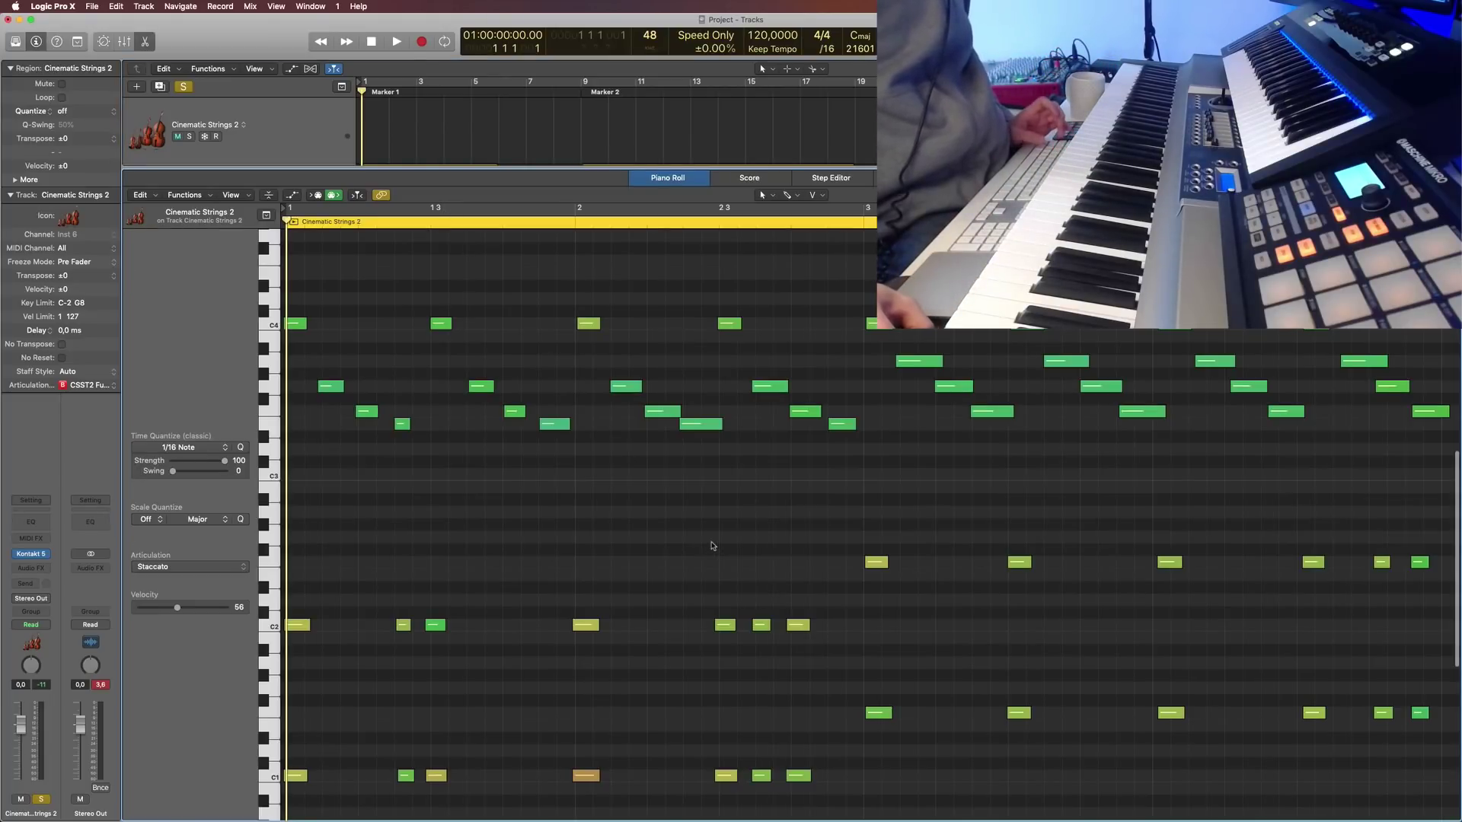
scroll(716, 545, "down", 1)
left_click(687, 503)
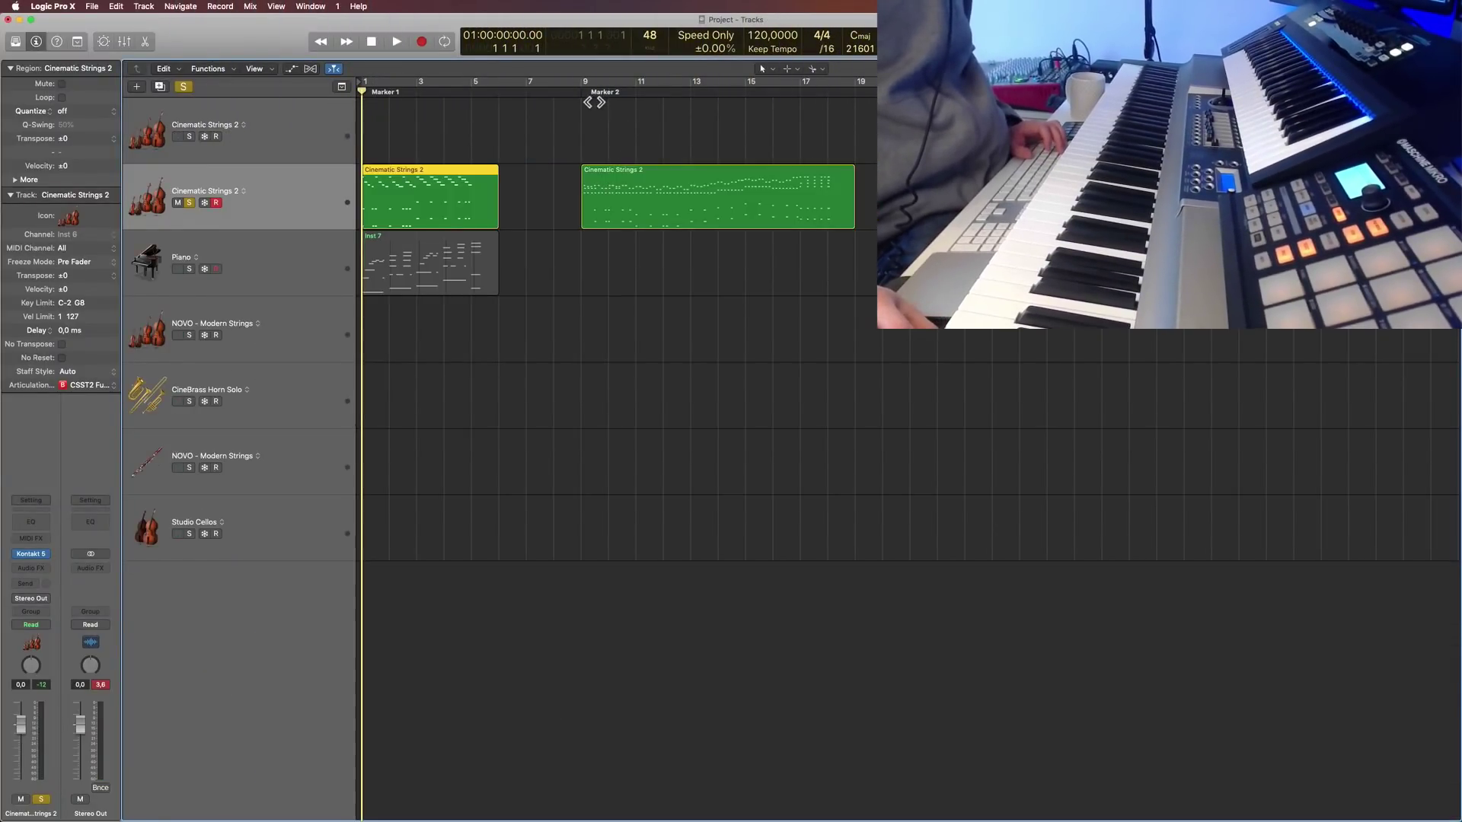
Step: Move the playhead to Marker 2 and inspect the second Cinematic Strings 2 region's notes in the Piano Roll
left_click(594, 101)
left_click(602, 193)
double_click(602, 193)
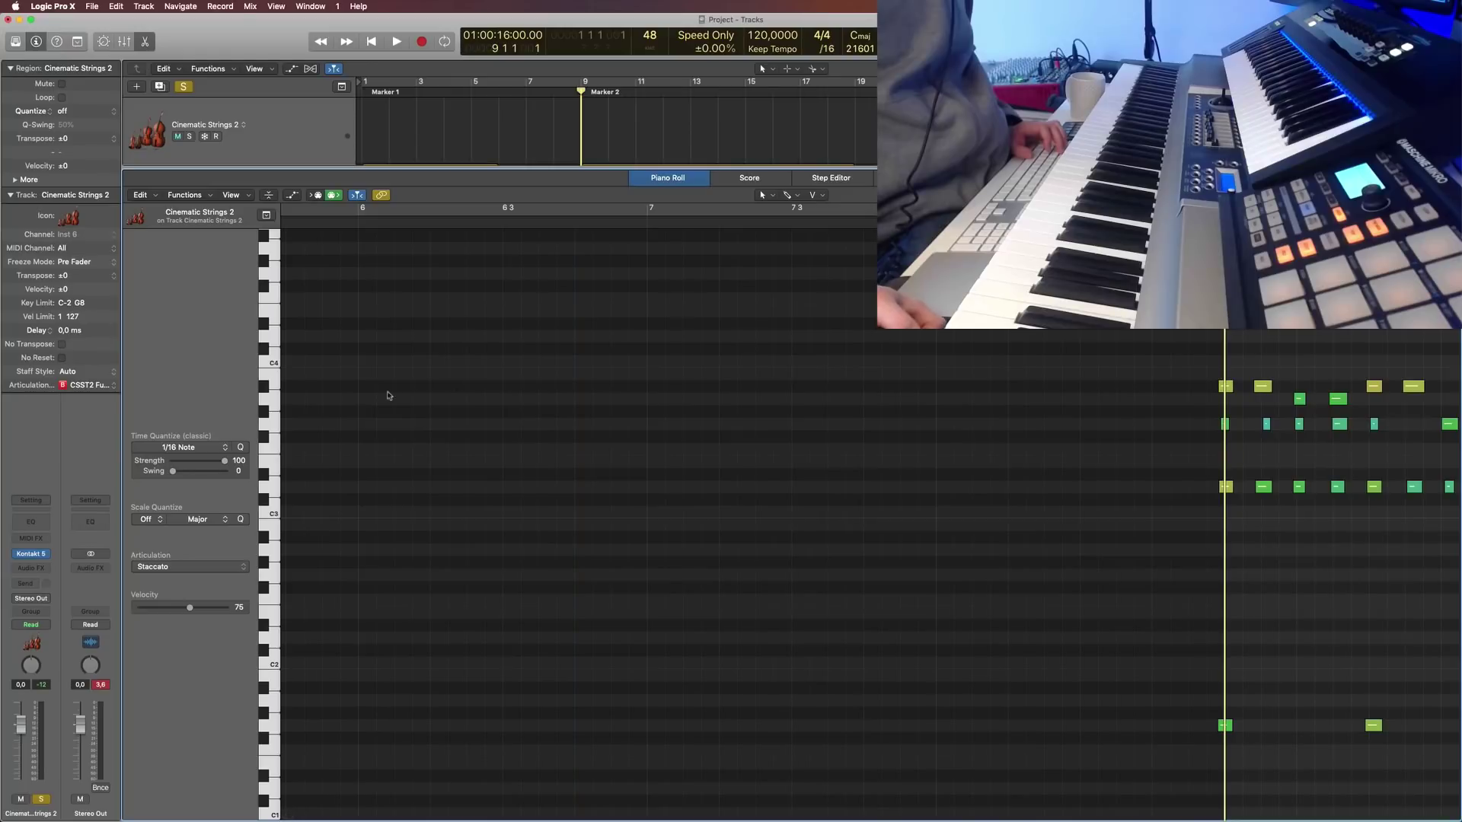
key("e")
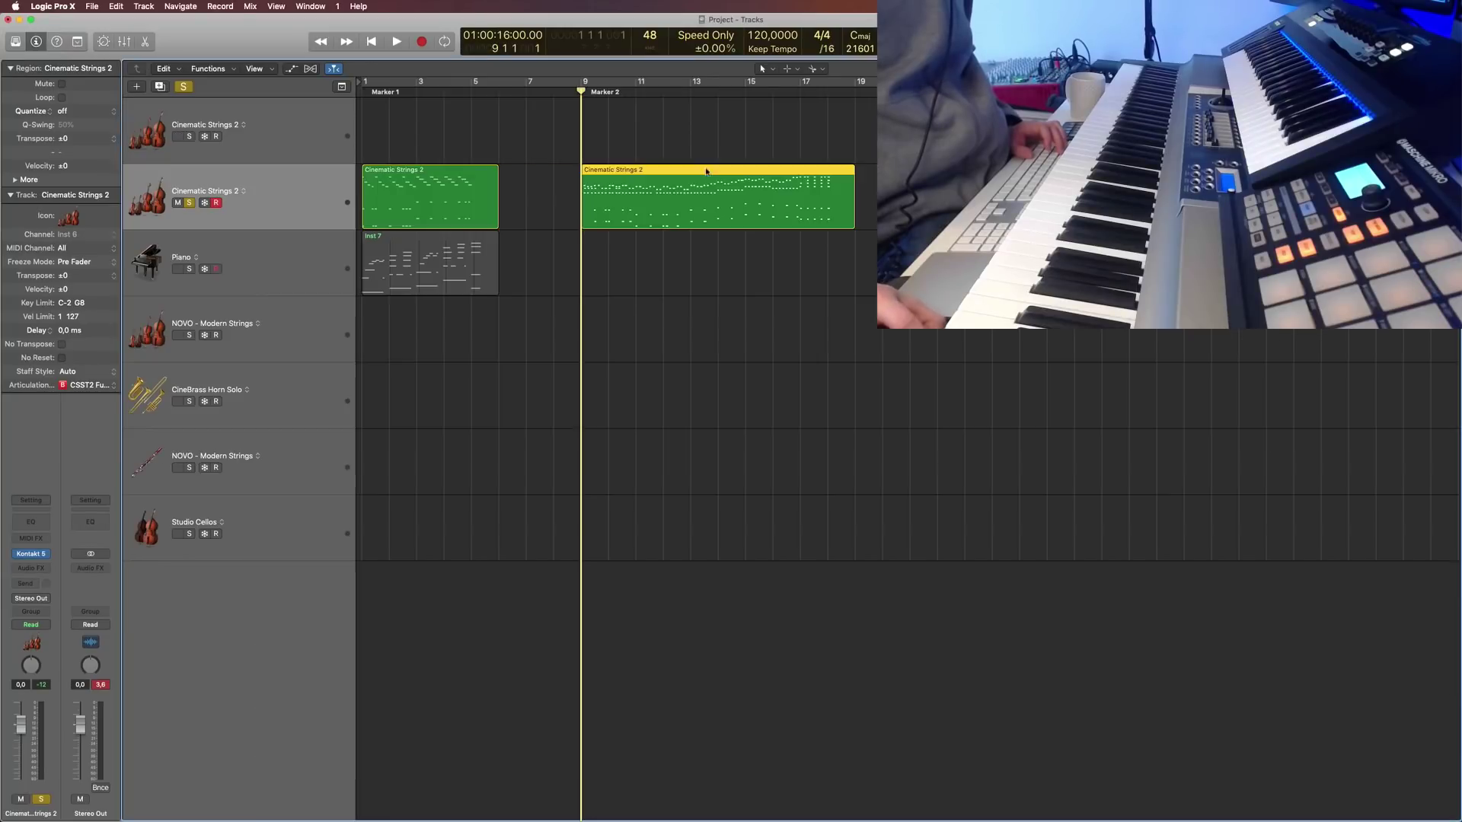
key("e")
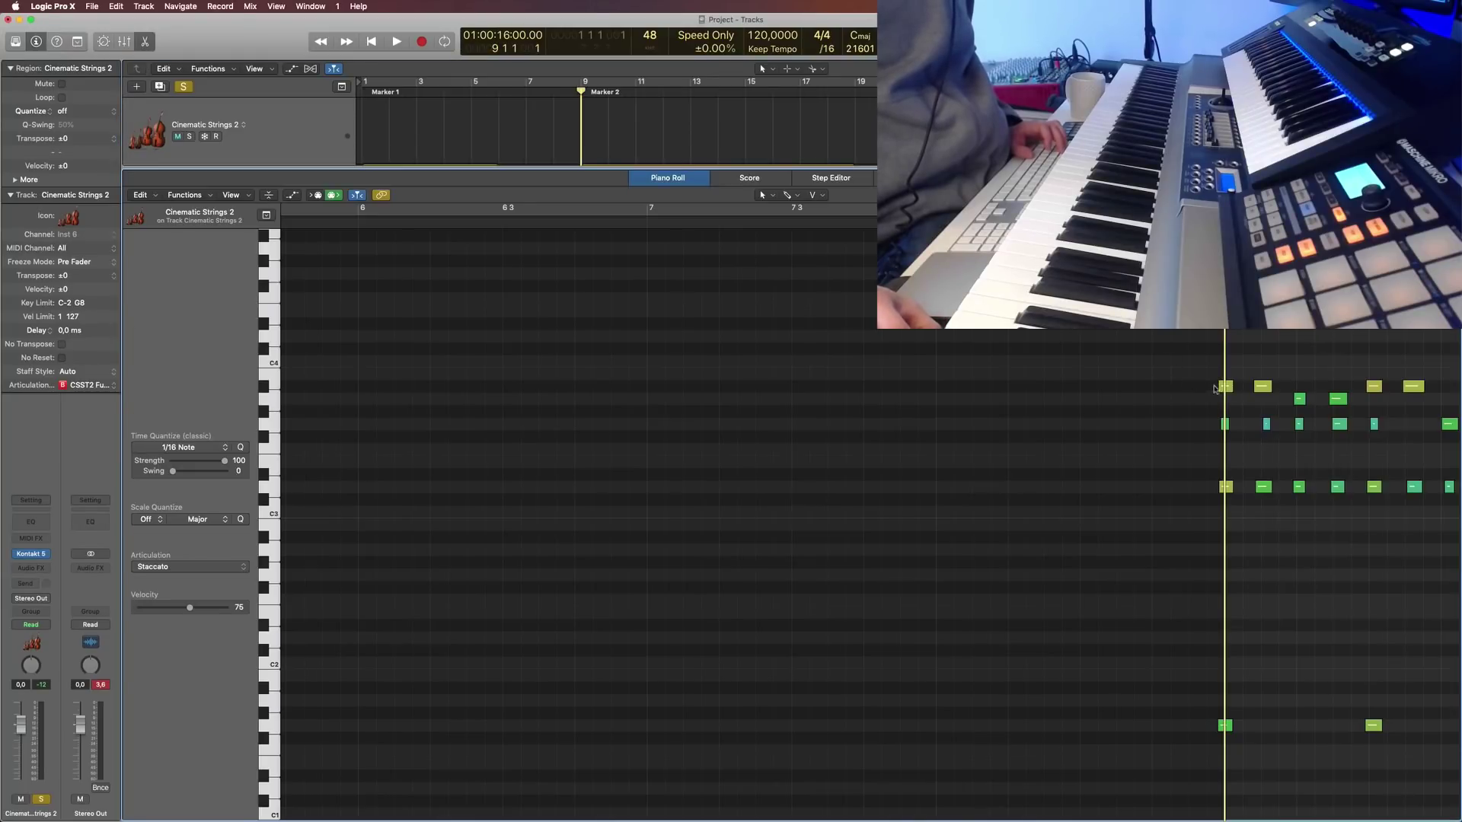
key("e")
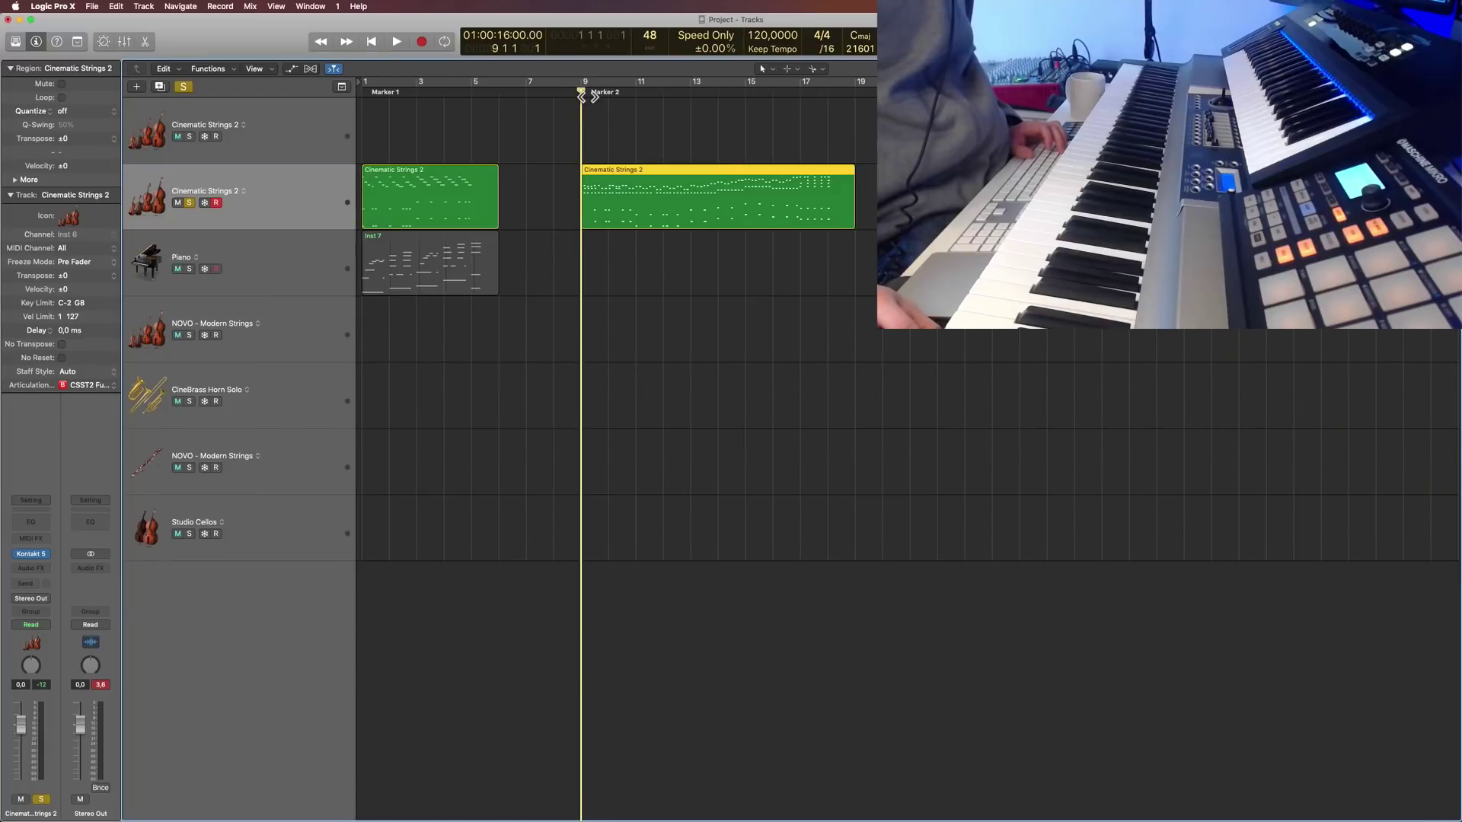
Step: Open the first Cinematic Strings 2 region in the Piano Roll and place the playhead just after the start of bar 1
left_click_drag(594, 99, 591, 99)
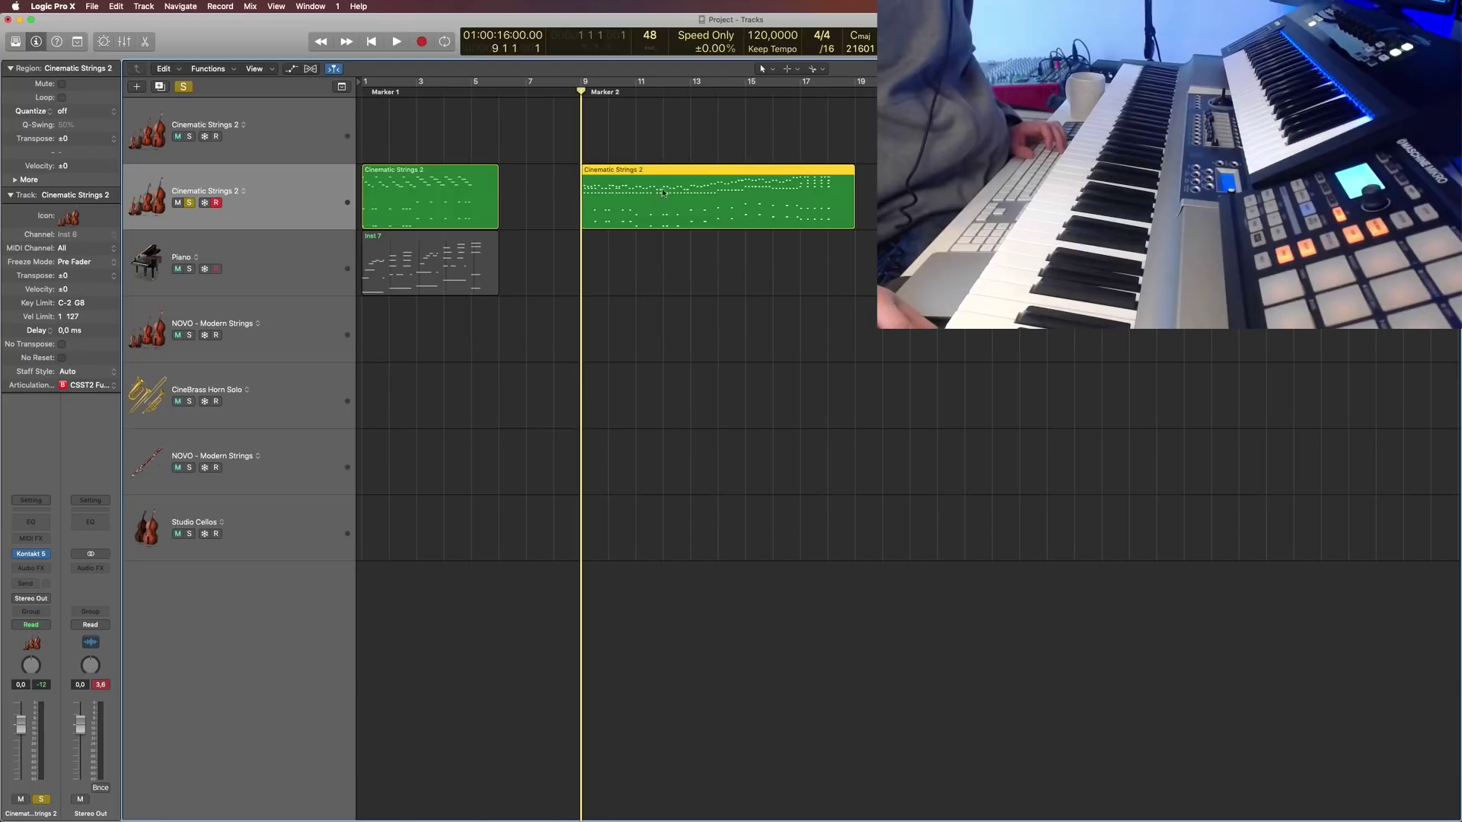
left_click(401, 99)
left_click(415, 179)
key("e")
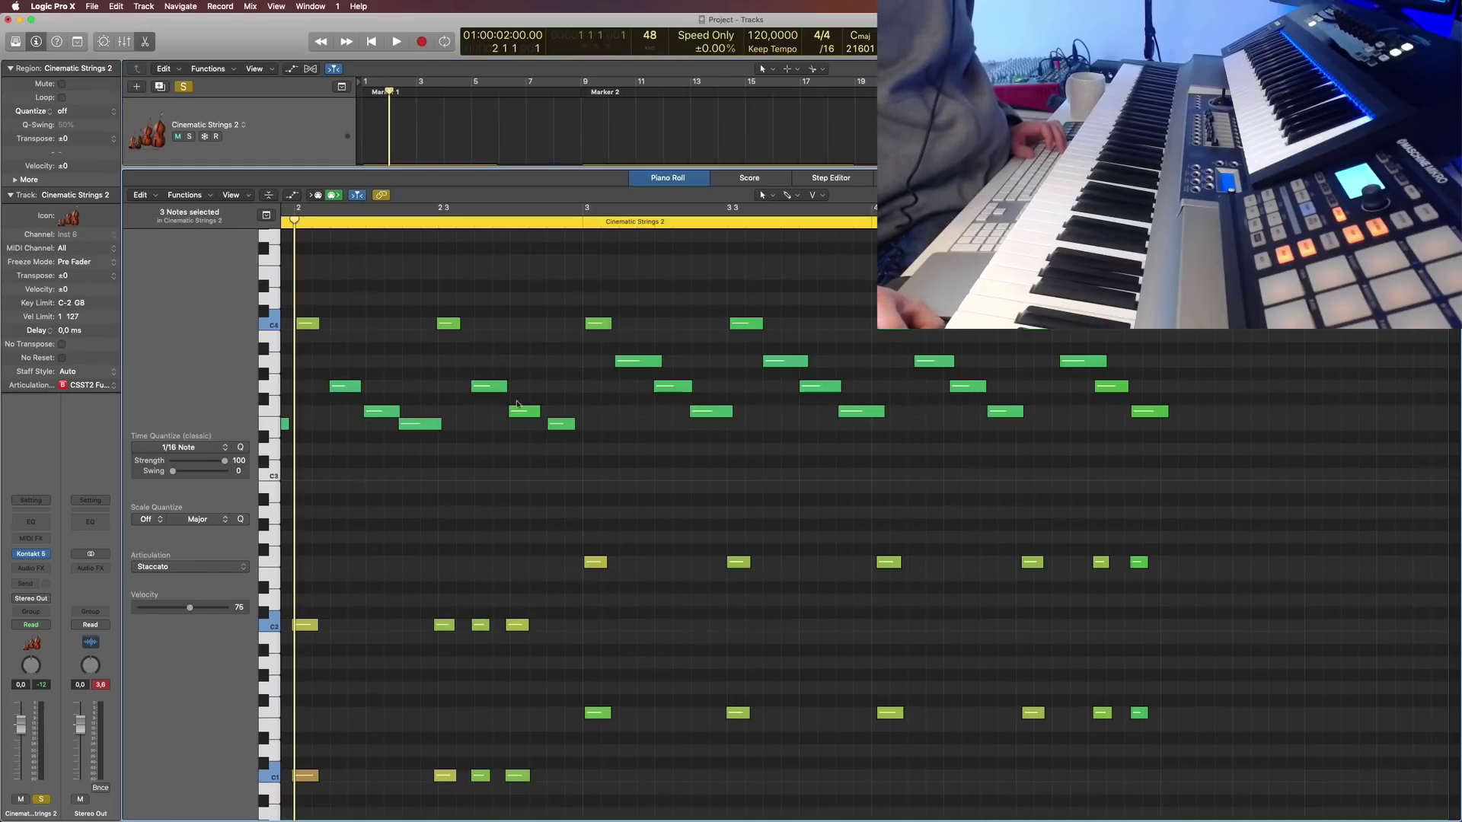
key("super+a")
scroll(535, 391, "left", 6)
left_click(531, 499)
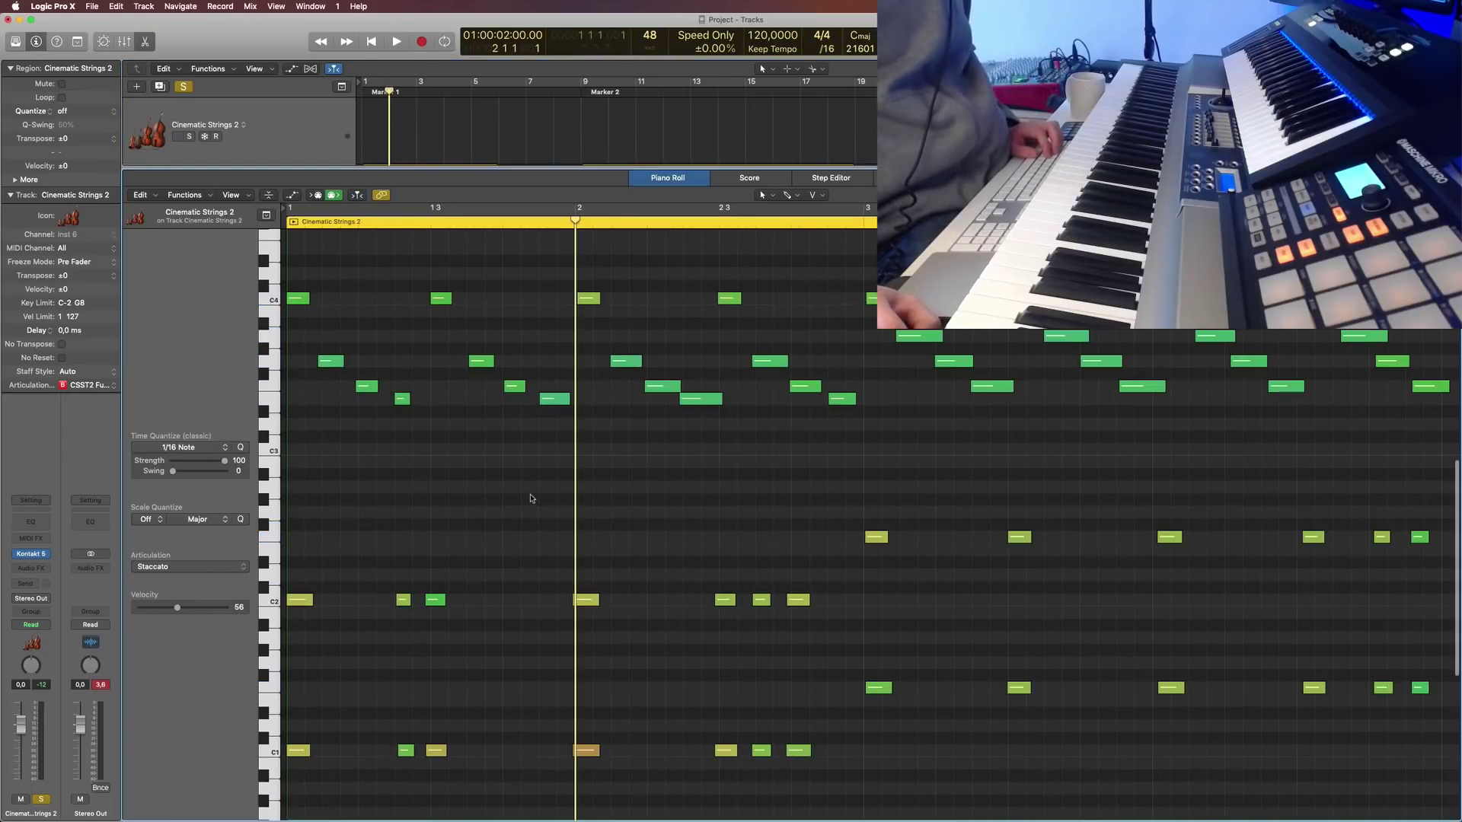
left_click(394, 220)
left_click_drag(404, 229, 336, 252)
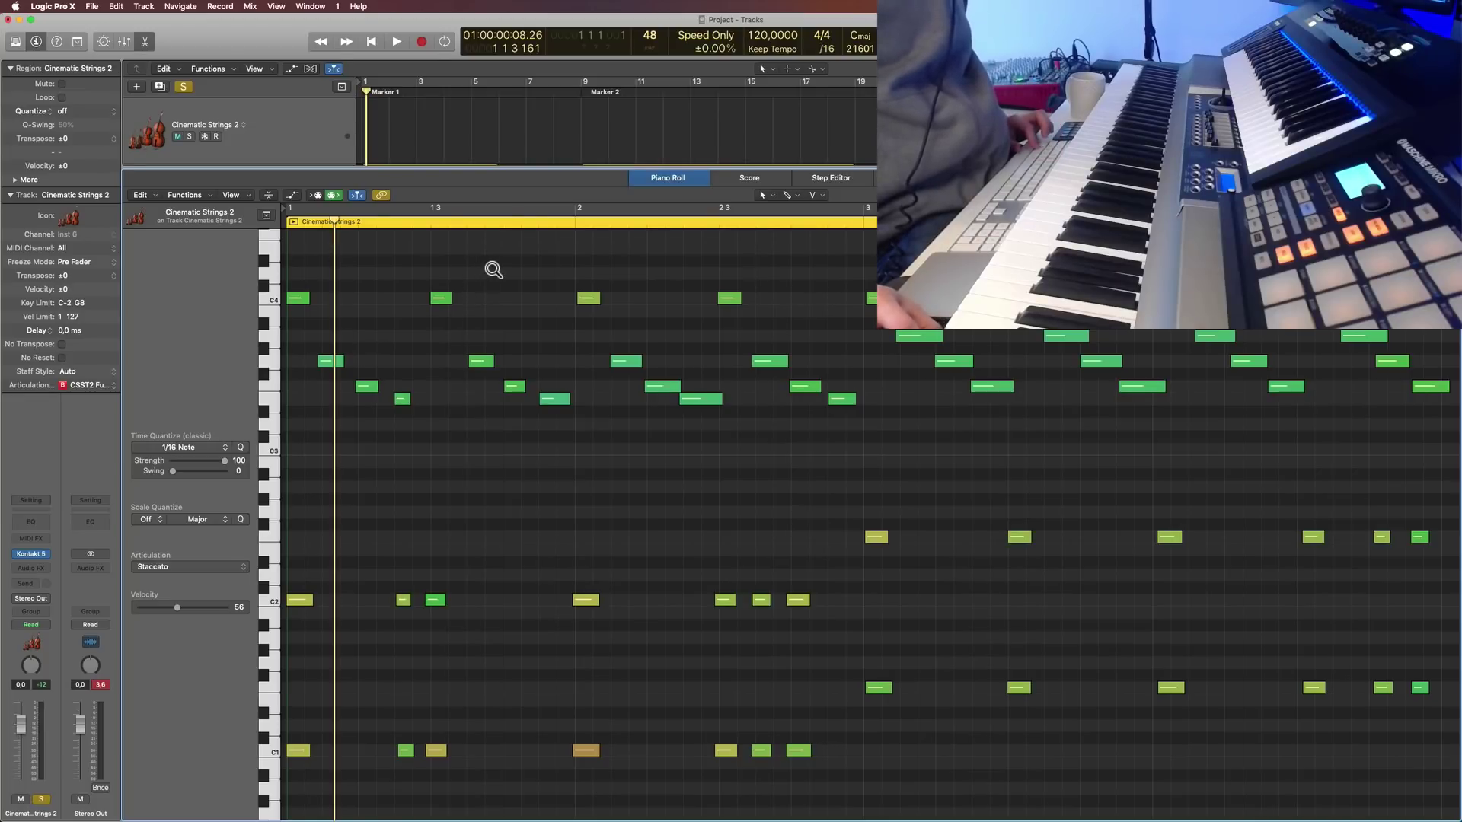
Step: Zoom in on the opening notes of bar 1 to examine how they sit against the grid, and zoom back out
left_click_drag(582, 270, 304, 791)
scroll(369, 435, "left", 3)
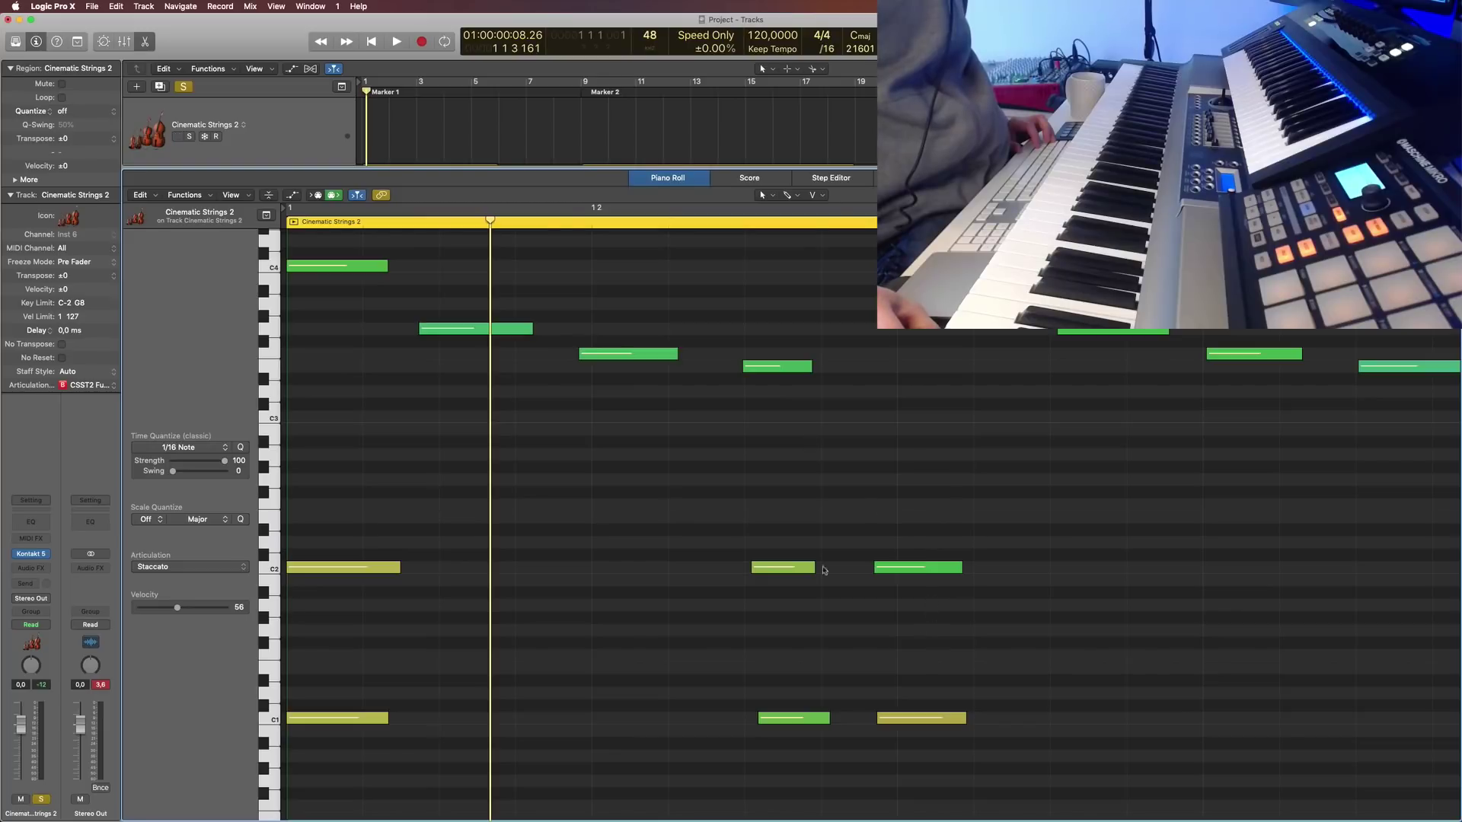
left_click(515, 426, "ctrl+alt")
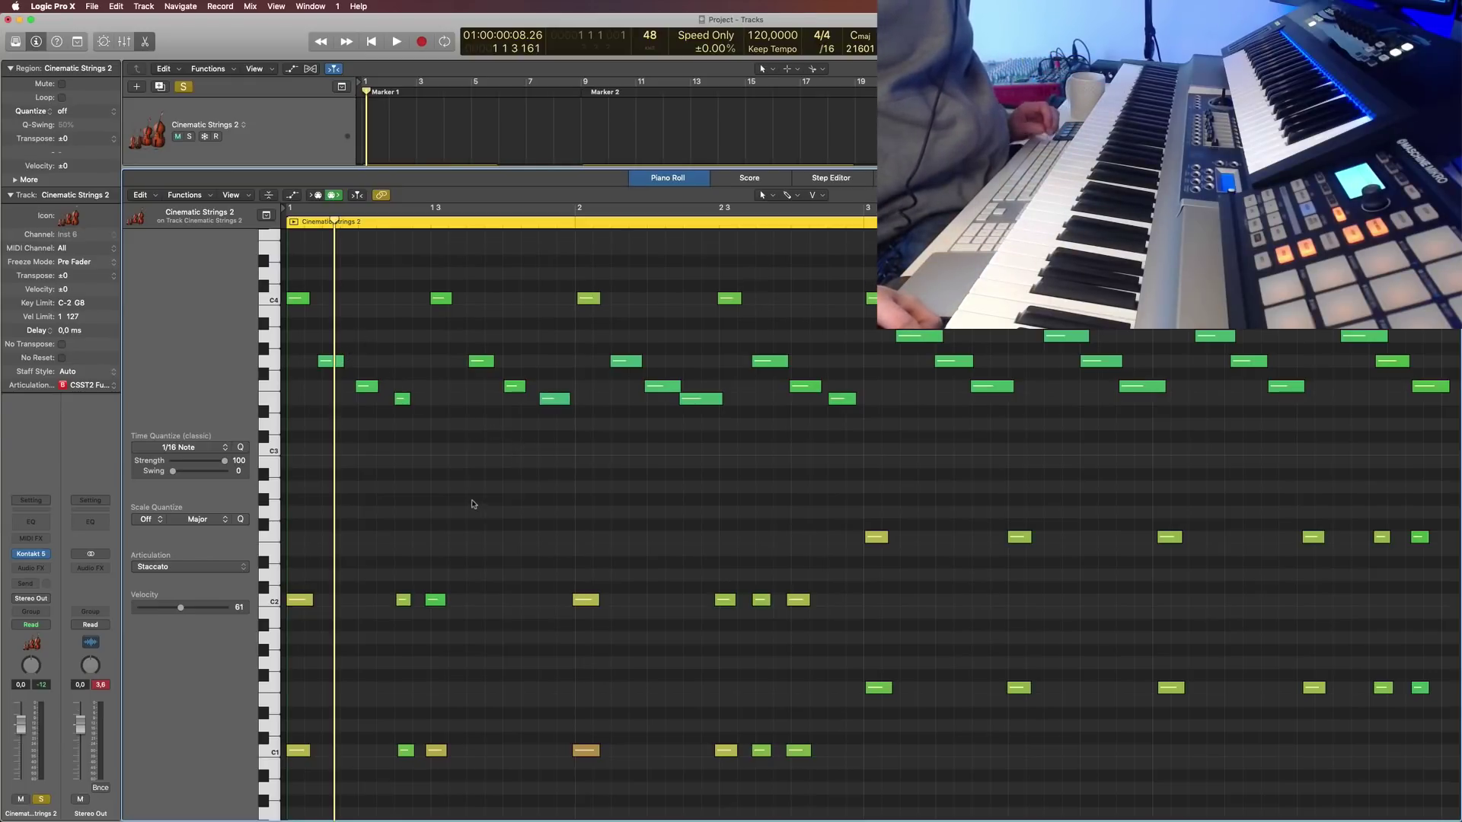
Step: Try nudging the second upper note of bar 1 and undo the move
left_click(326, 365)
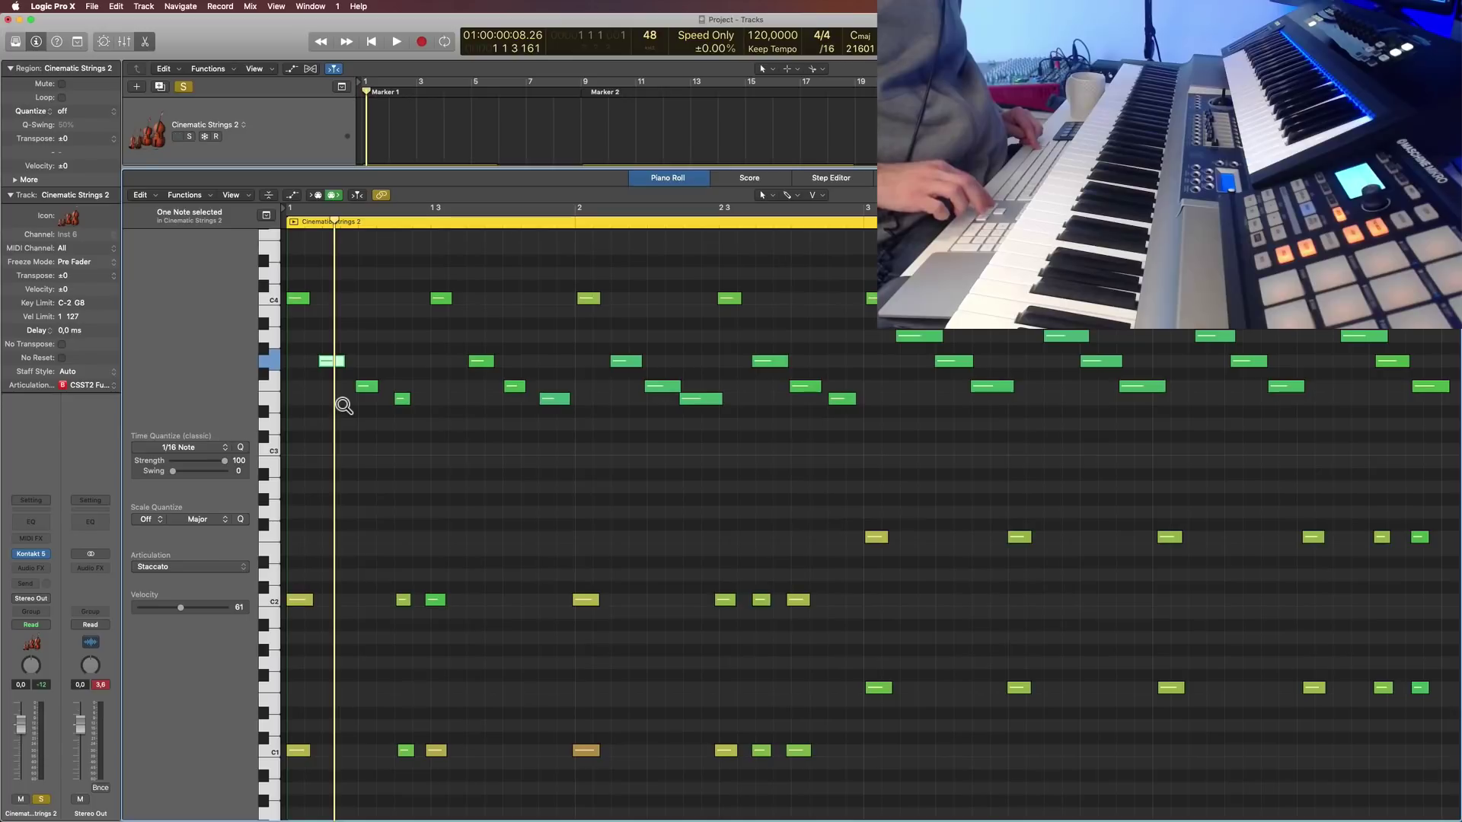
key("super+z")
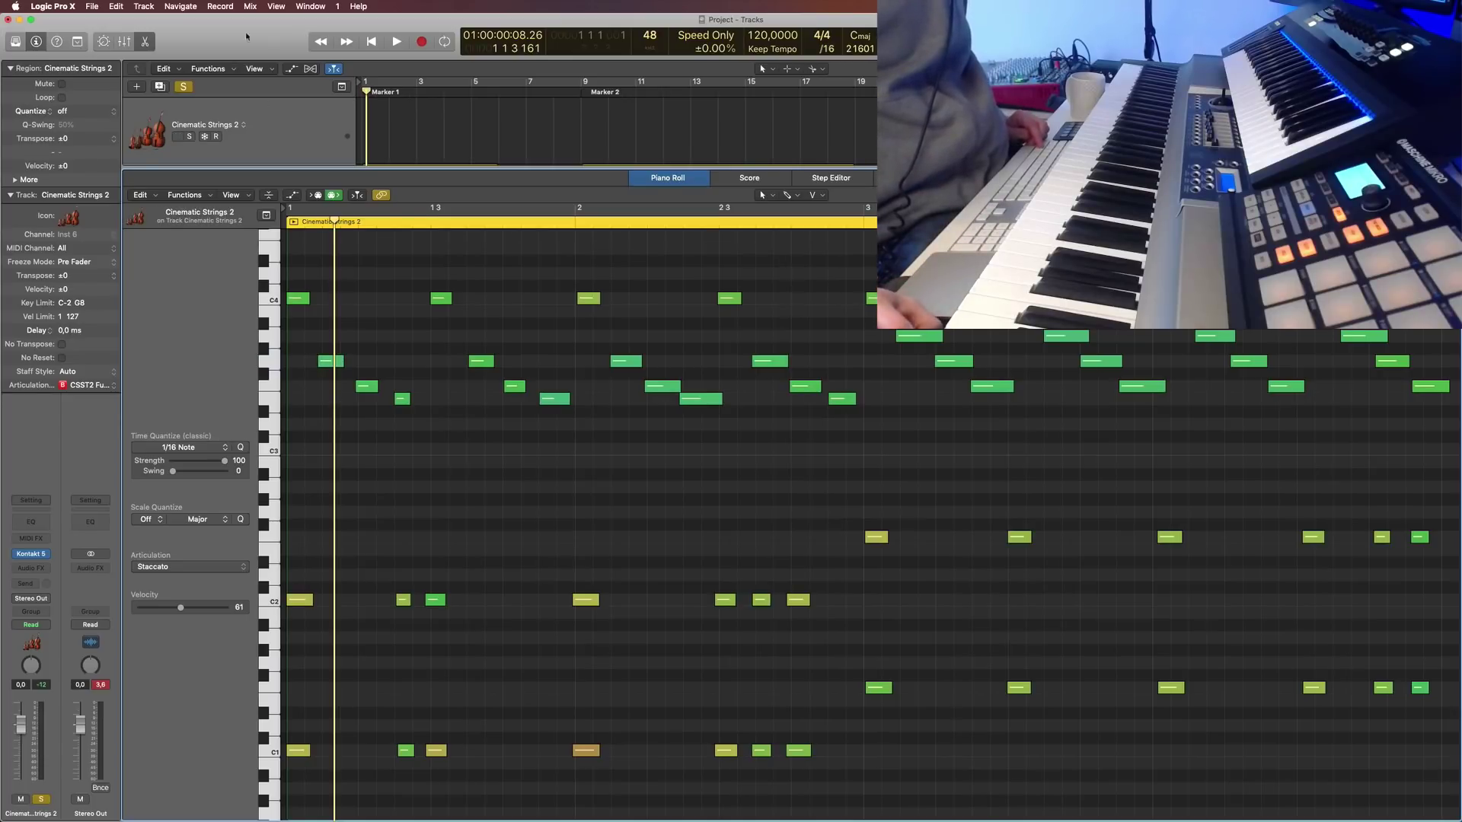
Step: Check the Nudge Value option in the toolbar customization, and reopen the first Cinematic Strings 2 region in the Piano Roll
left_click(104, 42)
left_click(105, 42)
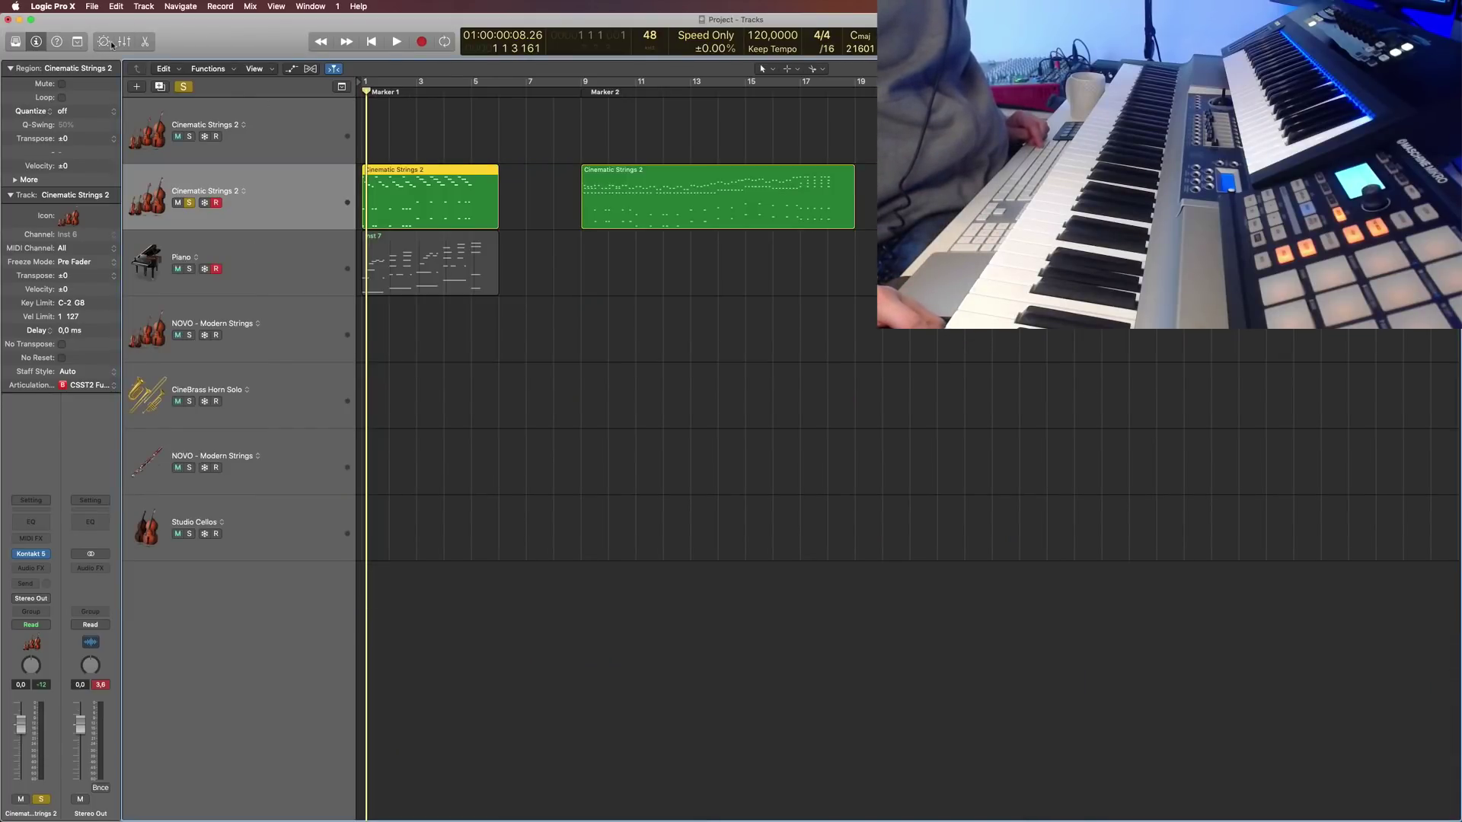
key("ctrl+alt+super+t")
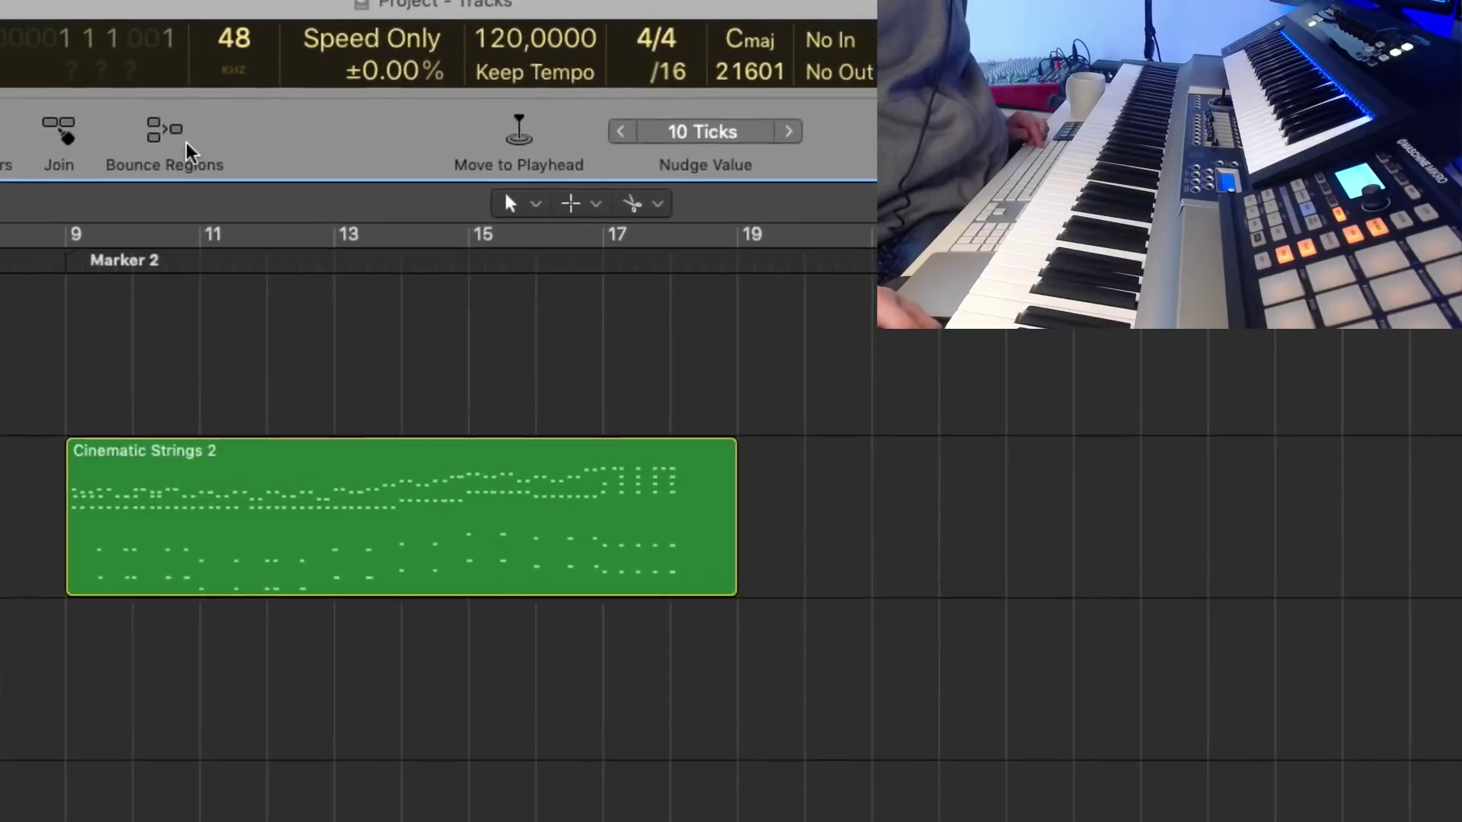
right_click(754, 162)
left_click(834, 181)
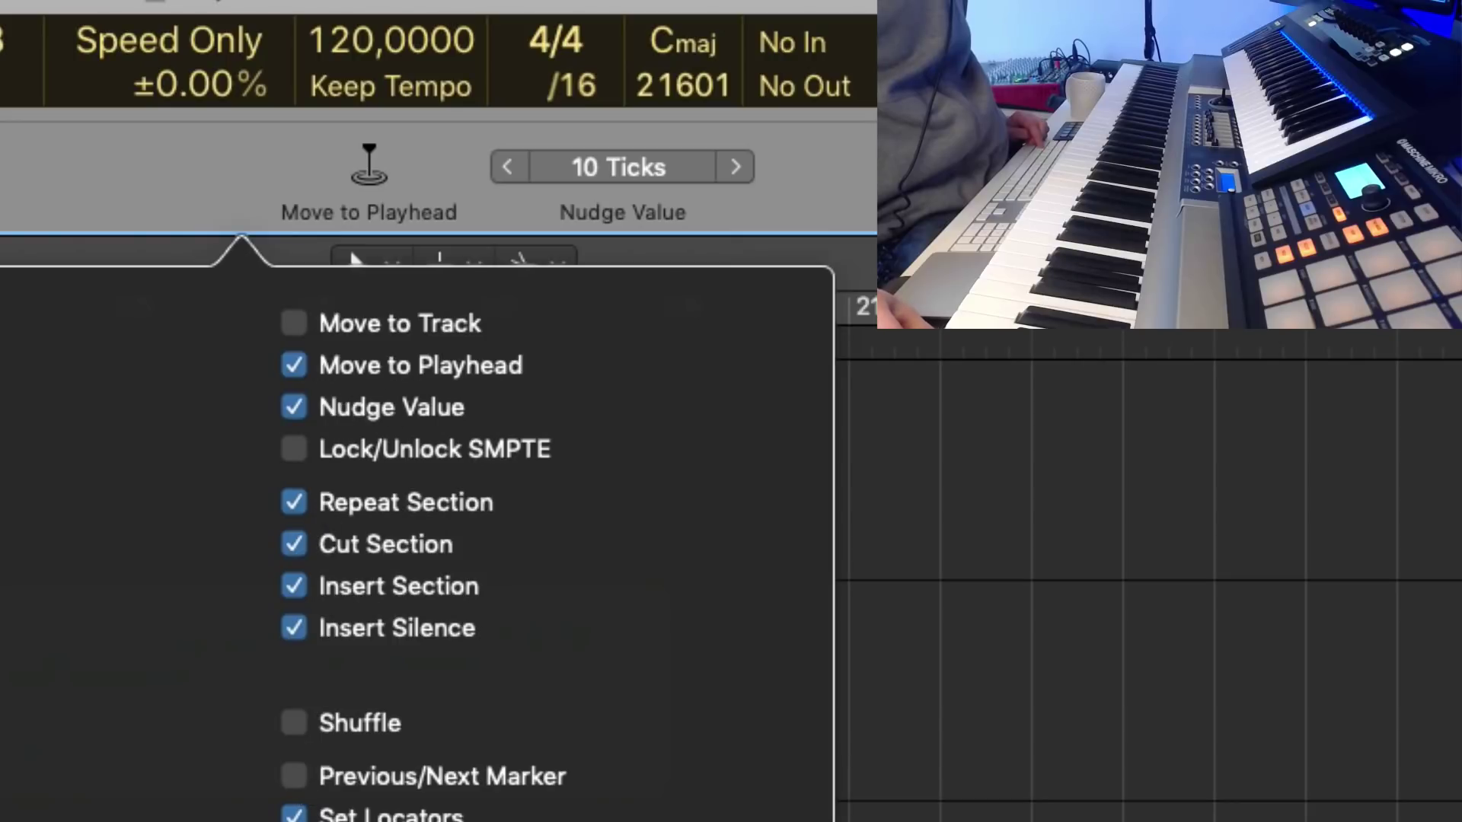
left_click(804, 177)
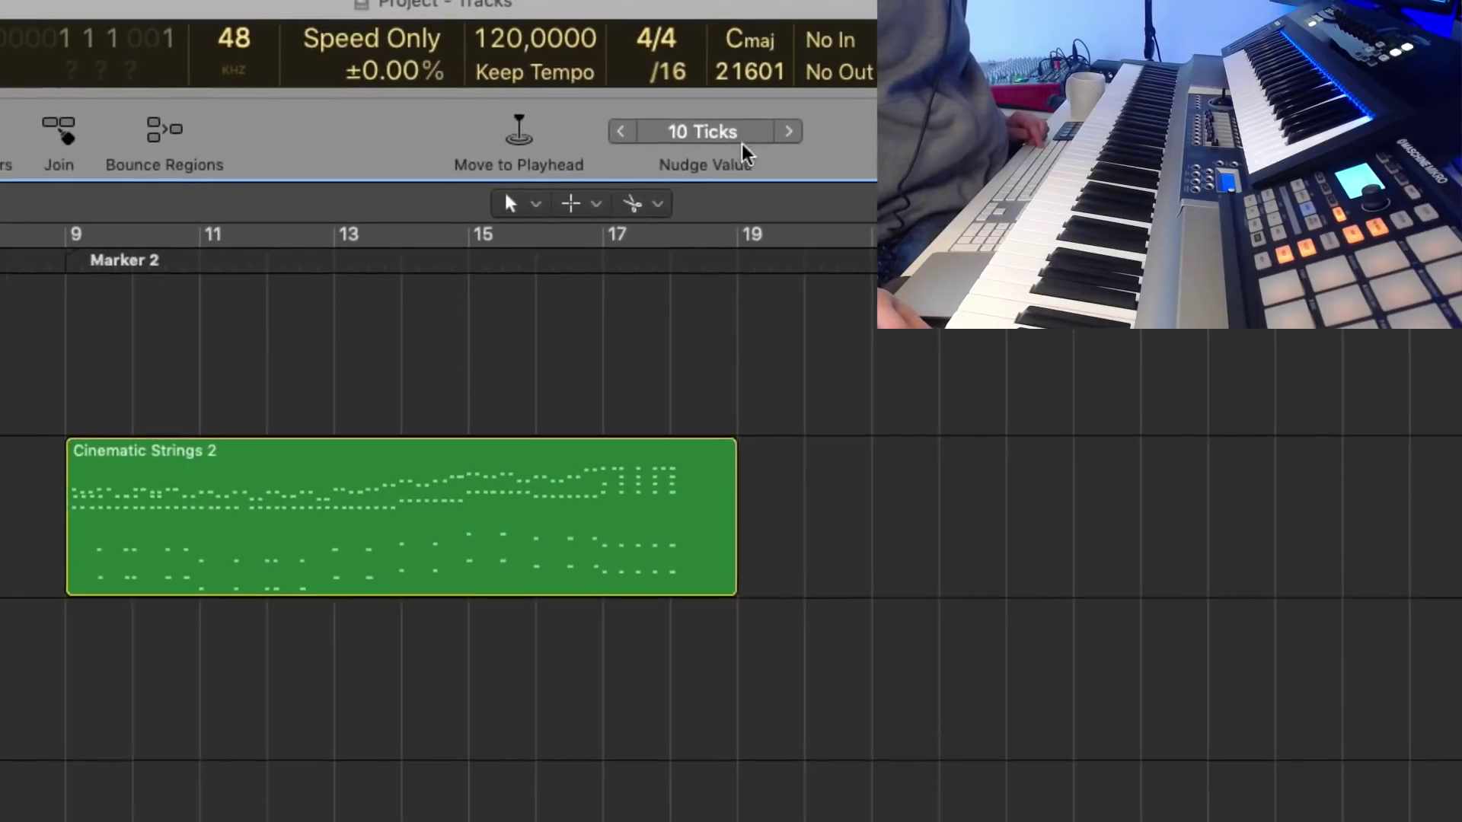
left_click(76, 42)
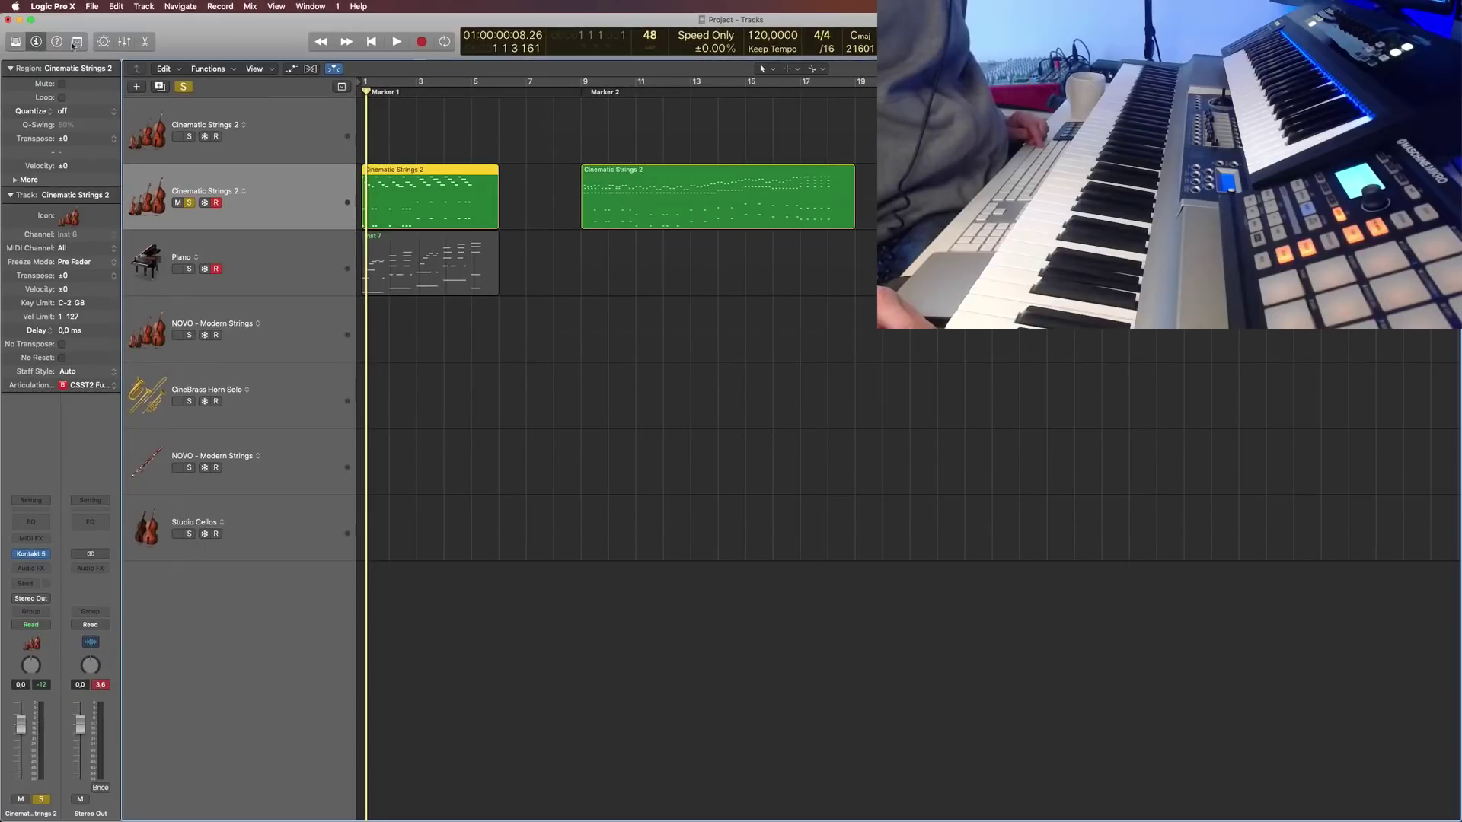
double_click(443, 185)
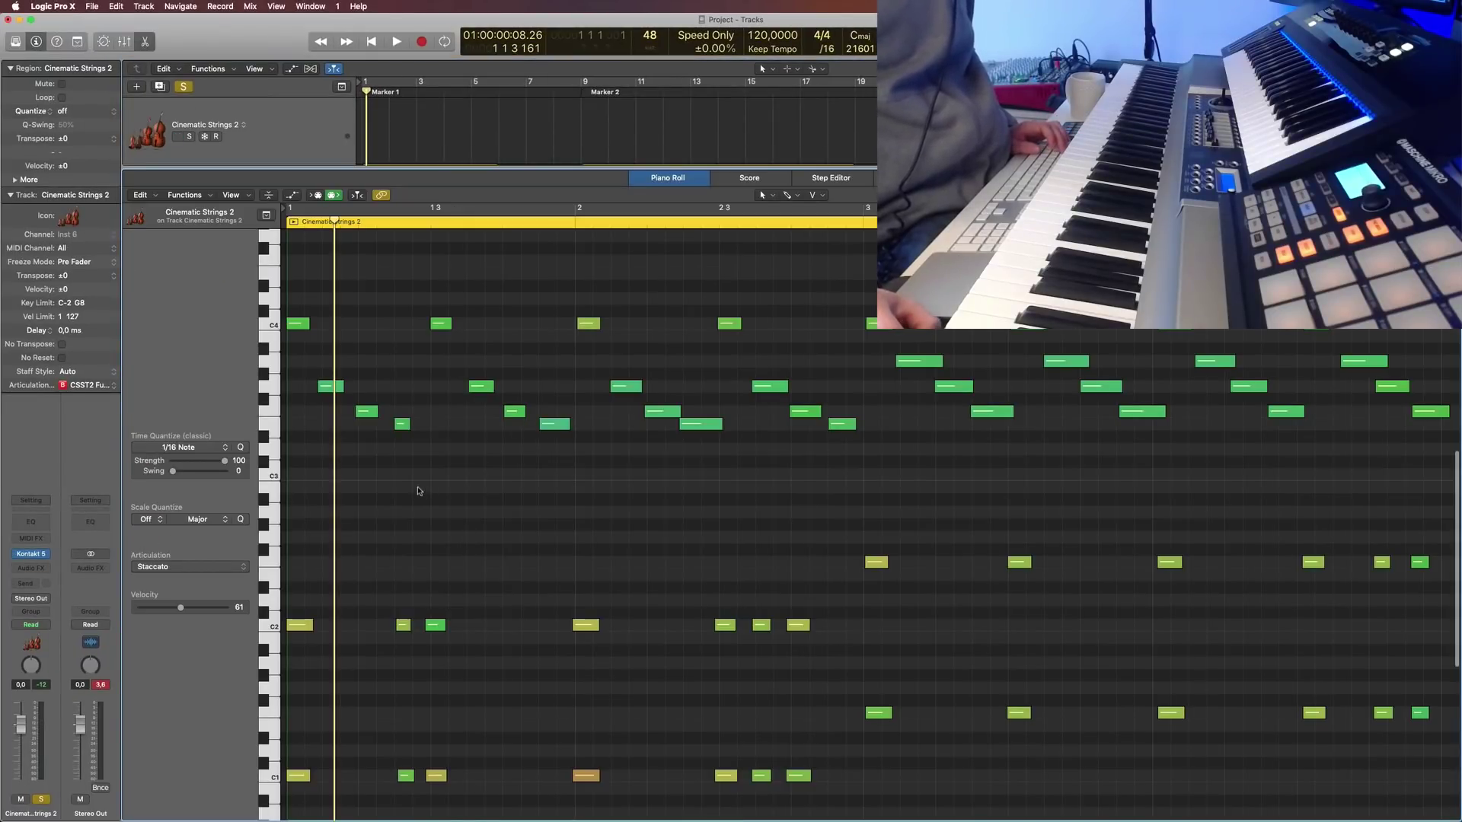
Step: Try nudging the two notes after the first C4 in bar 1 later by 10 ticks, and undo the move
left_click_drag(318, 361, 384, 424)
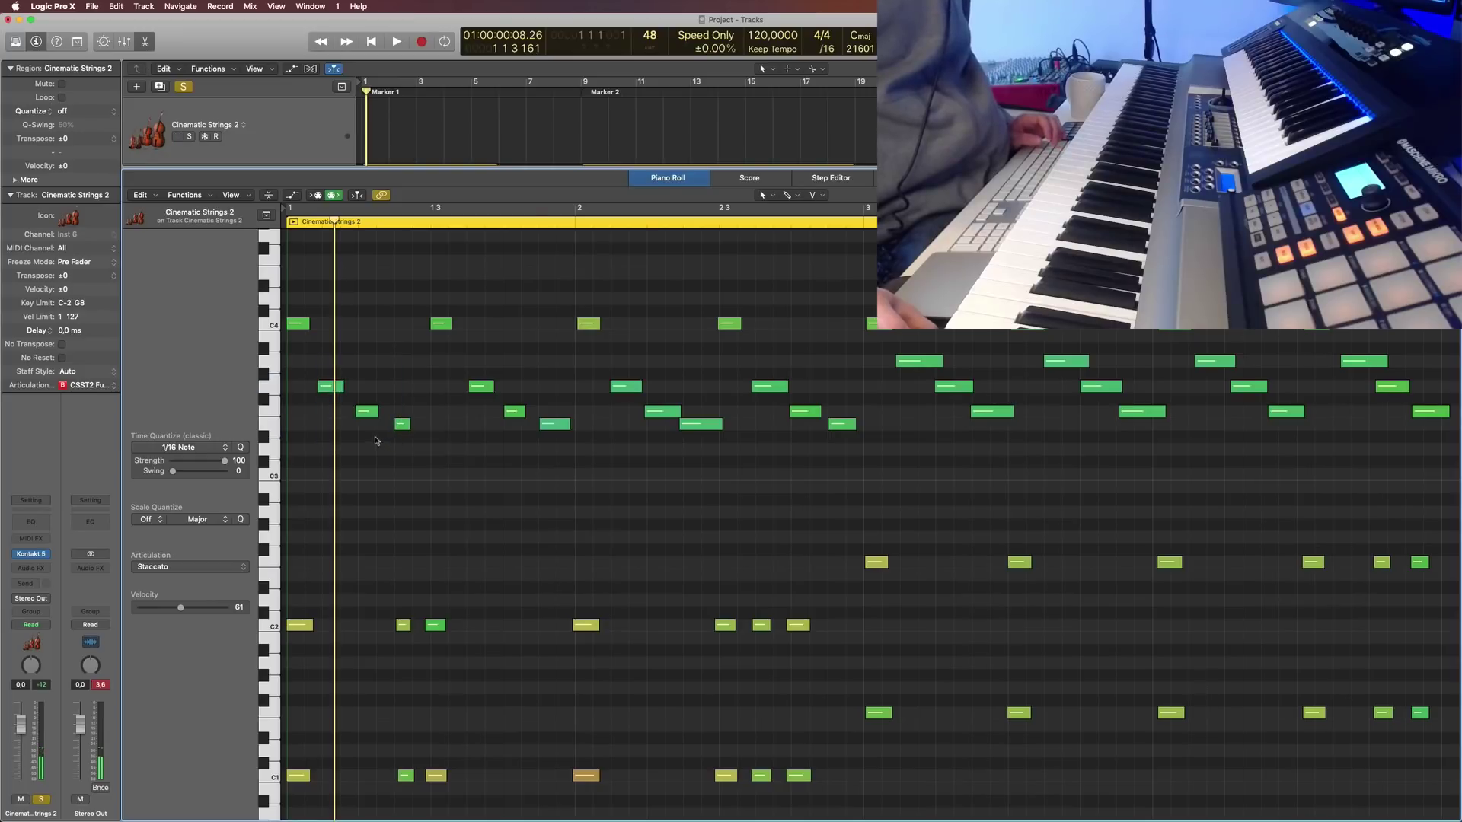
key("alt+Right")
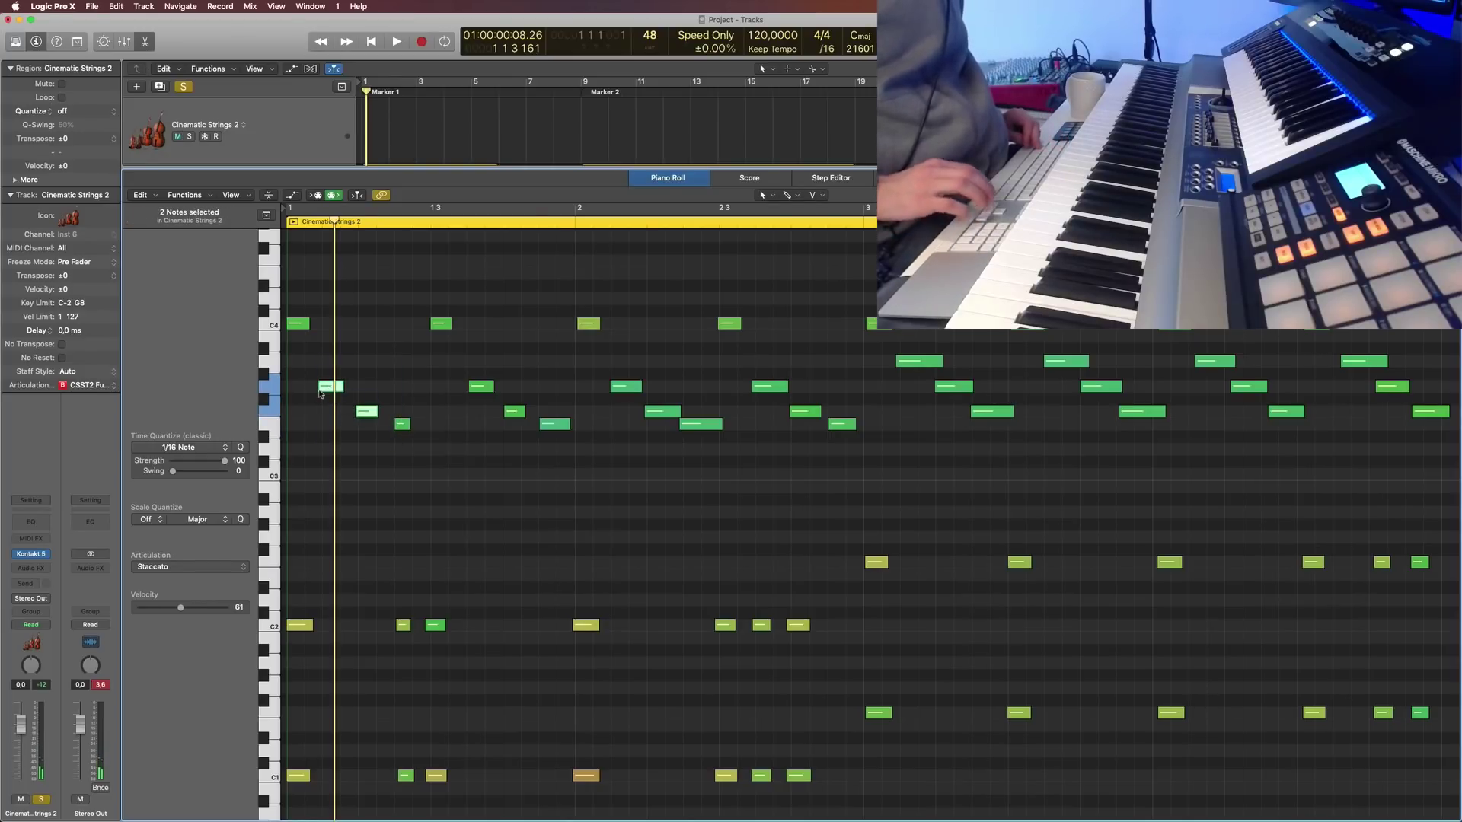
left_click(371, 455)
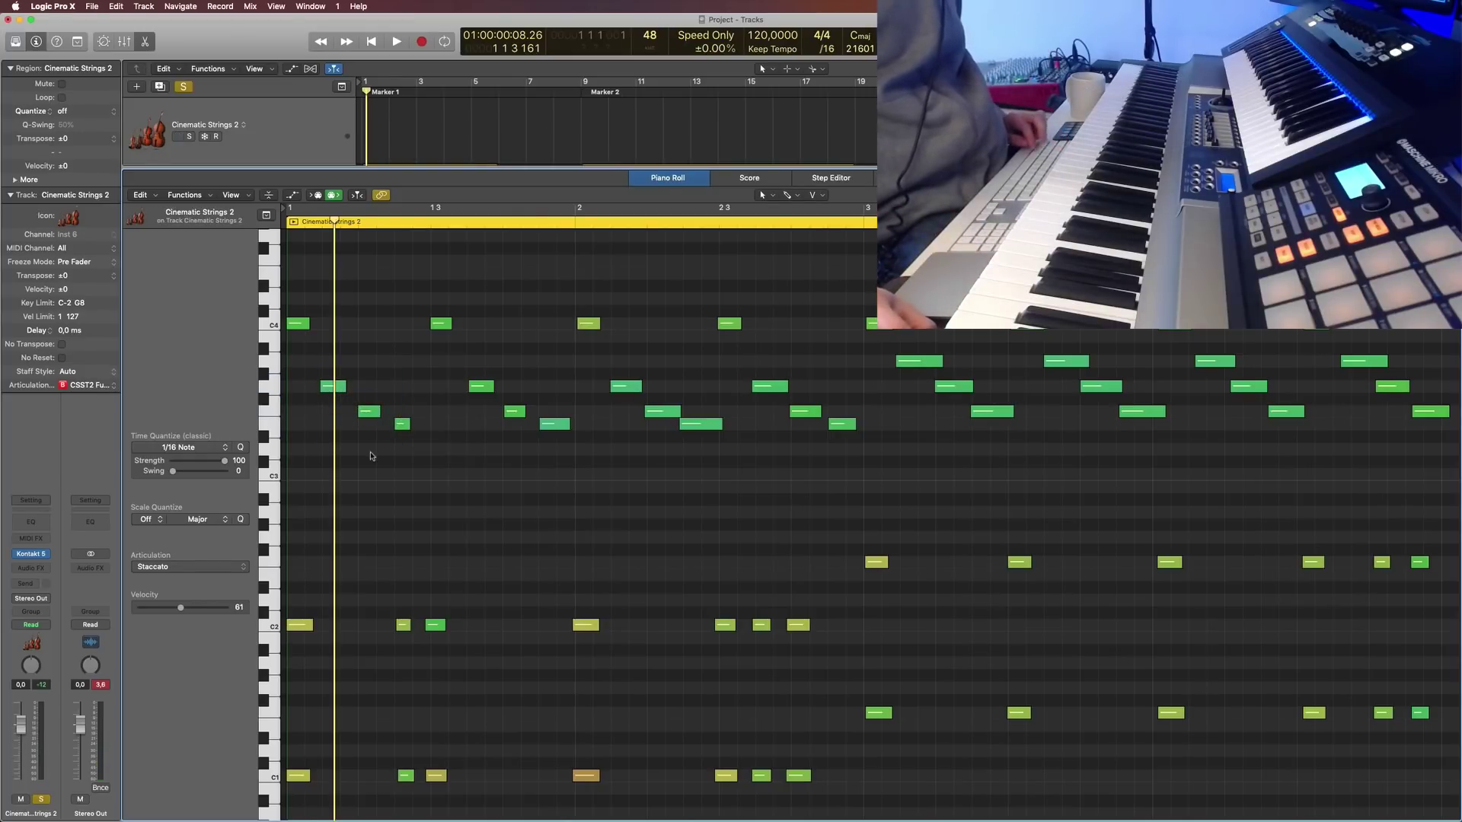
key("super+z")
left_click(444, 529)
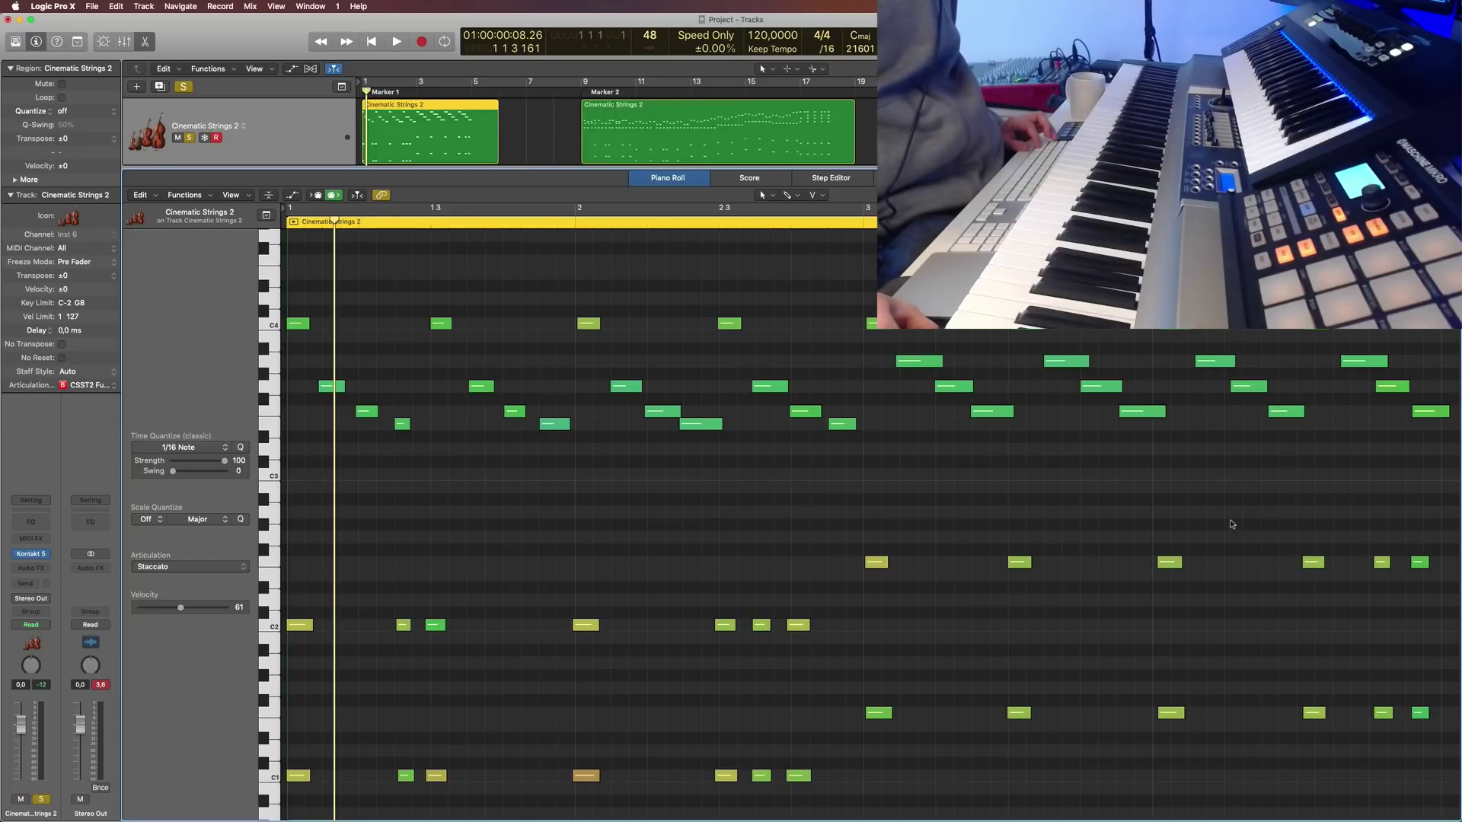
Step: Turn on Time Handles in the Piano Roll, trying out a few area selections around the notes of bar 1
scroll(1229, 522, "right", 5)
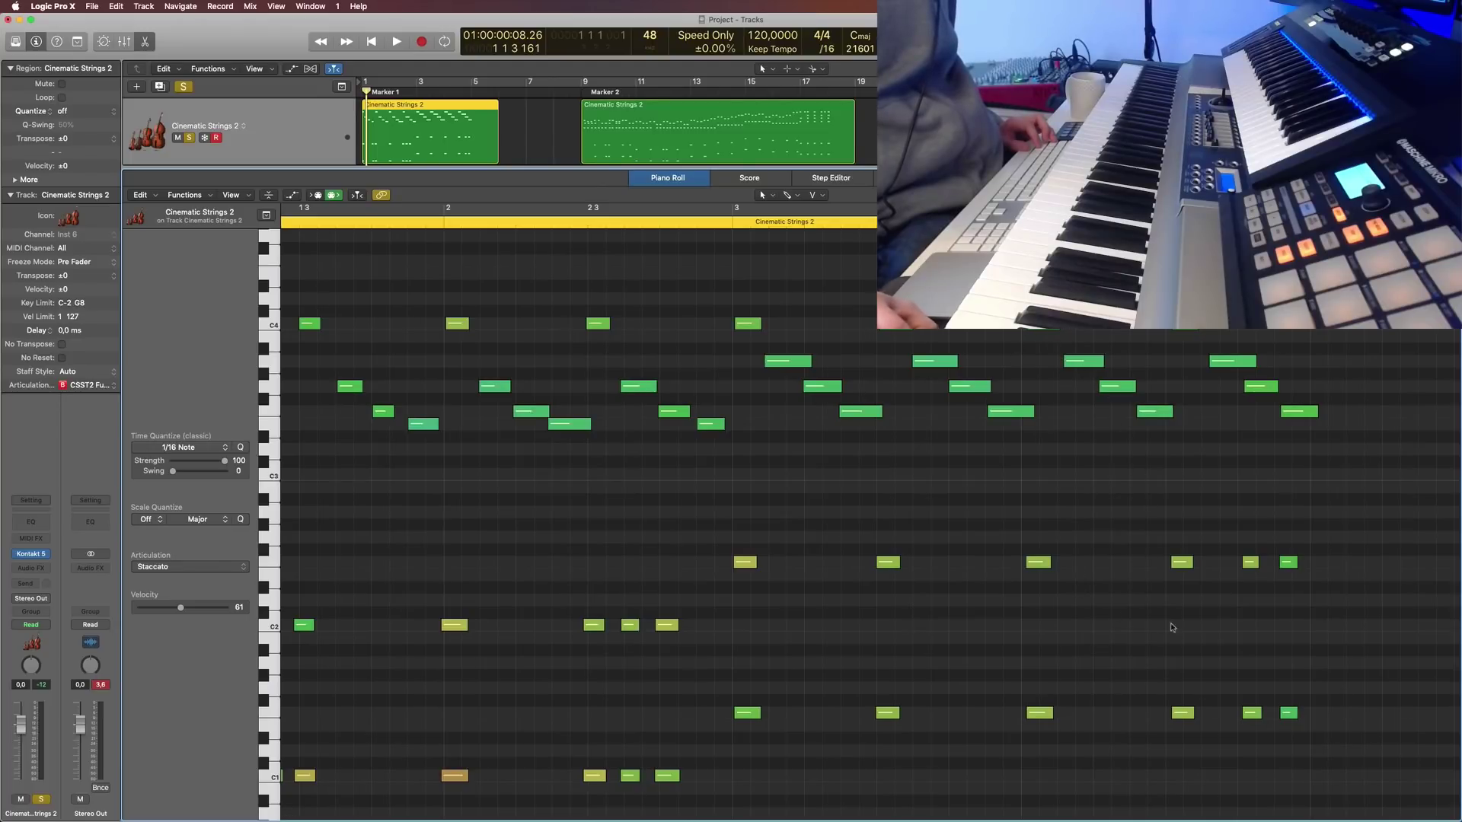
scroll(927, 552, "left", 5)
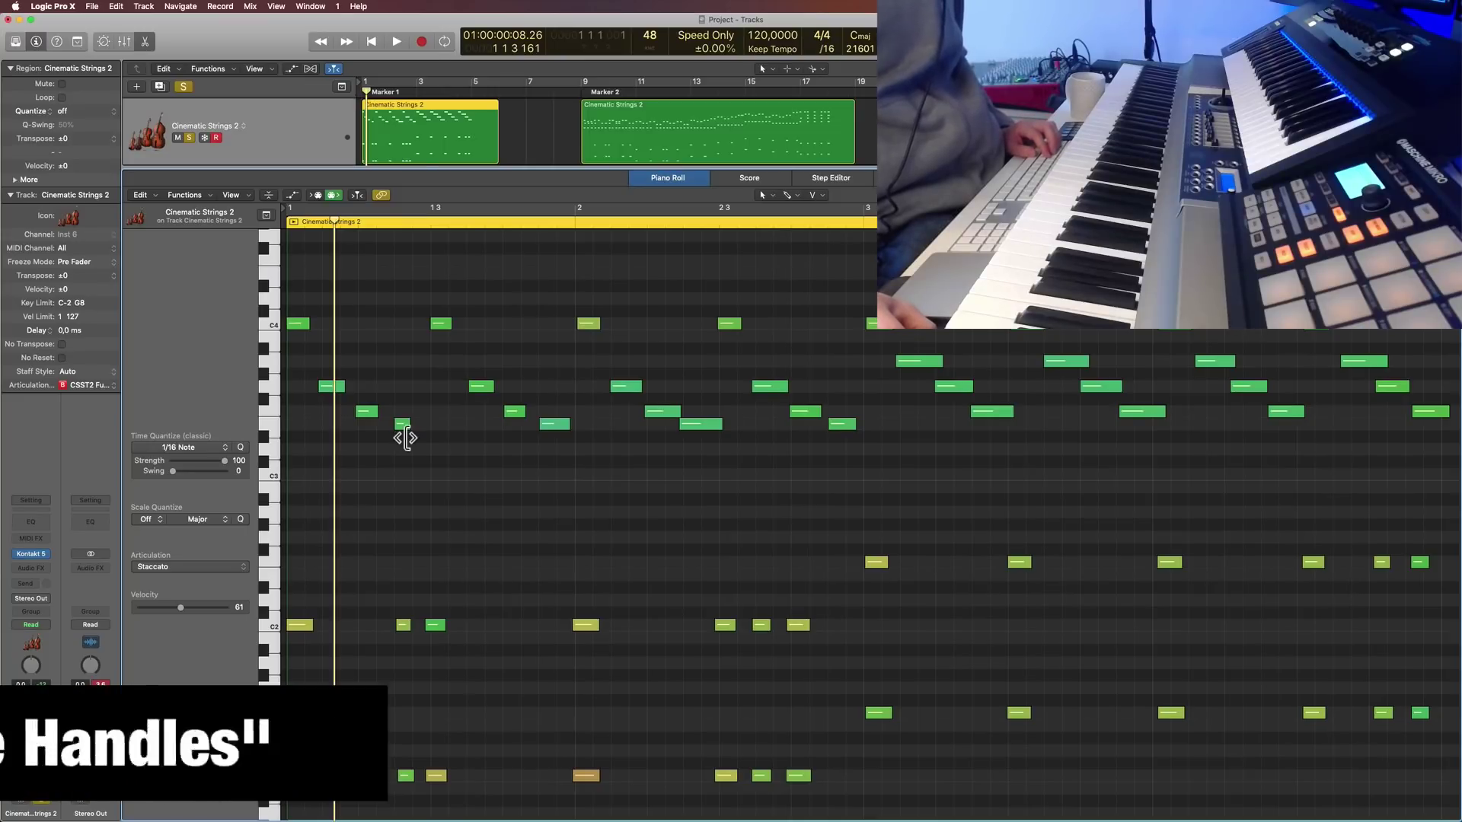
left_click(188, 197)
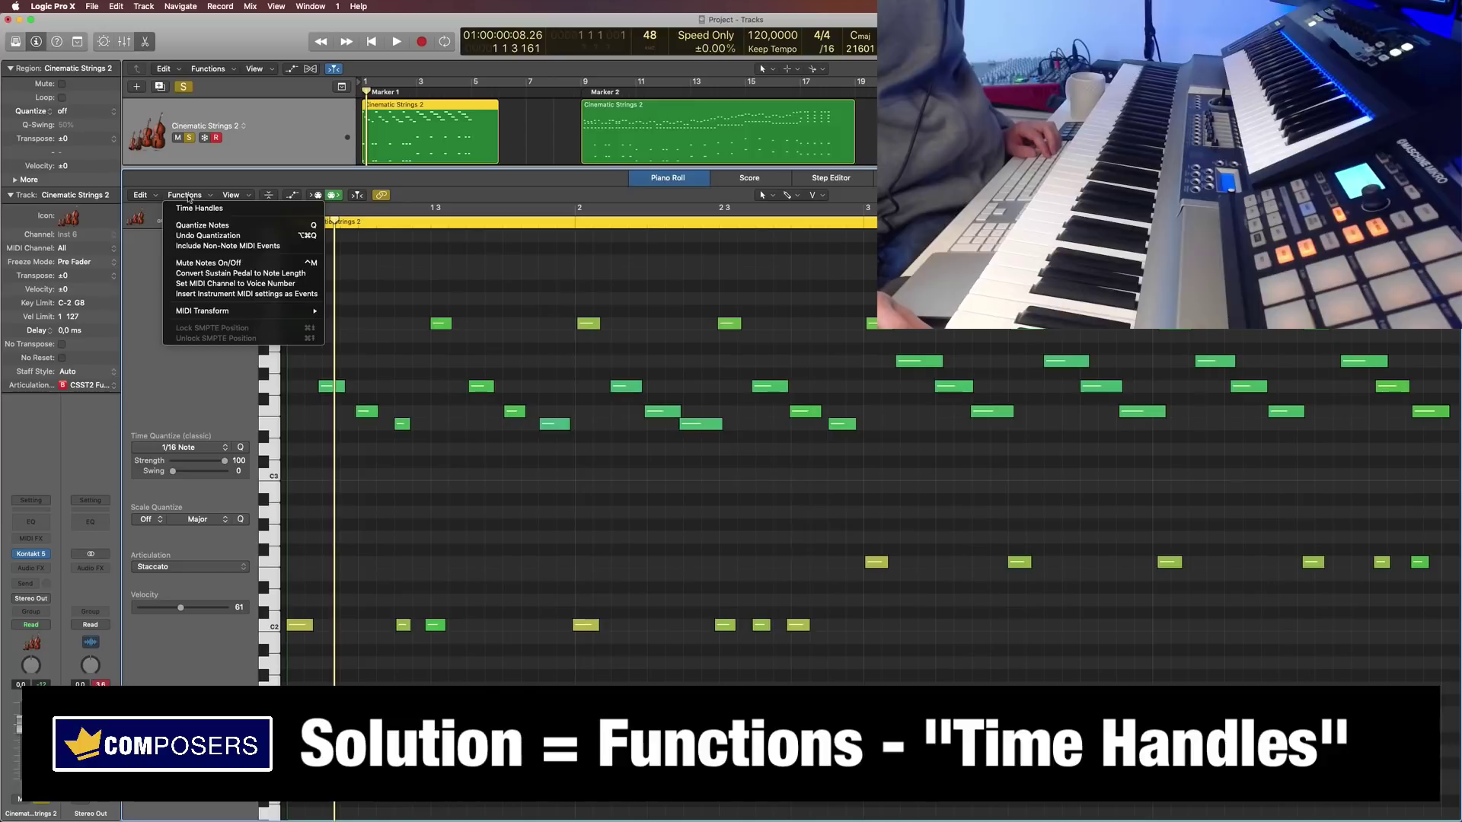
left_click(199, 211)
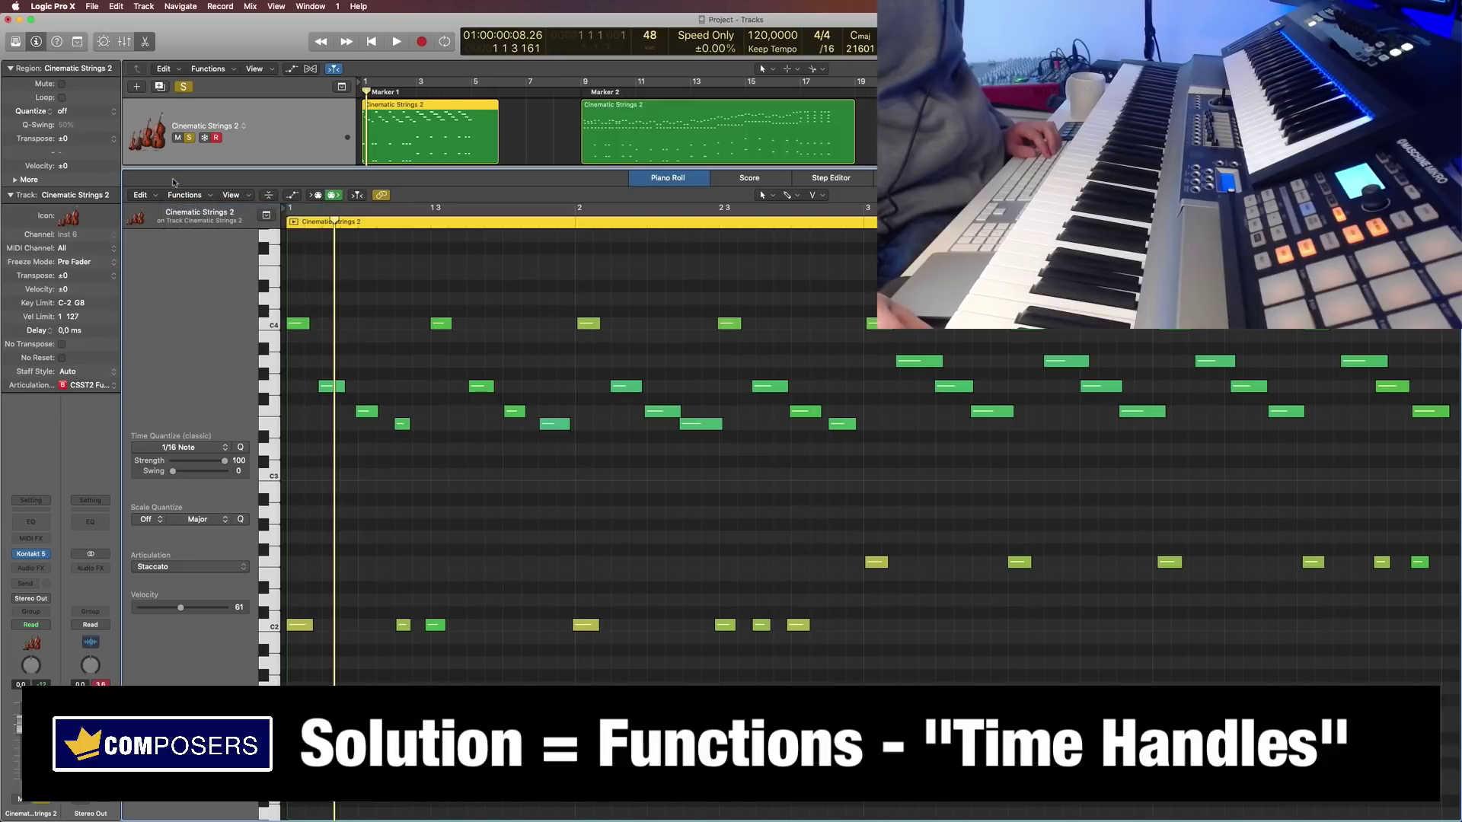
left_click(184, 195)
left_click(199, 208)
left_click_drag(337, 347, 472, 544)
left_click_drag(509, 606, 341, 401)
left_click_drag(626, 464, 421, 323)
left_click(365, 292)
left_click(185, 196)
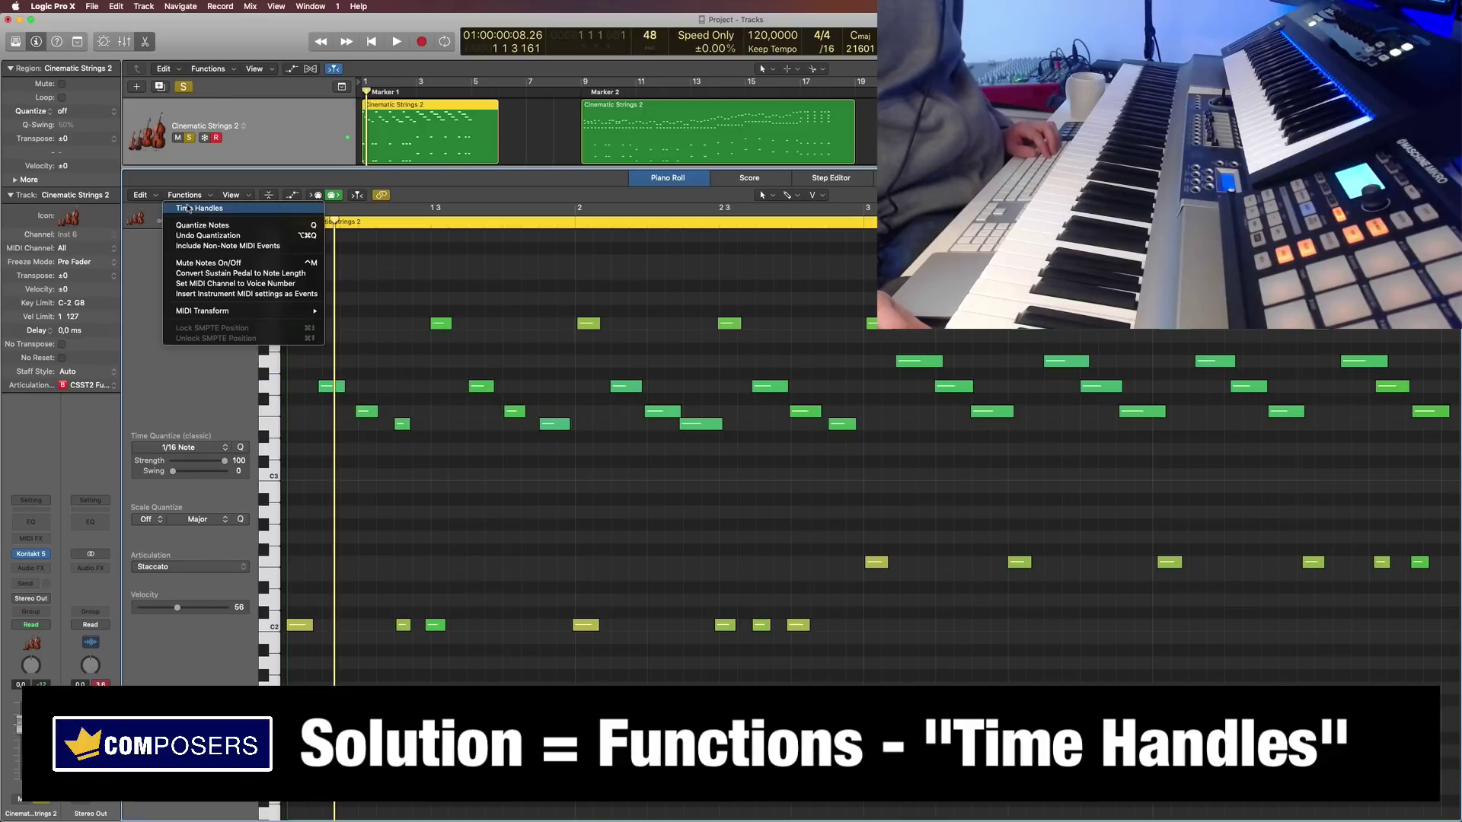
left_click(188, 208)
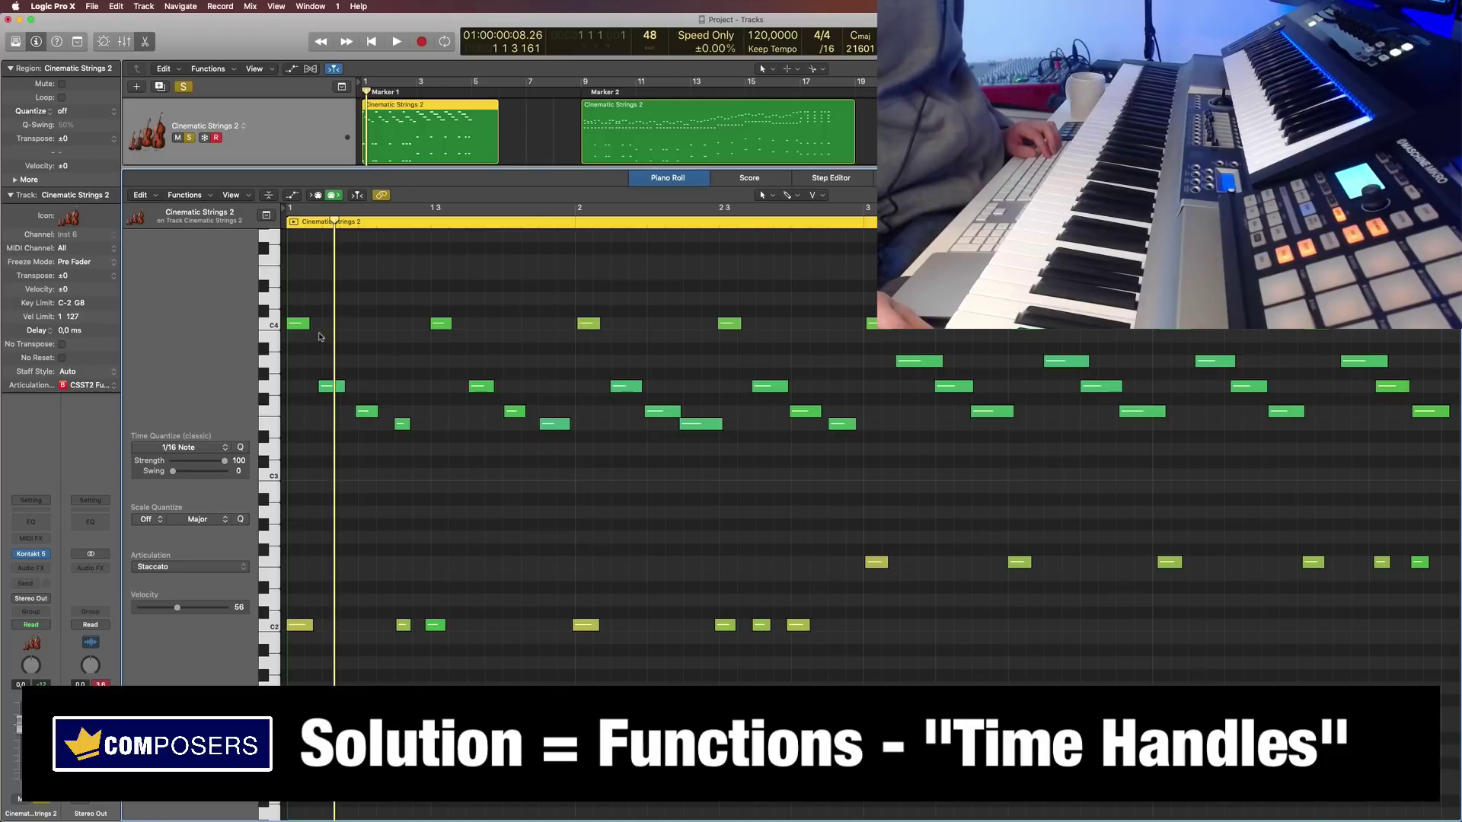
Step: Select the three notes between the first two C4 notes with the time handles and compress them slightly later from the start handle
left_click_drag(321, 339, 431, 655)
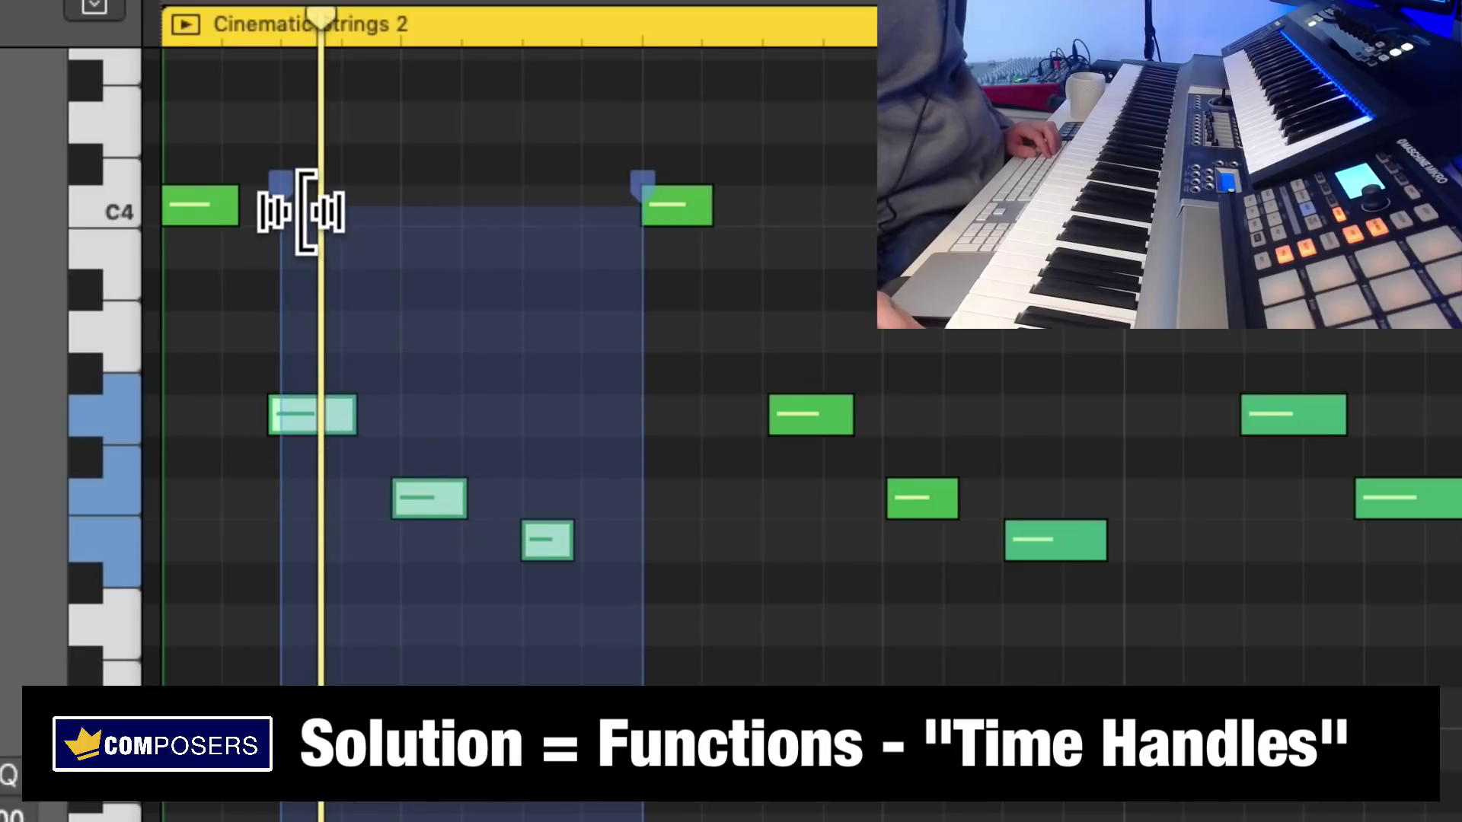
mouse_move(314, 213)
left_mouse_down()
mouse_move(326, 213)
mouse_move(307, 213)
left_mouse_up()
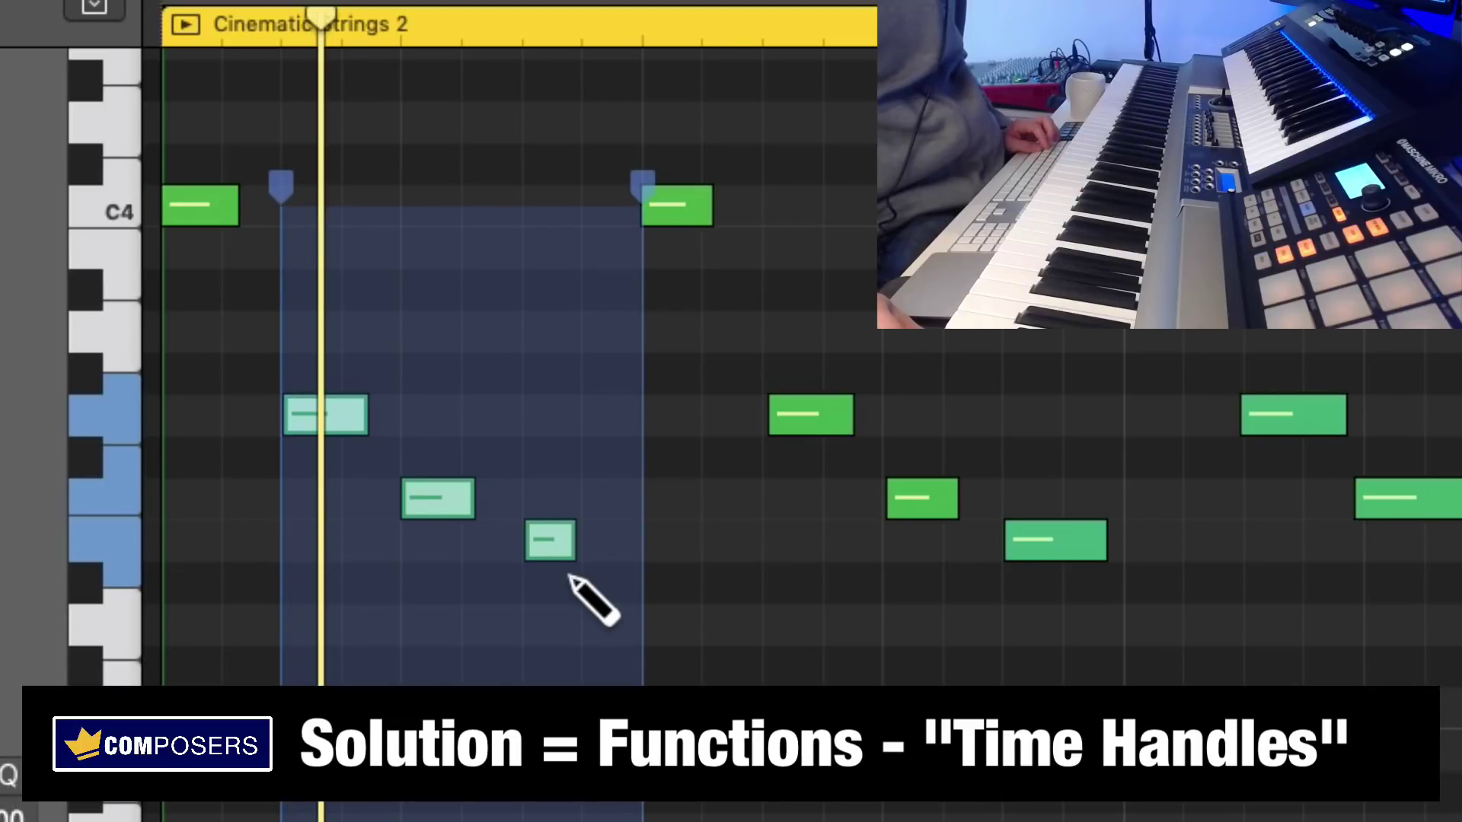
left_click_drag(587, 597, 449, 513)
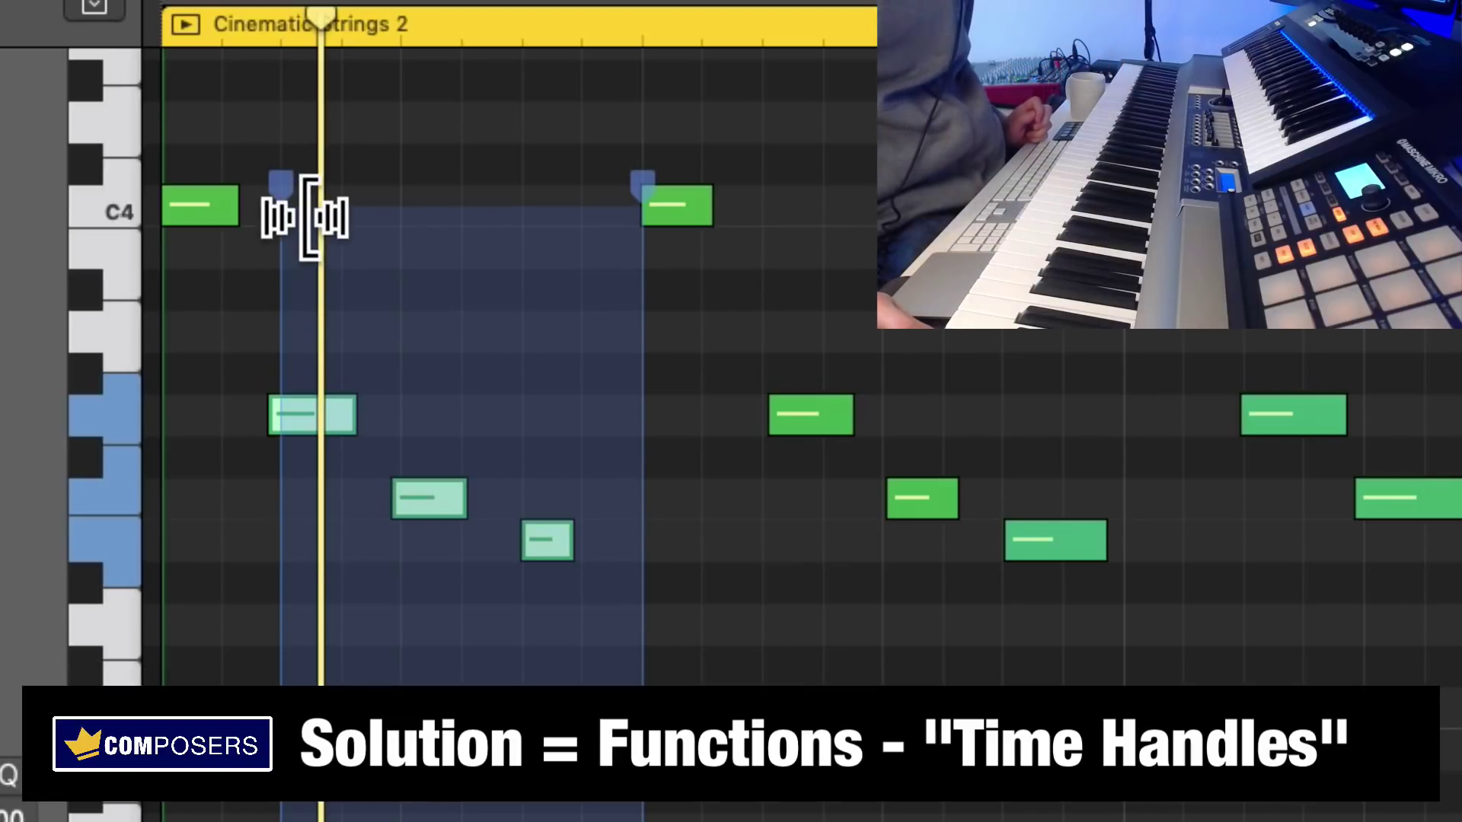
left_click_drag(317, 207, 325, 208)
Step: Shift the C1 and C2 notes at beat 3 of bar 1 slightly later with the time handles and clear the selection
left_click(743, 650)
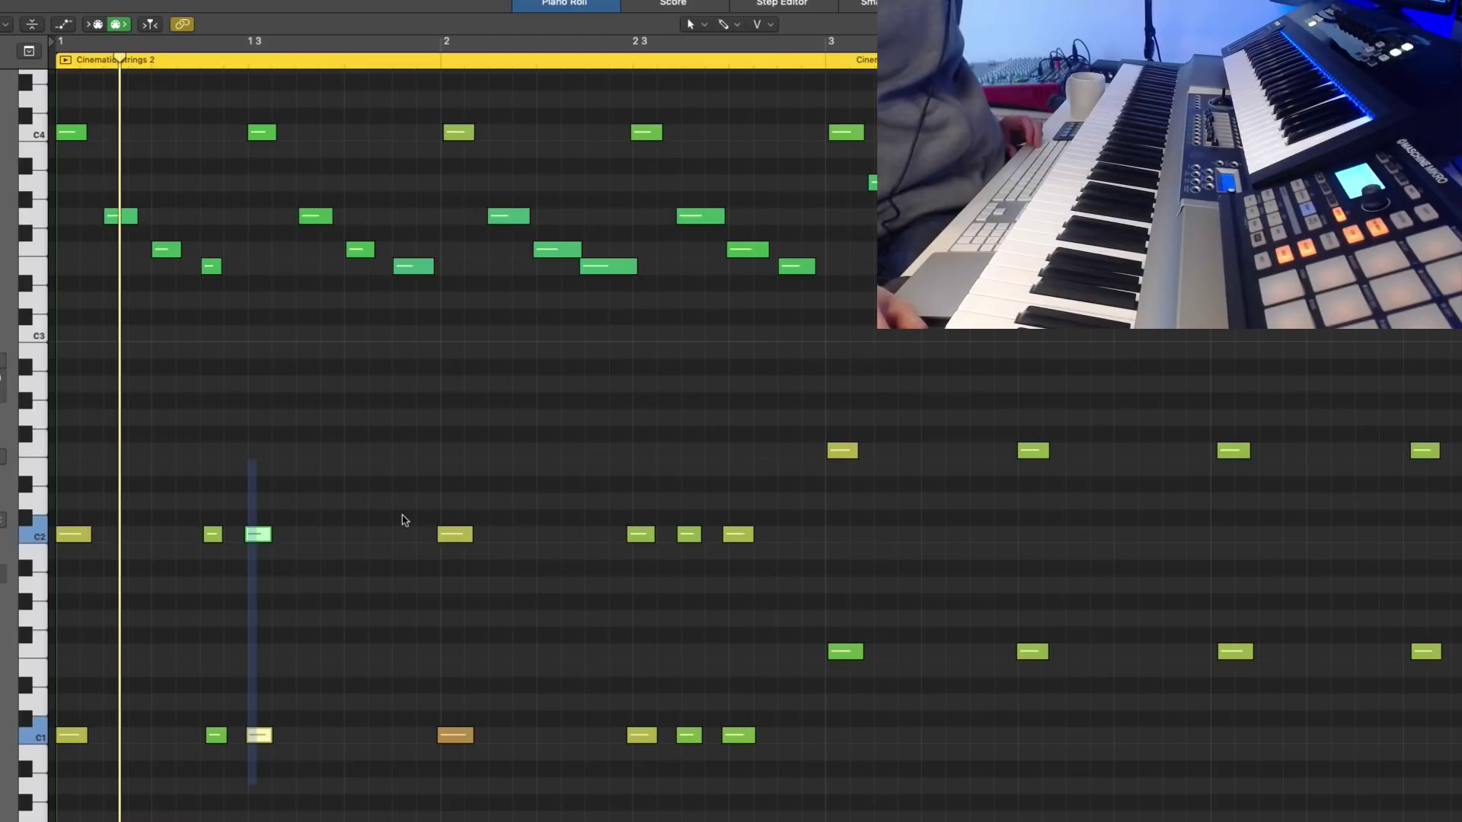
left_click(414, 484)
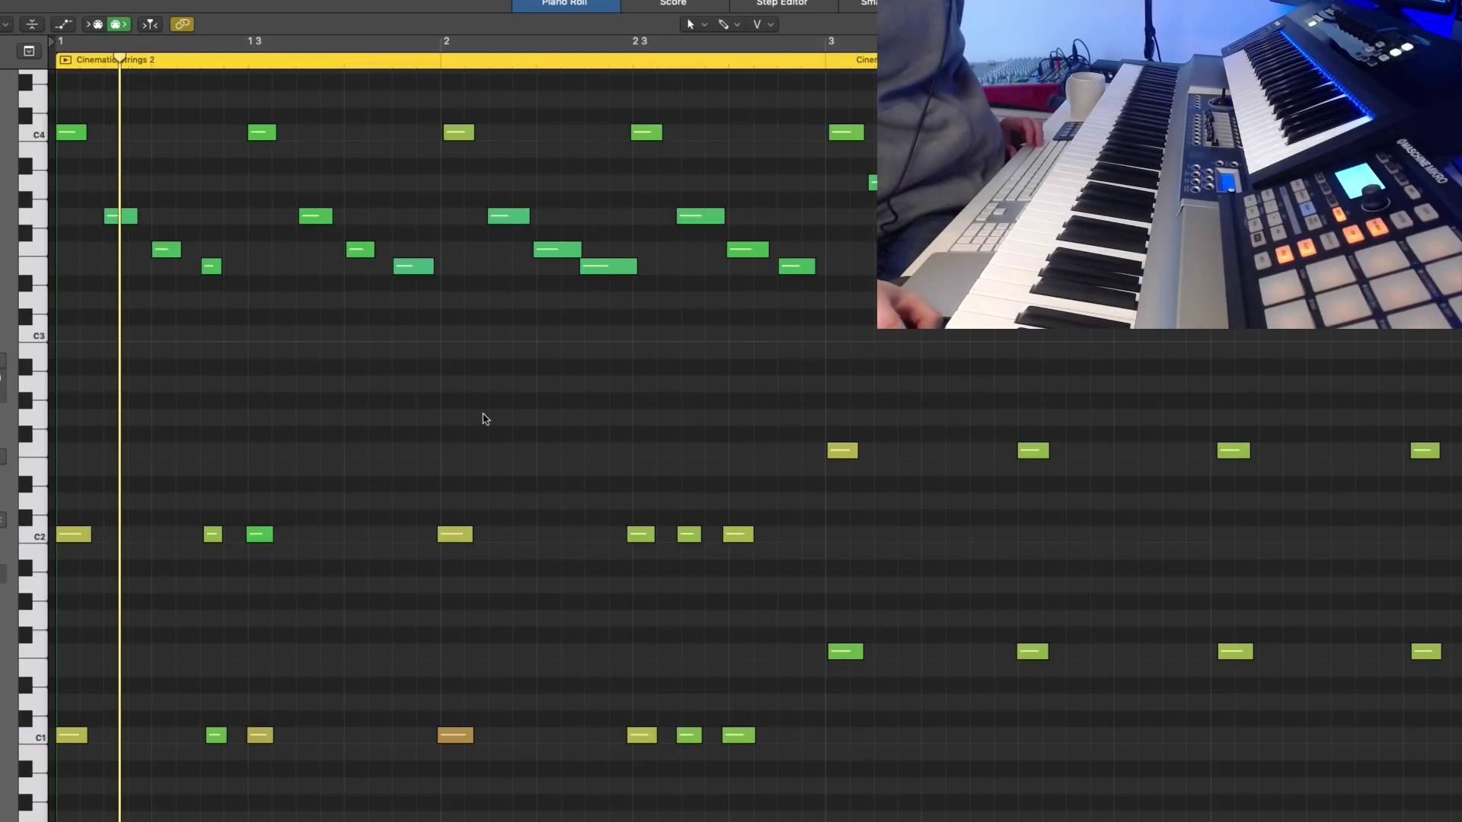
Step: Shift the C1 and C2 notes at the start of bar 2 slightly later with the time handles and clear the selection
left_click_drag(470, 485, 499, 812)
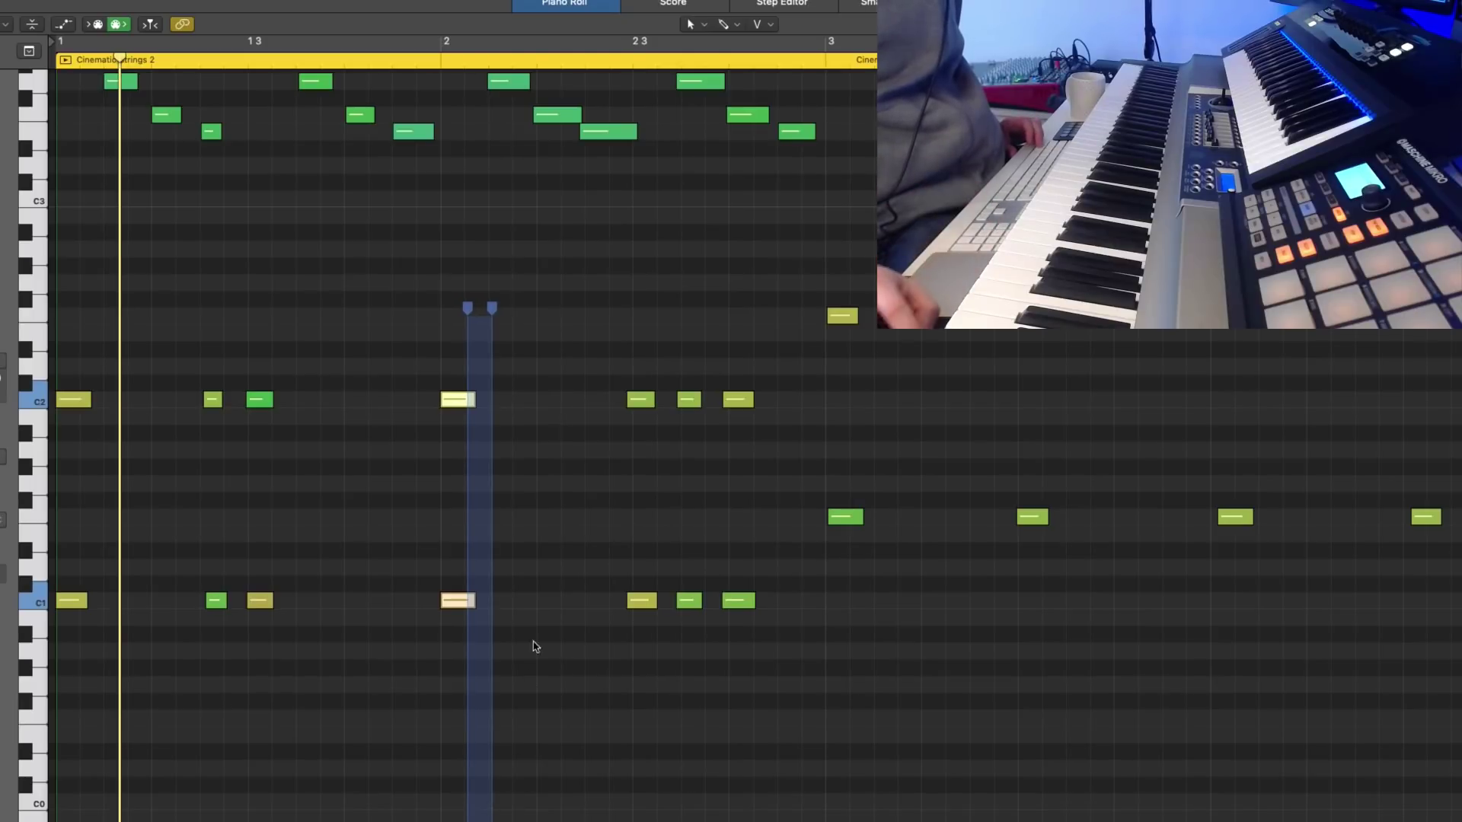
left_click(620, 529)
scroll(751, 253, "up", 4)
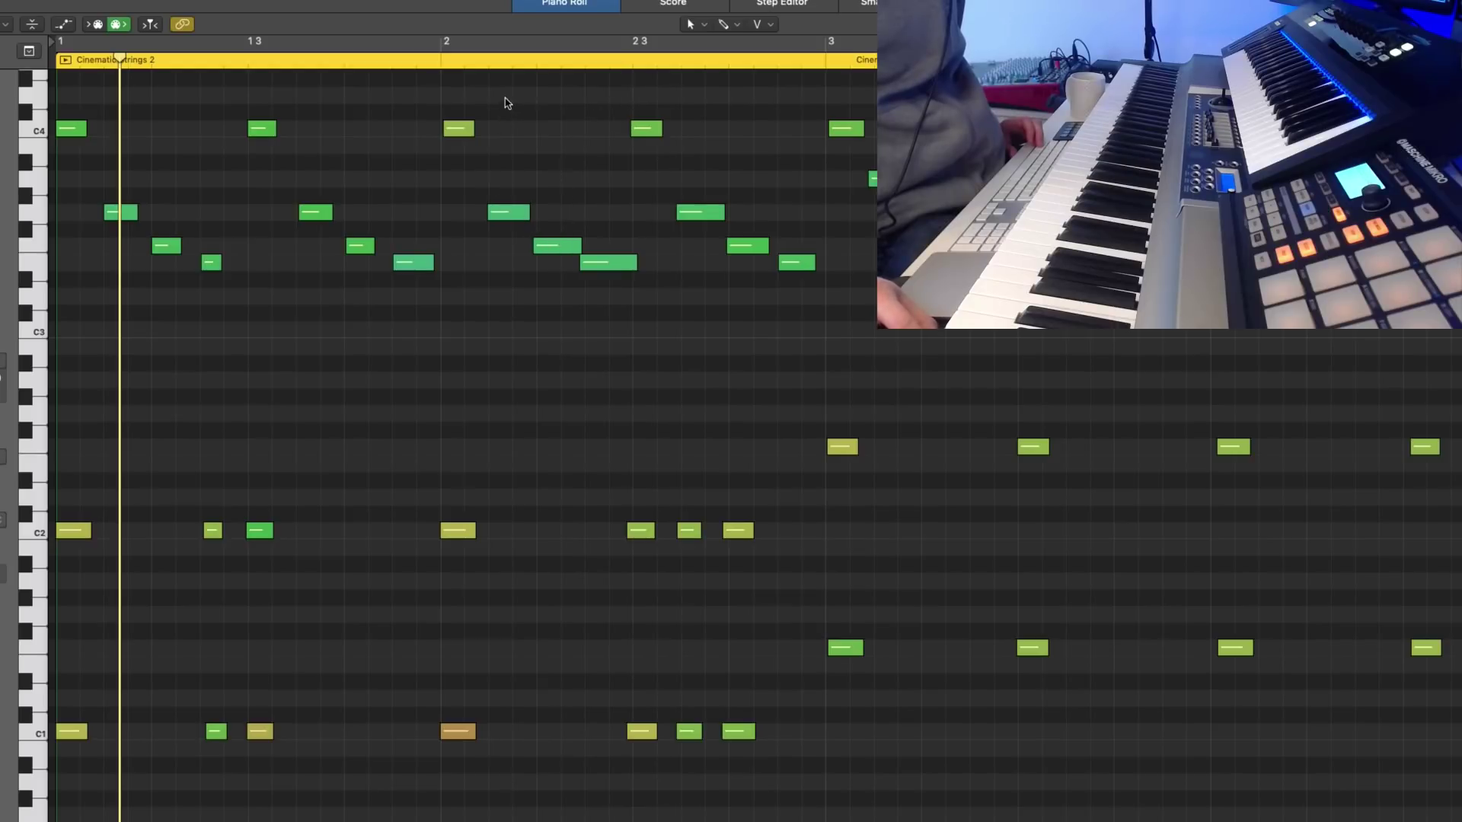
left_click_drag(529, 145, 753, 755)
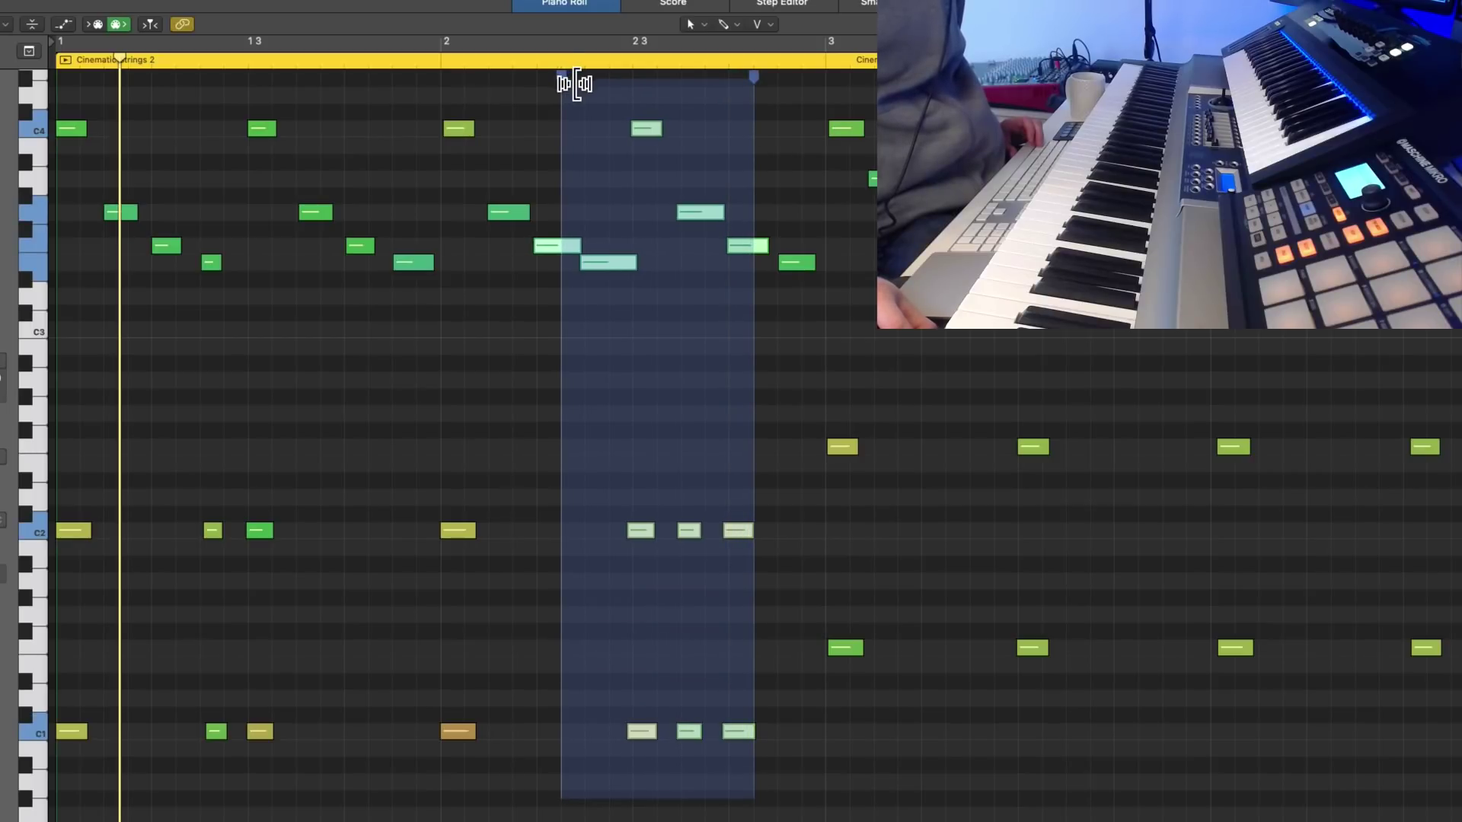
left_click(764, 168)
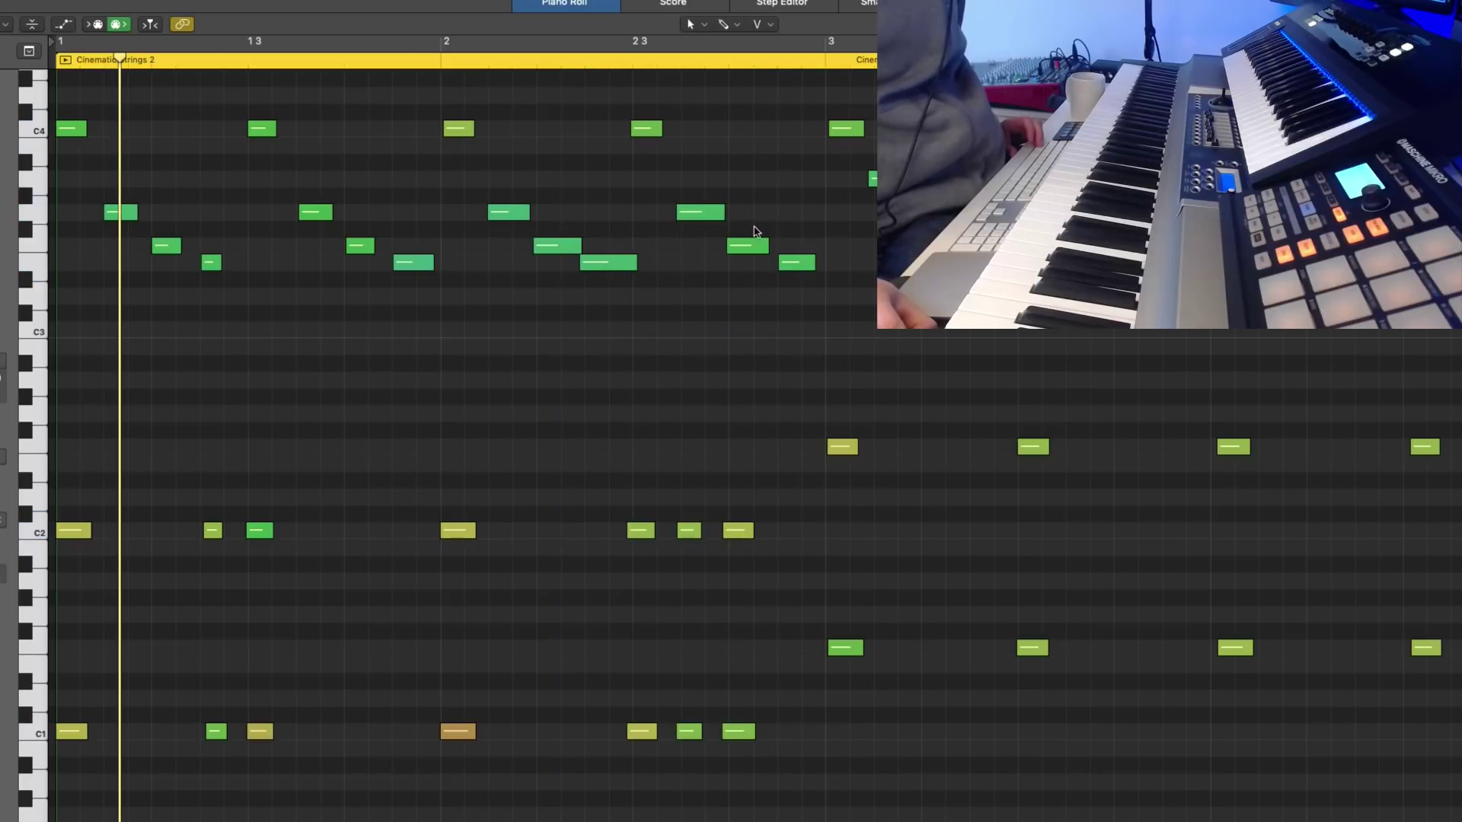
mouse_move(758, 476)
left_mouse_down()
mouse_move(709, 766)
mouse_move(679, 769)
left_mouse_up()
Step: Select the C1 and C2 notes from beat 3 of bar 2 and compress them slightly later from the start handle
left_click_drag(802, 447, 629, 766)
left_click_drag(646, 429, 649, 431)
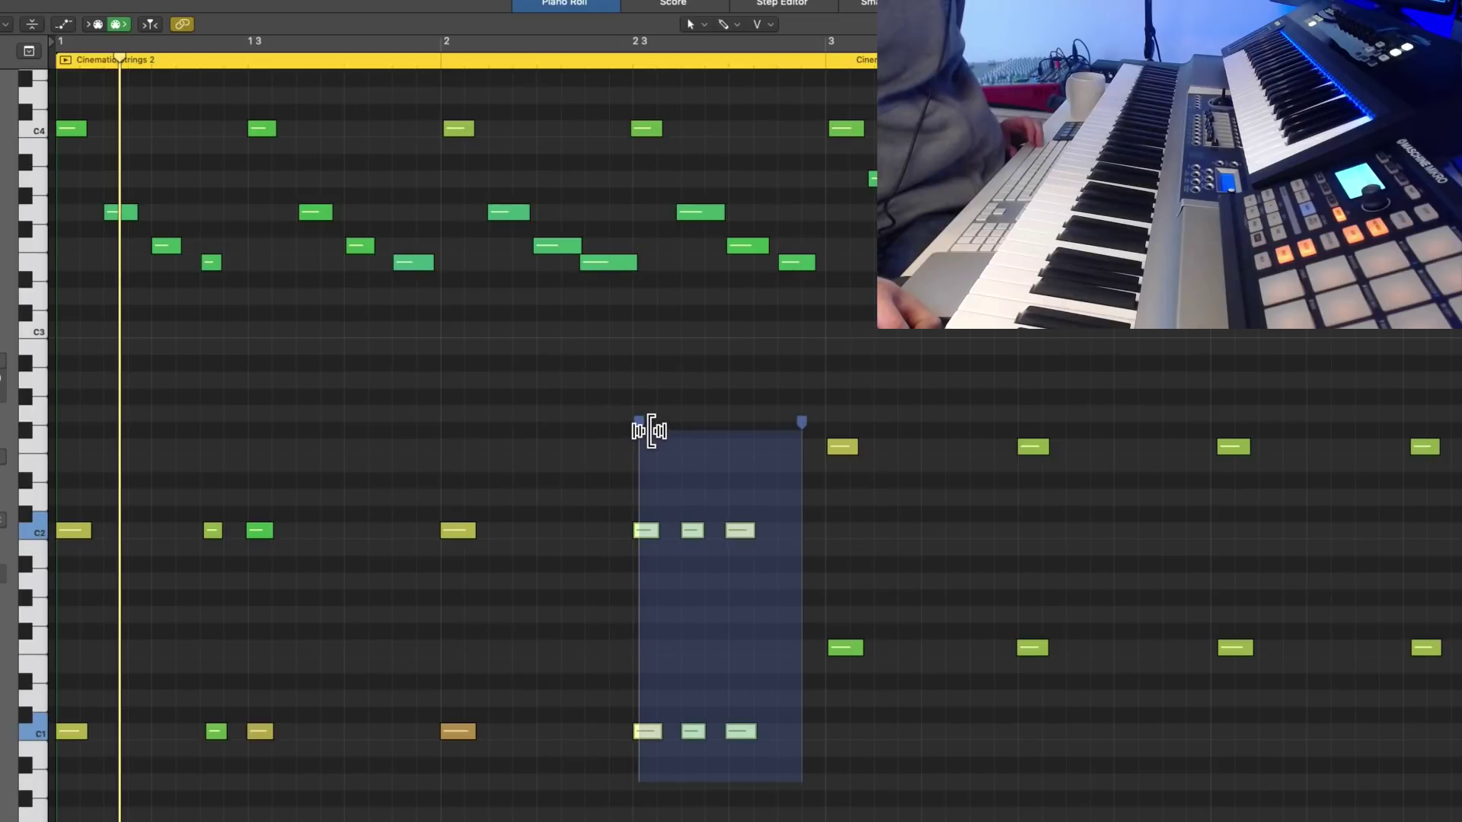
left_click(1035, 421)
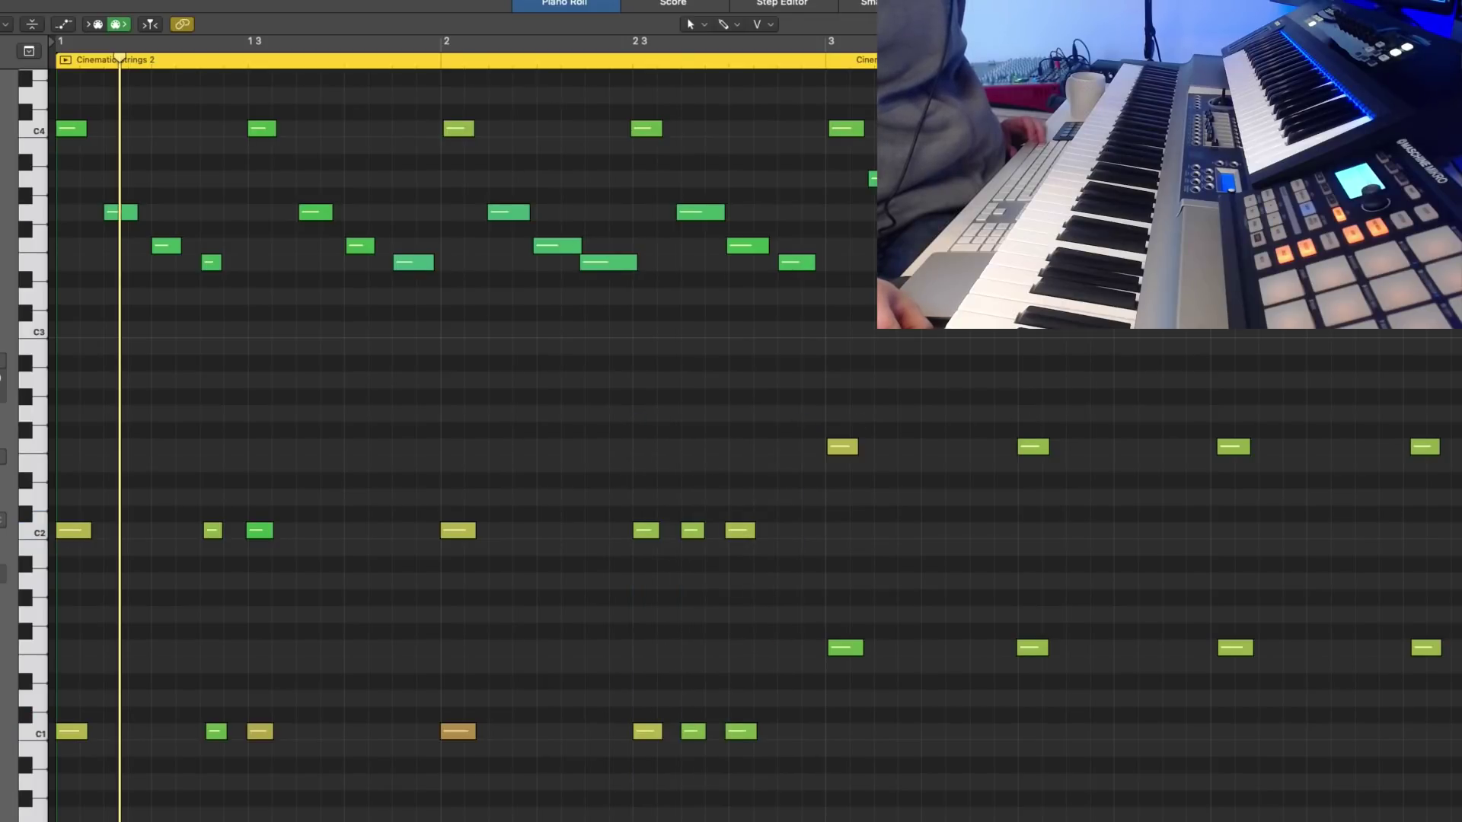
Step: Try stretching the upper notes of bar 4, together with the last note of bar 3, earlier from the start handle, and undo it
scroll(761, 426, "right", 3)
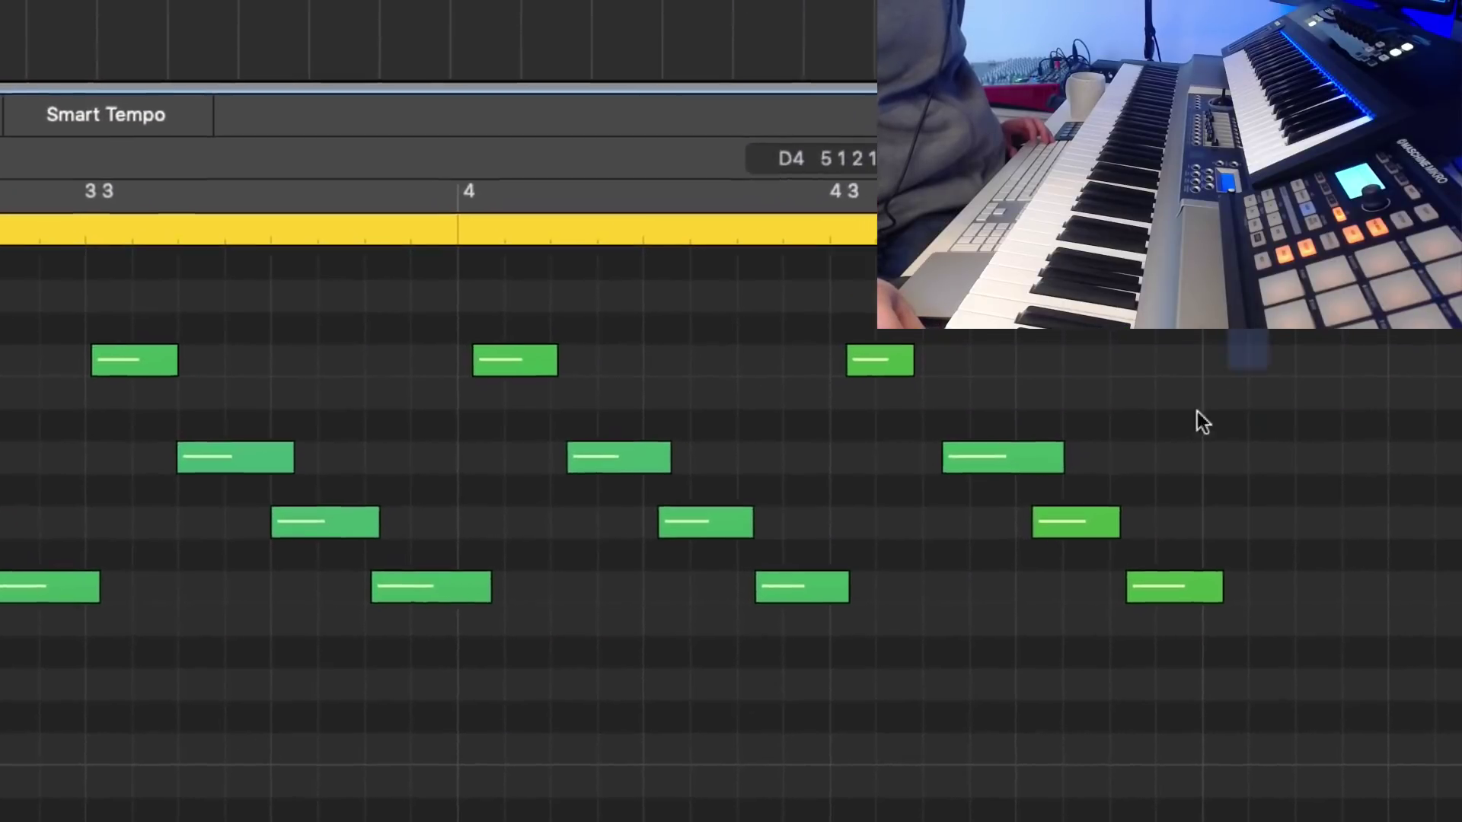
left_click_drag(1240, 369, 512, 358)
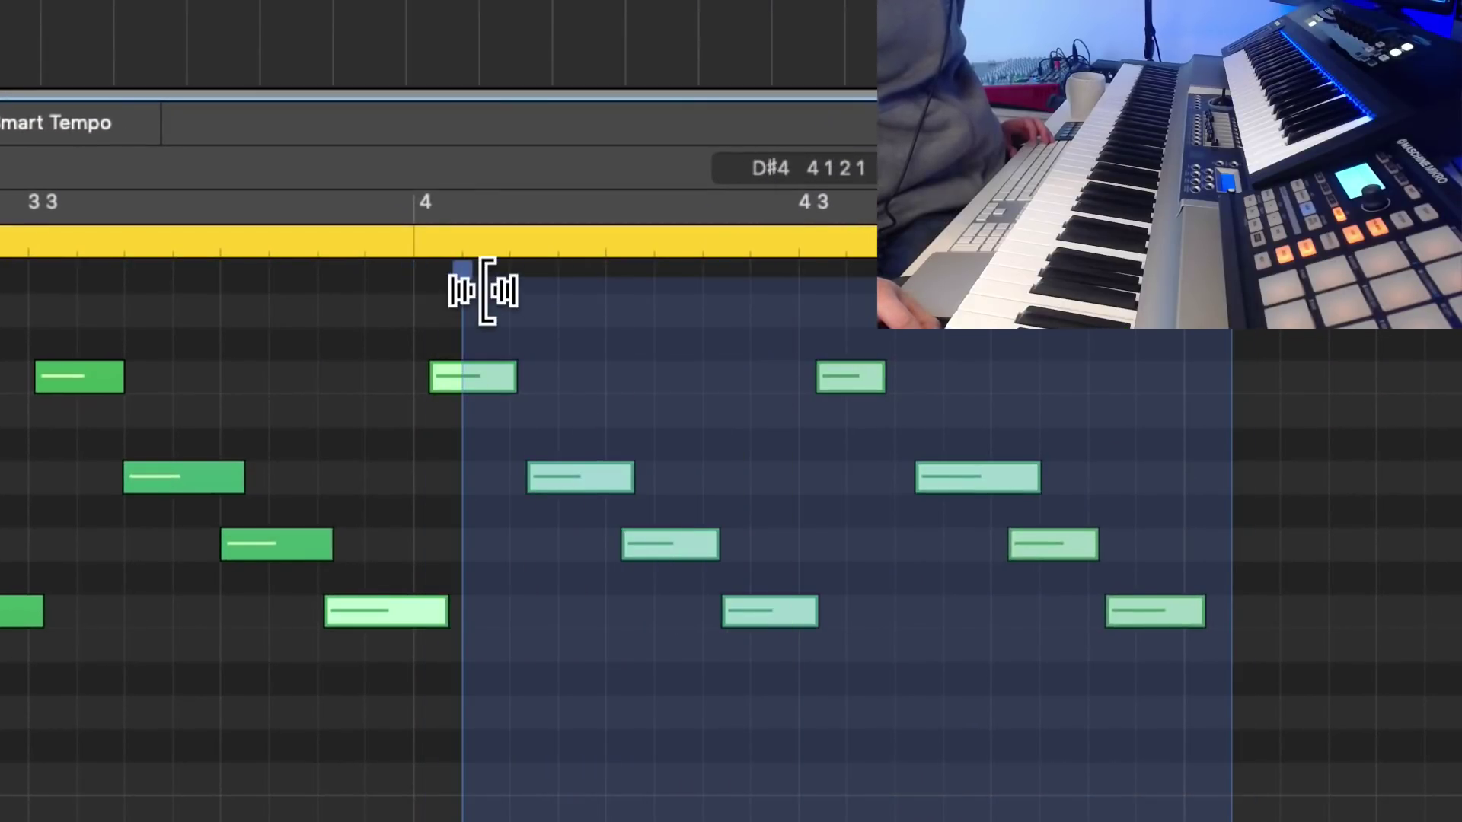
left_click_drag(488, 290, 478, 292)
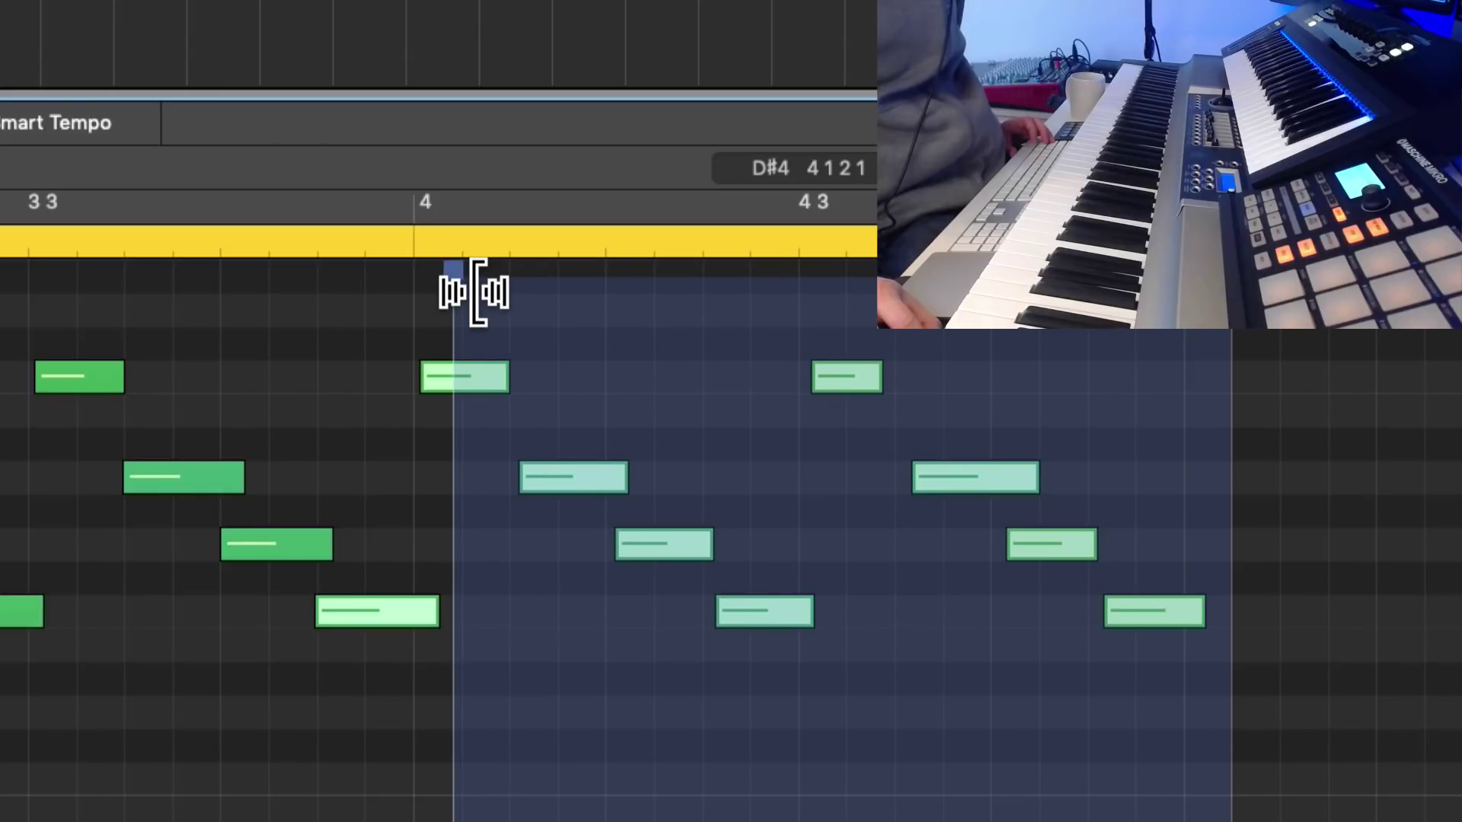
left_click_drag(476, 292, 472, 293)
left_click(559, 431)
key("super+z")
Step: Select only the upper notes of bar 4 and stretch them earlier from the start handle, bringing the first one to the bar line
left_click(1267, 356)
left_click_drag(1268, 362, 466, 361)
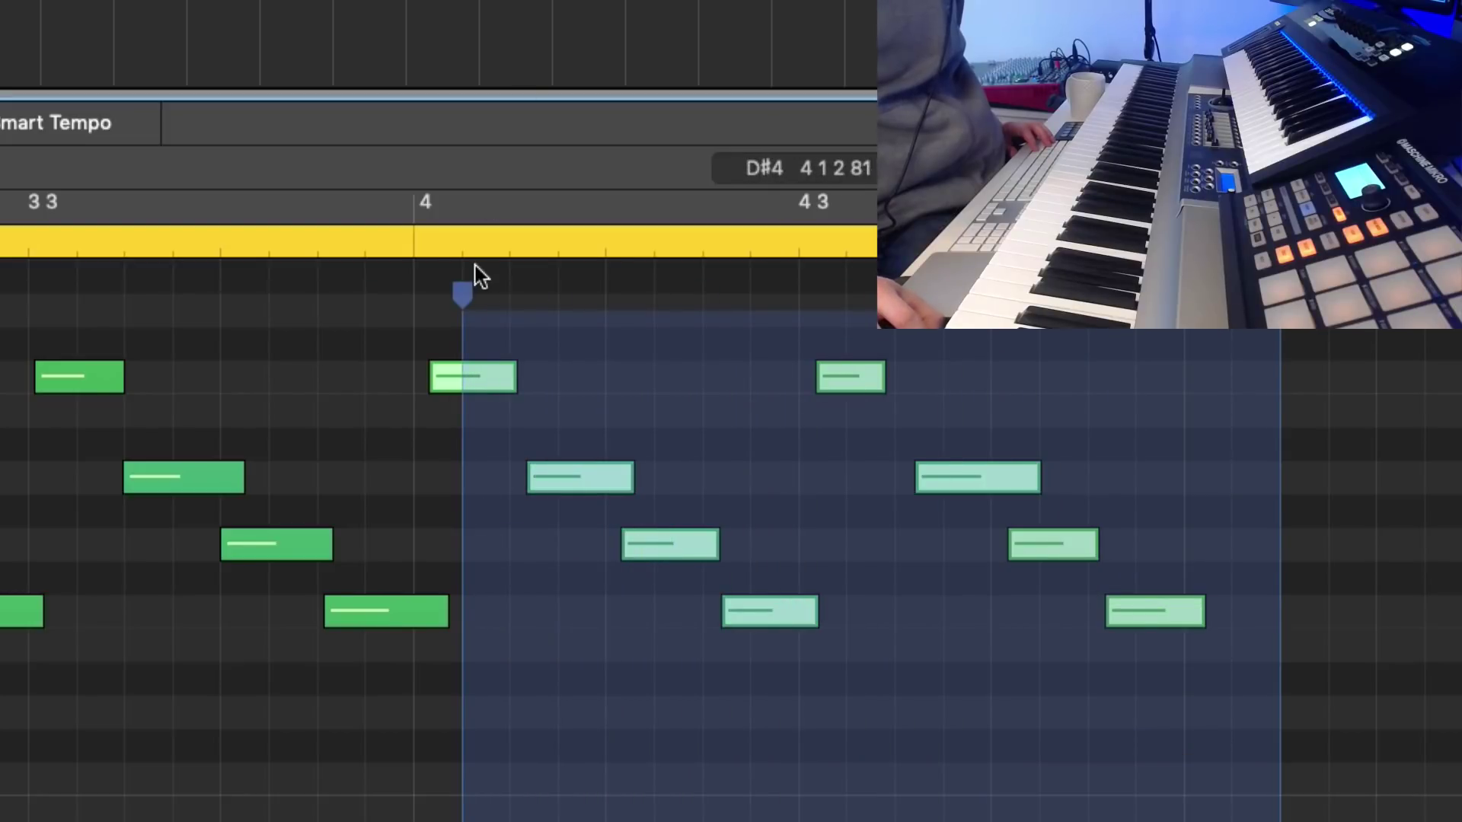
mouse_move(483, 313)
left_mouse_down()
mouse_move(467, 313)
mouse_move(483, 313)
left_mouse_up()
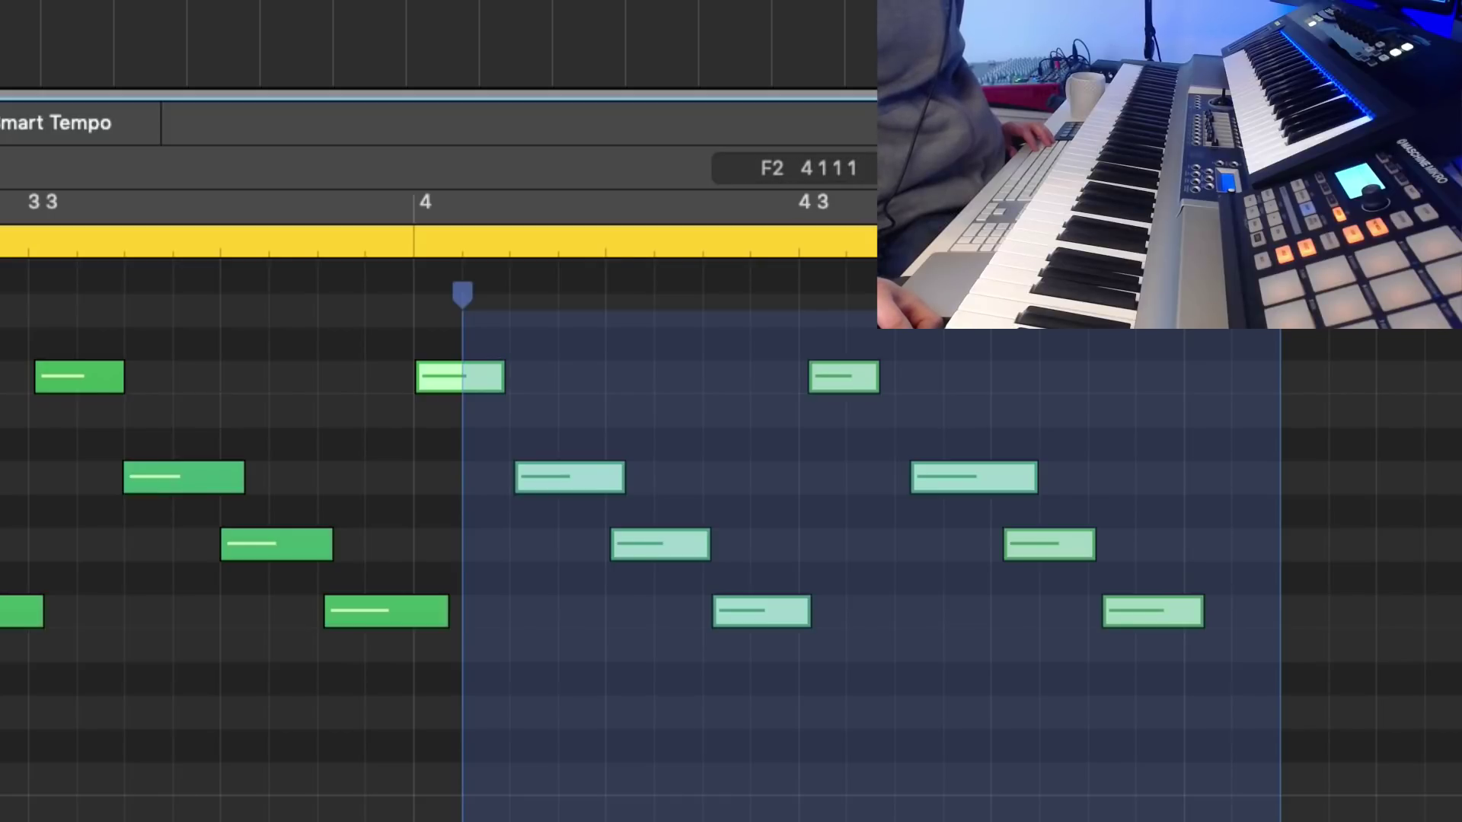
left_click(860, 811)
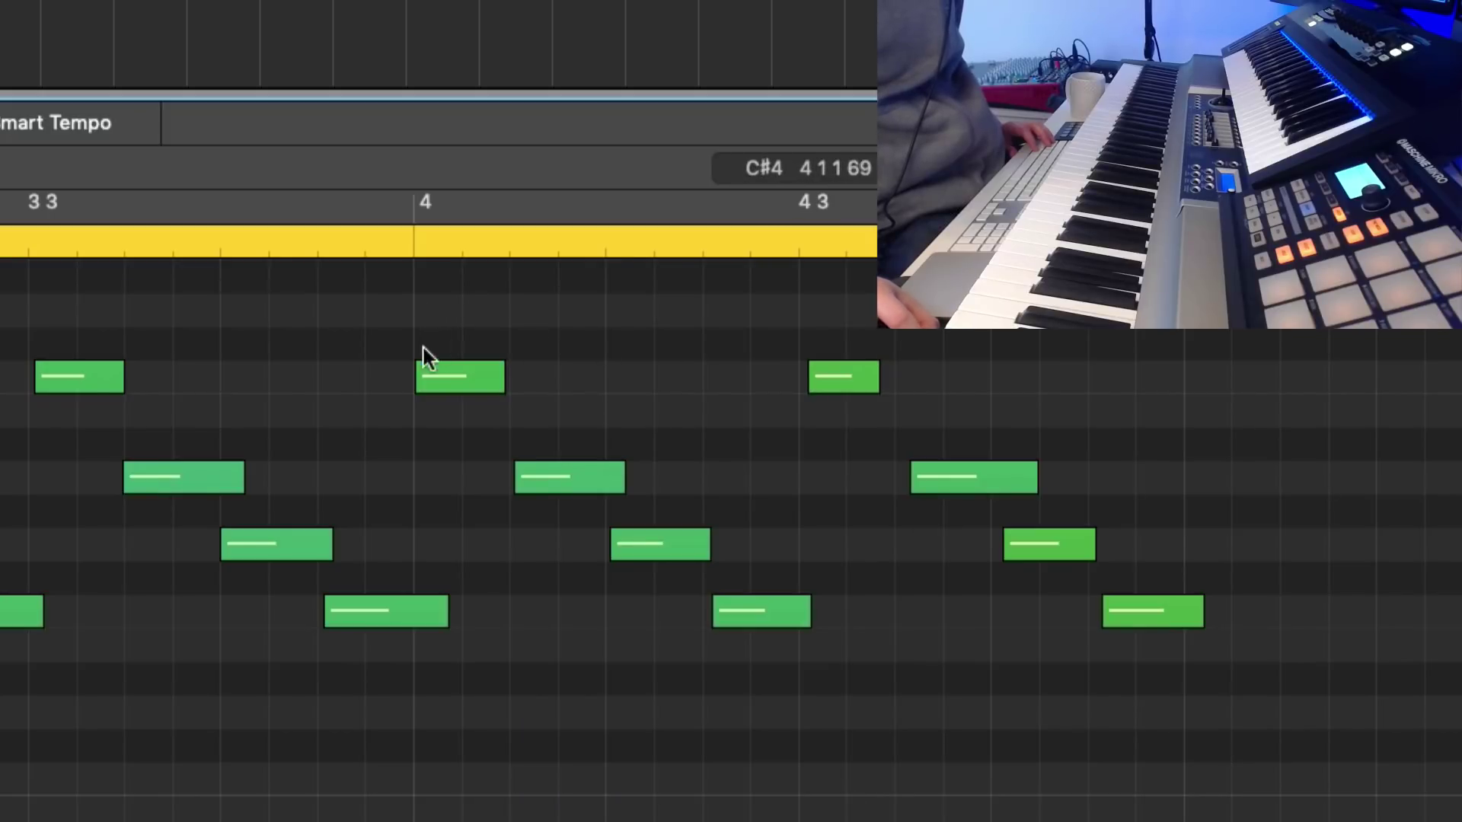
Step: Stretch the upper notes around and after beat 3 of bar 4 slightly earlier from the start handle
left_click_drag(420, 309, 498, 411)
left_click(607, 306)
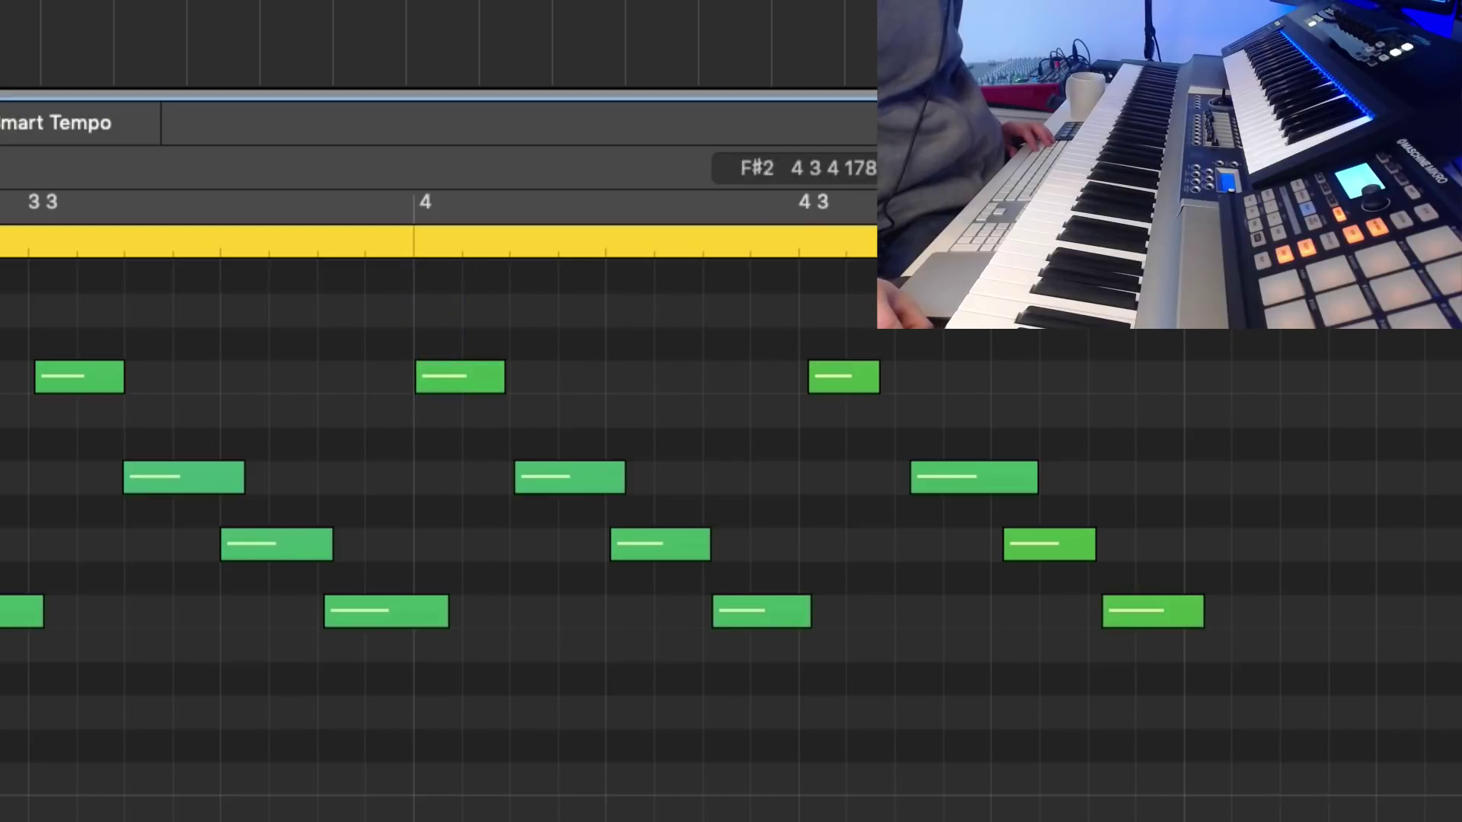
left_click_drag(1228, 582, 762, 347)
left_click(1125, 460)
Step: Select the last three upper notes of bar 4, nudge them slightly earlier, and clear the selection
left_click_drag(1001, 380, 1165, 682)
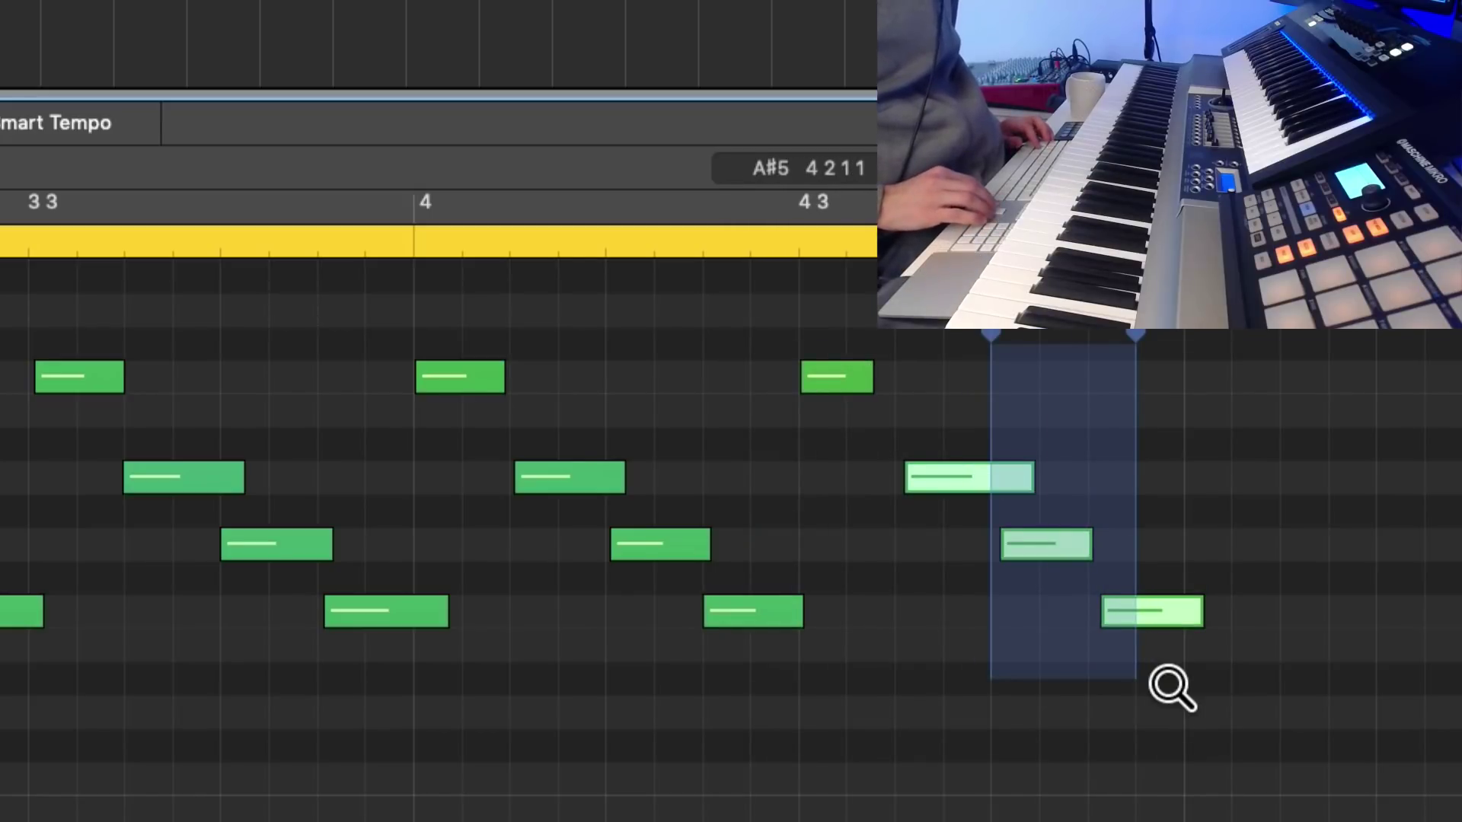
key("ctrl+alt+Left")
key("ctrl+alt+Left")
key("ctrl+alt+Right")
key("ctrl+alt+Left")
key("ctrl+alt+Right")
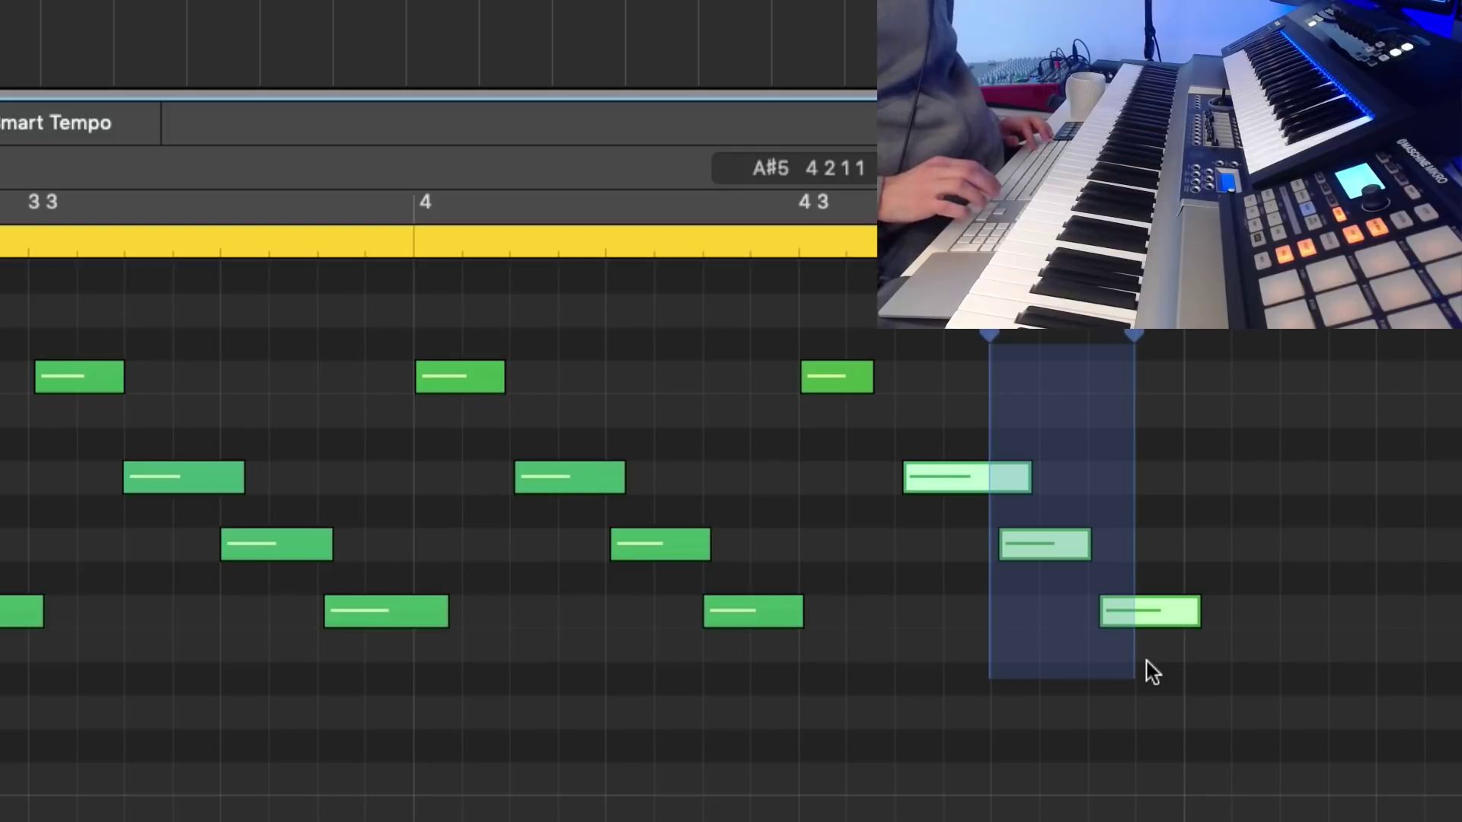
left_click(942, 744)
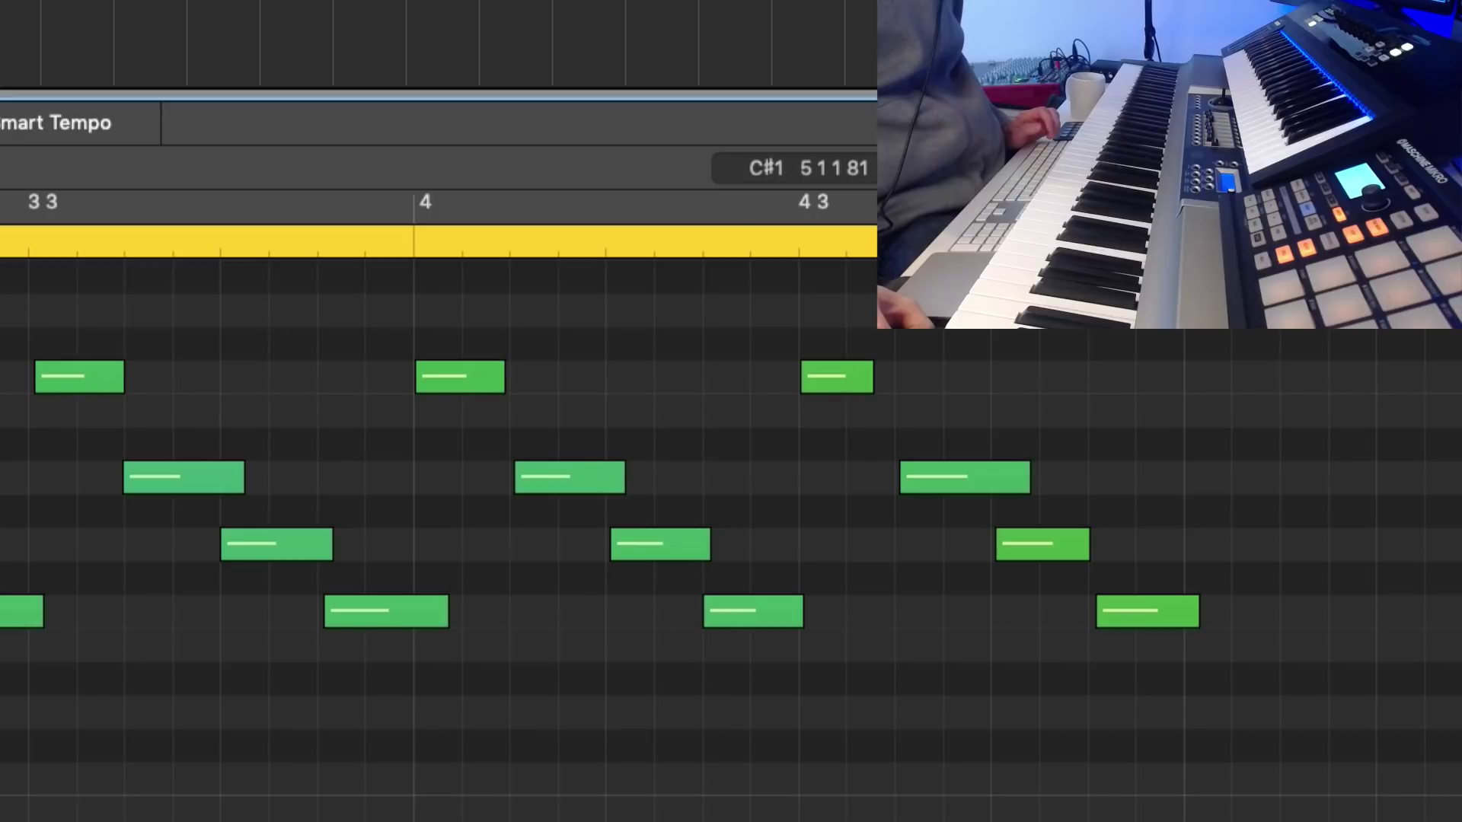
Step: Select the last upper note of bar 4 on its own and nudge it slightly earlier
left_click_drag(1199, 821, 1129, 603)
left_click_drag(1135, 562, 1136, 562)
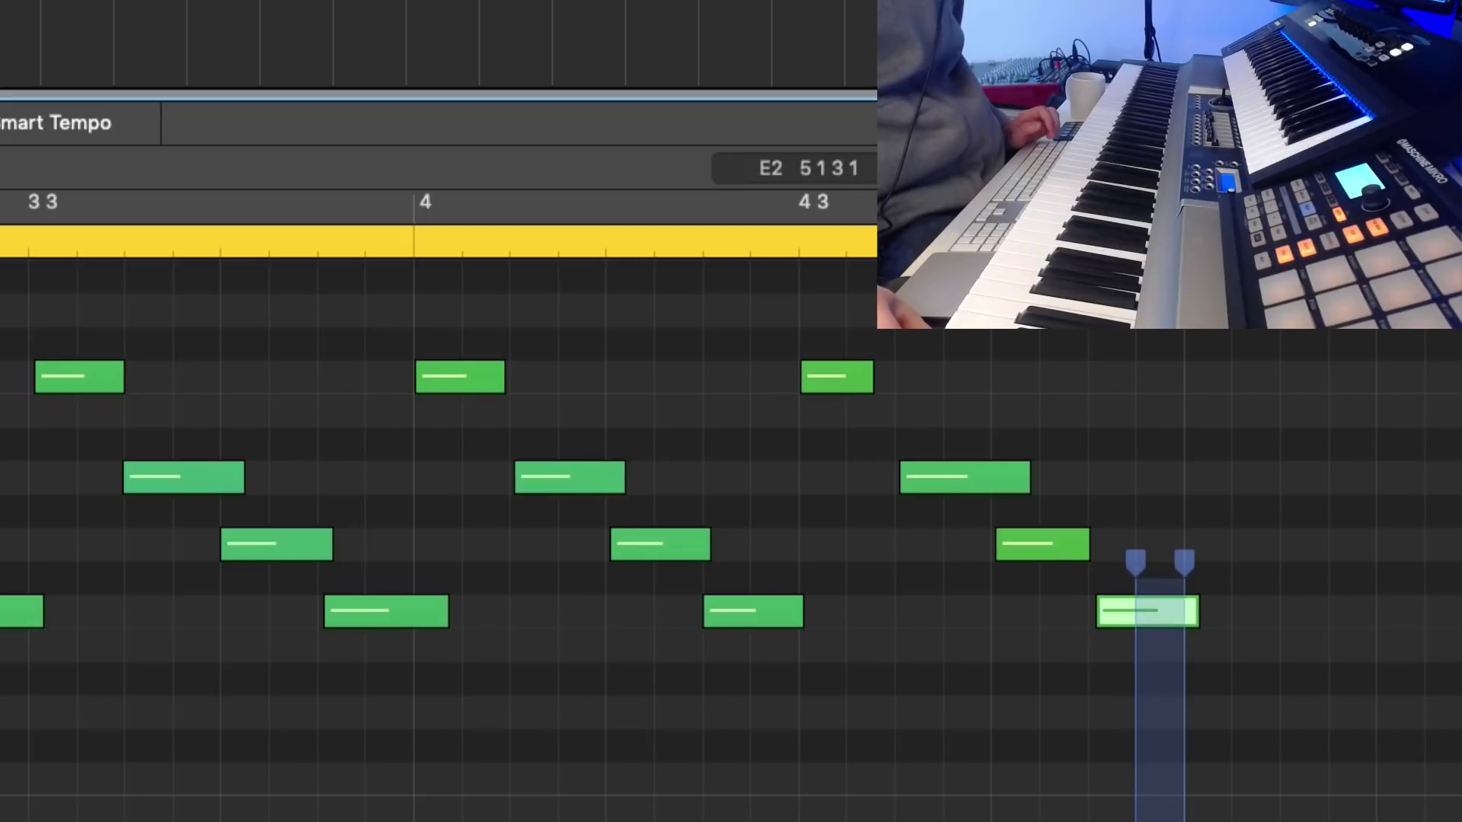
left_click(1210, 819)
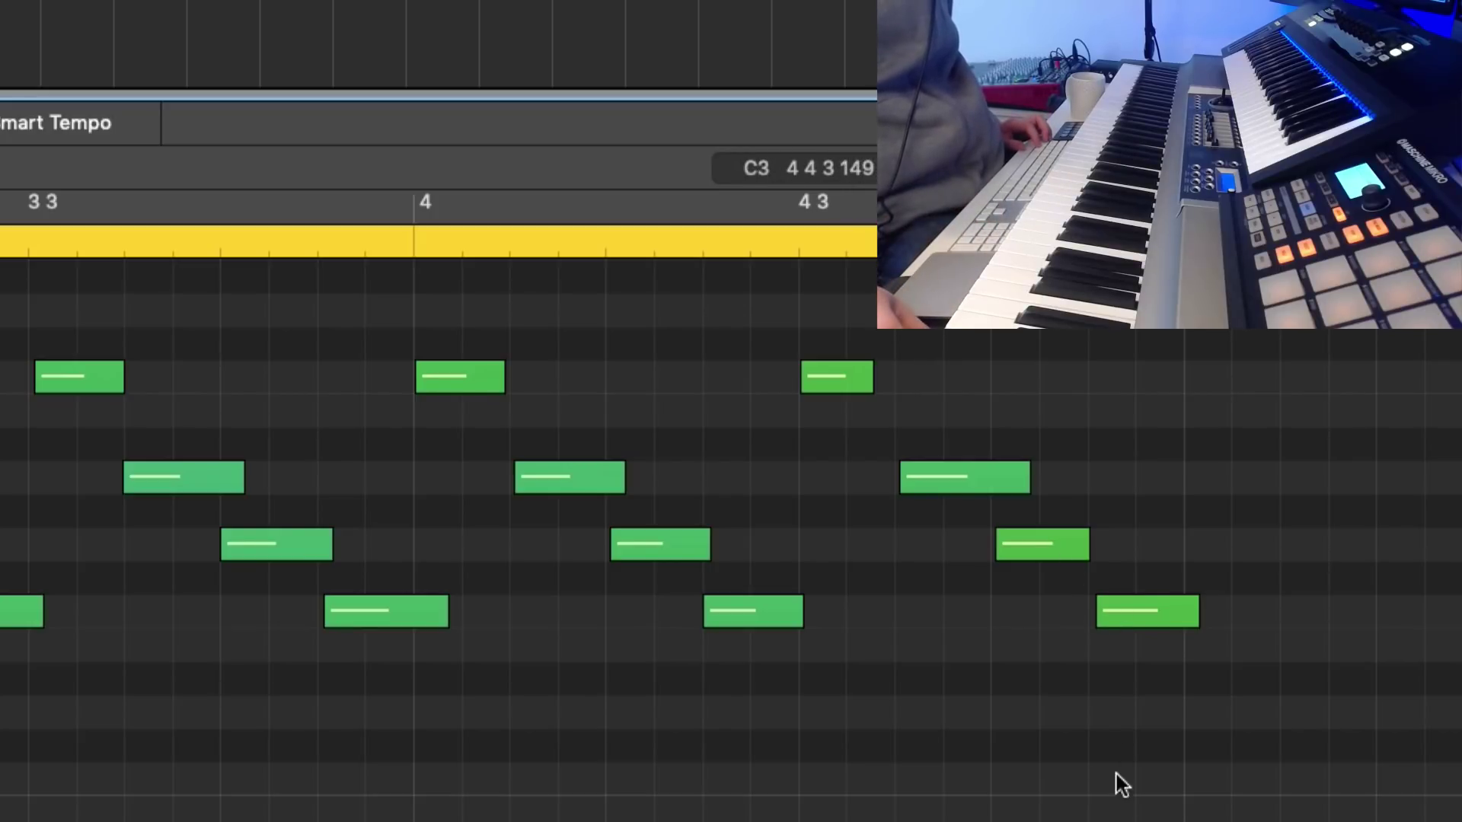
left_click(1103, 610)
left_click(348, 821)
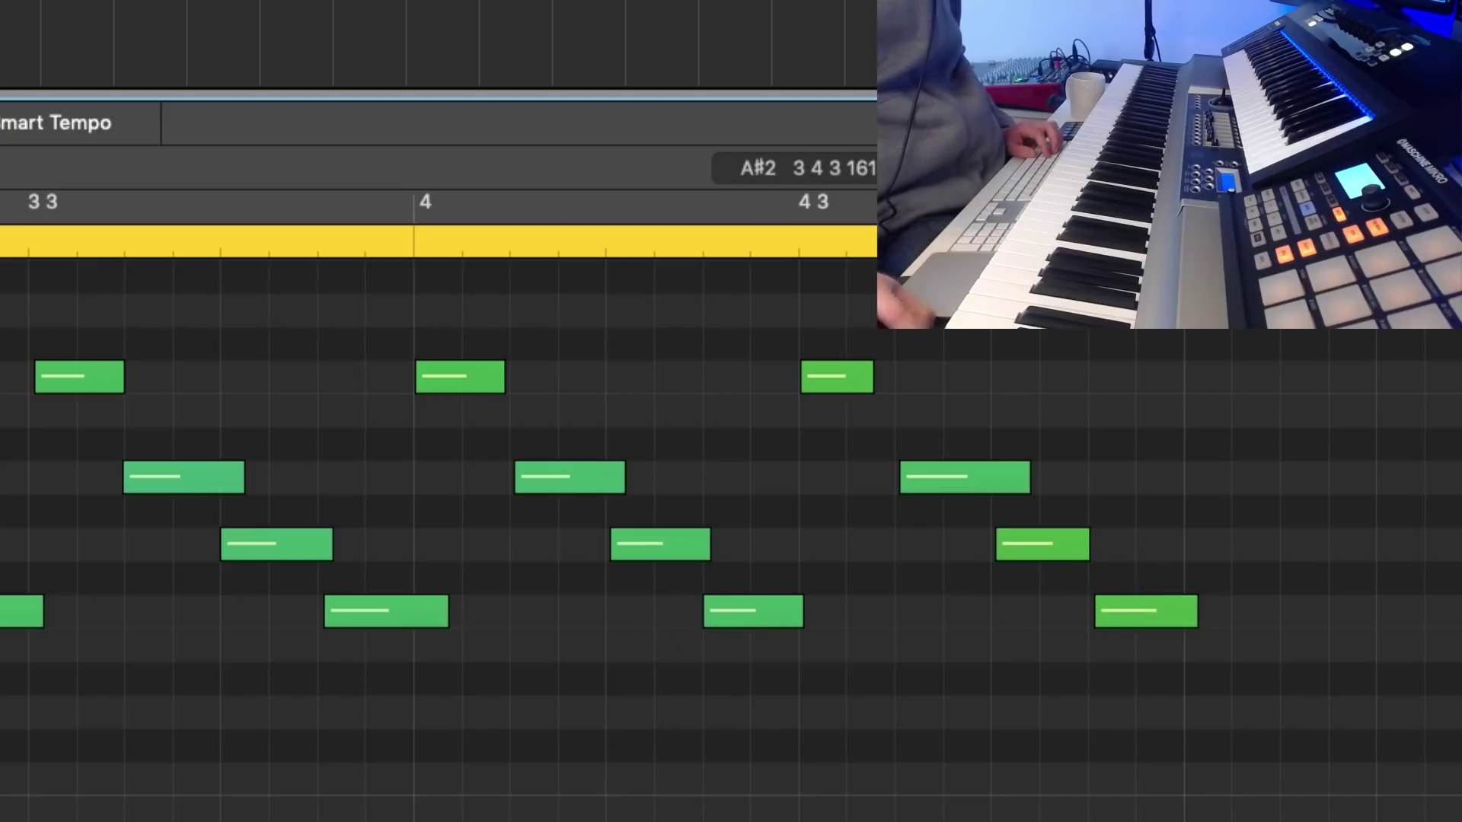
Step: Play the edited region from bar 1 through bar 4 to check its timing, and stop playback
scroll(348, 821, "left", 4)
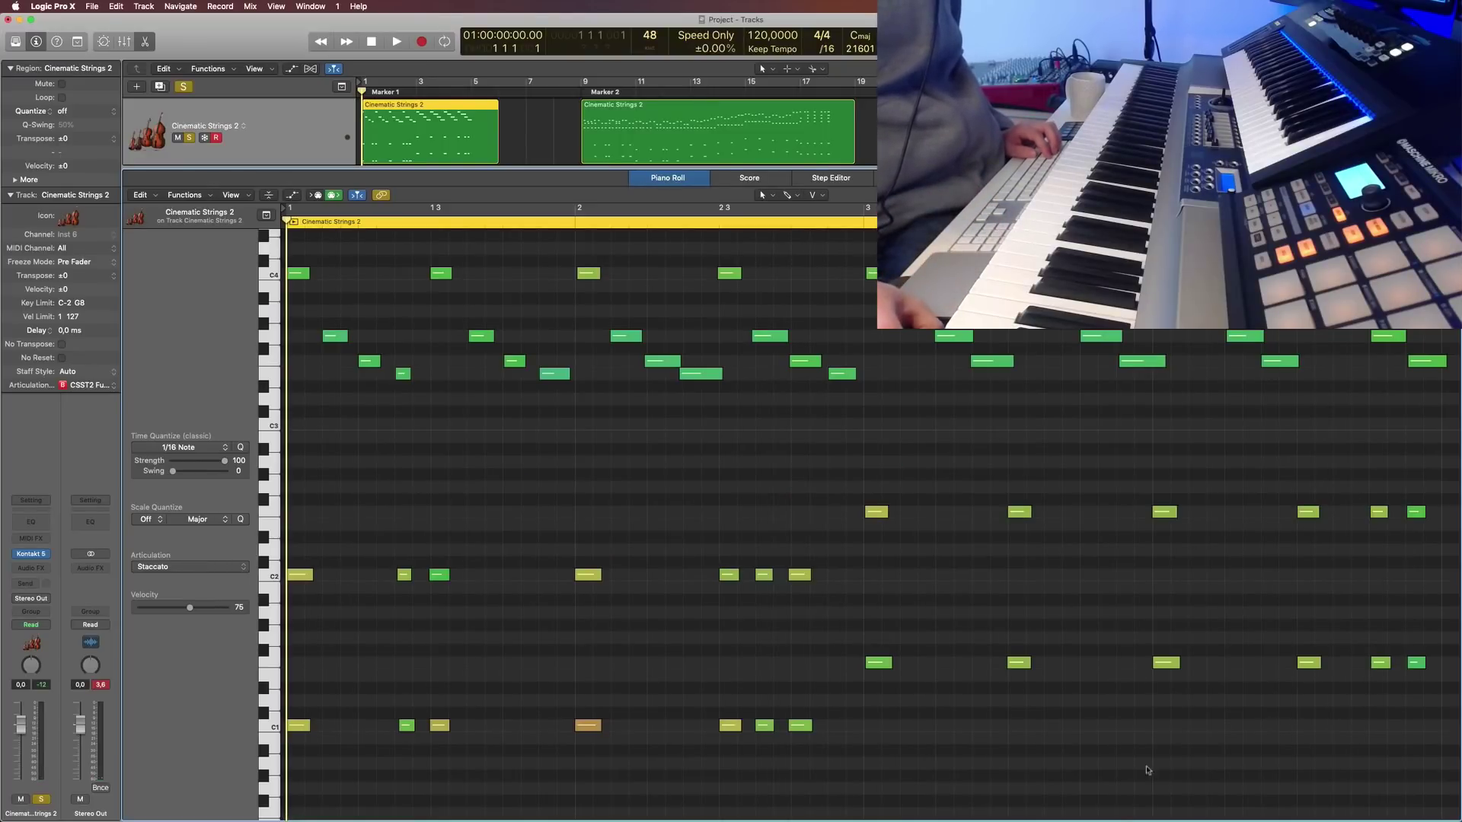
key("space")
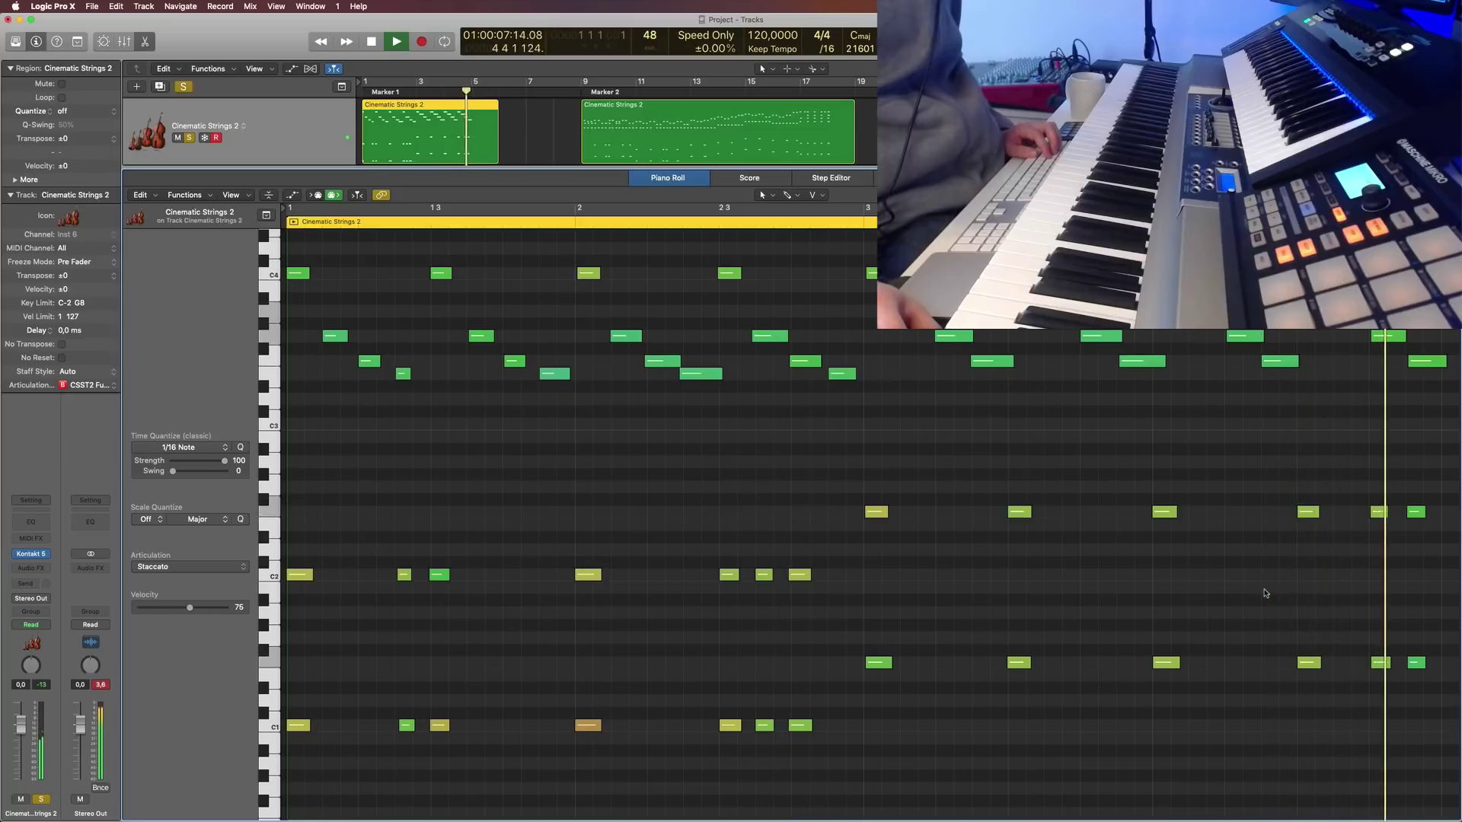
key("space")
Step: Close the Piano Roll and set the Cinematic Strings 2 track's delay to -10,5 ms
key("p")
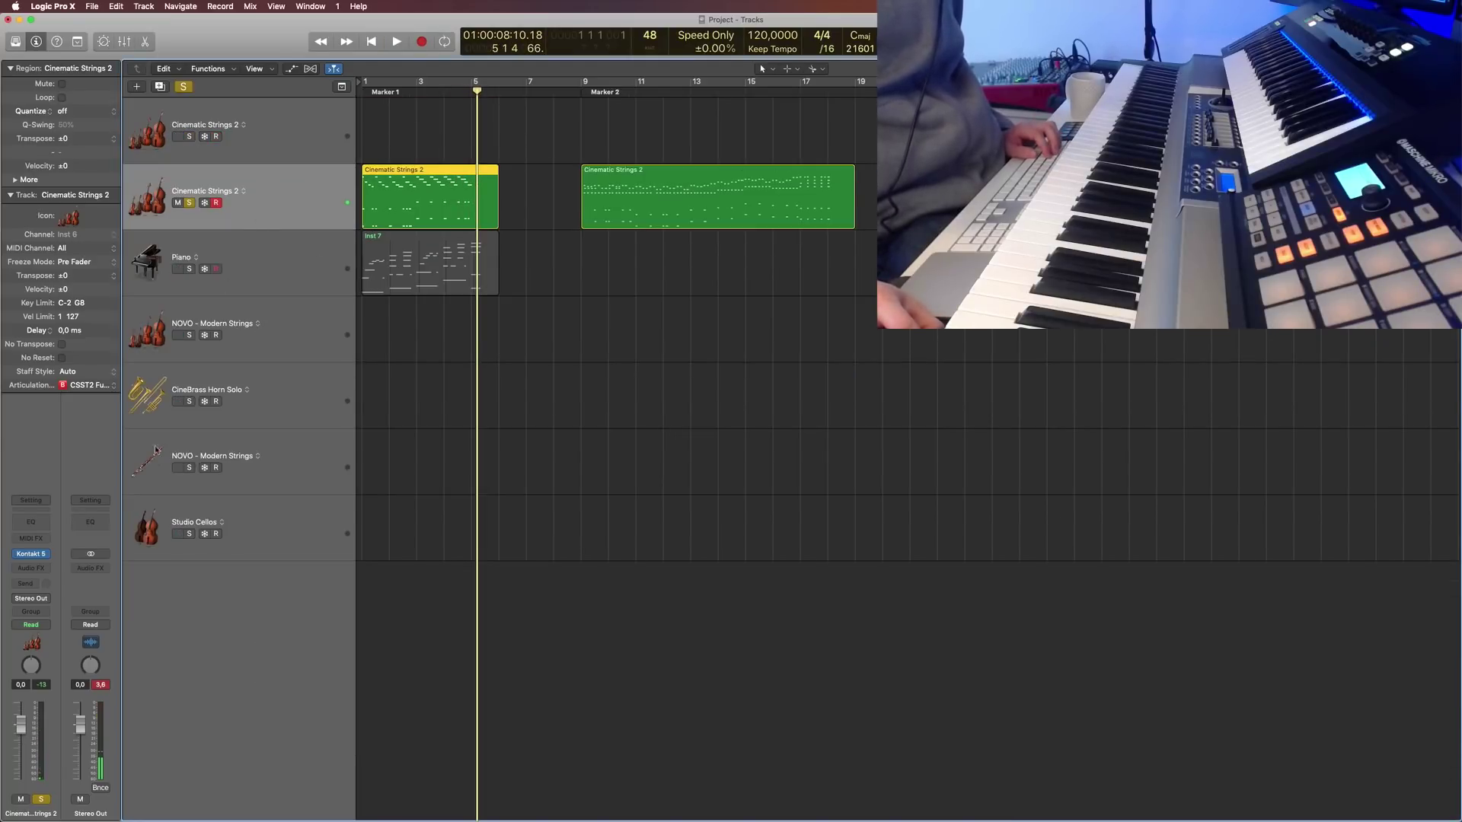
left_click(32, 554)
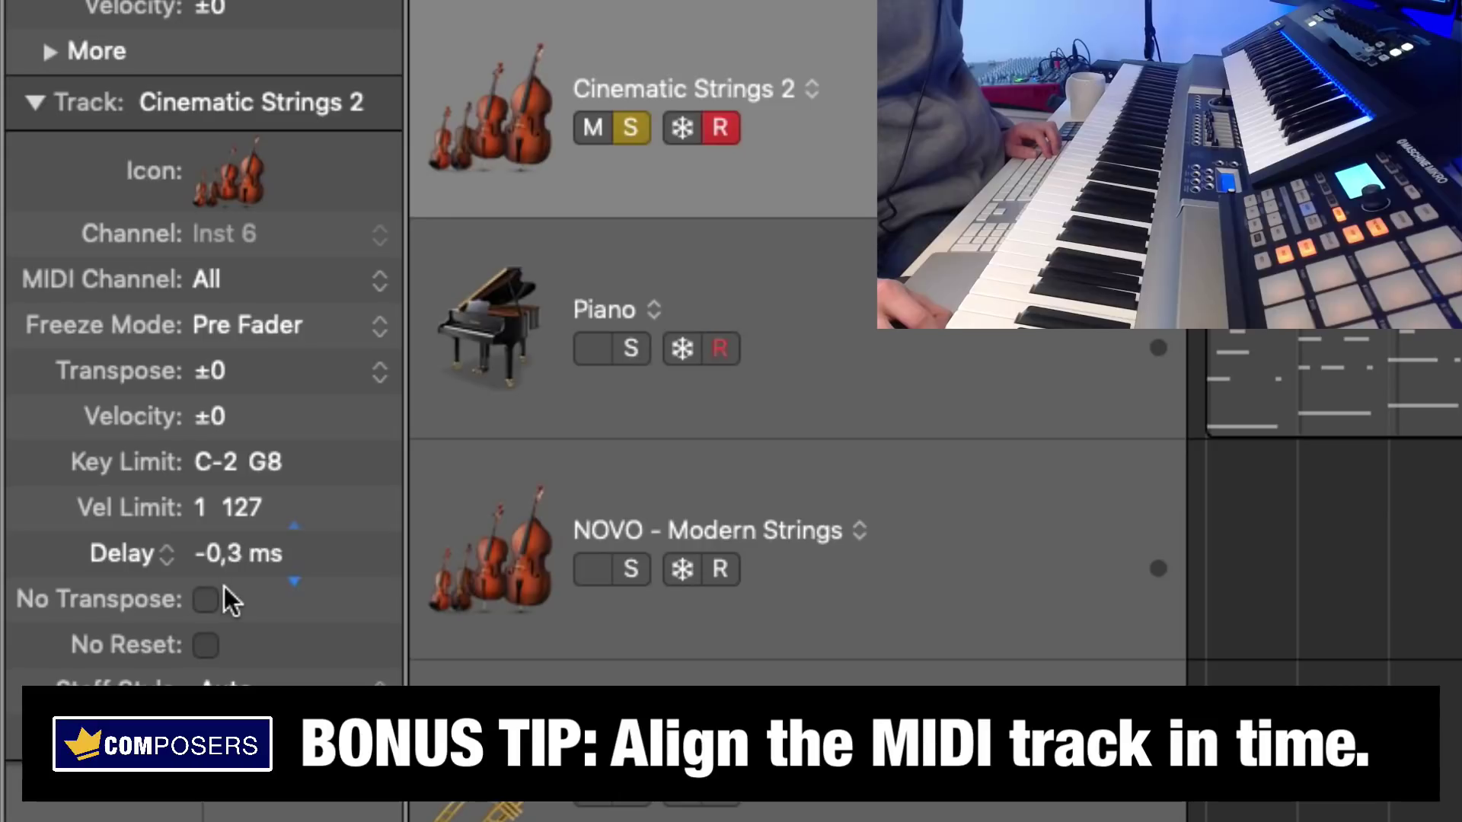
left_click_drag(230, 632, 231, 649)
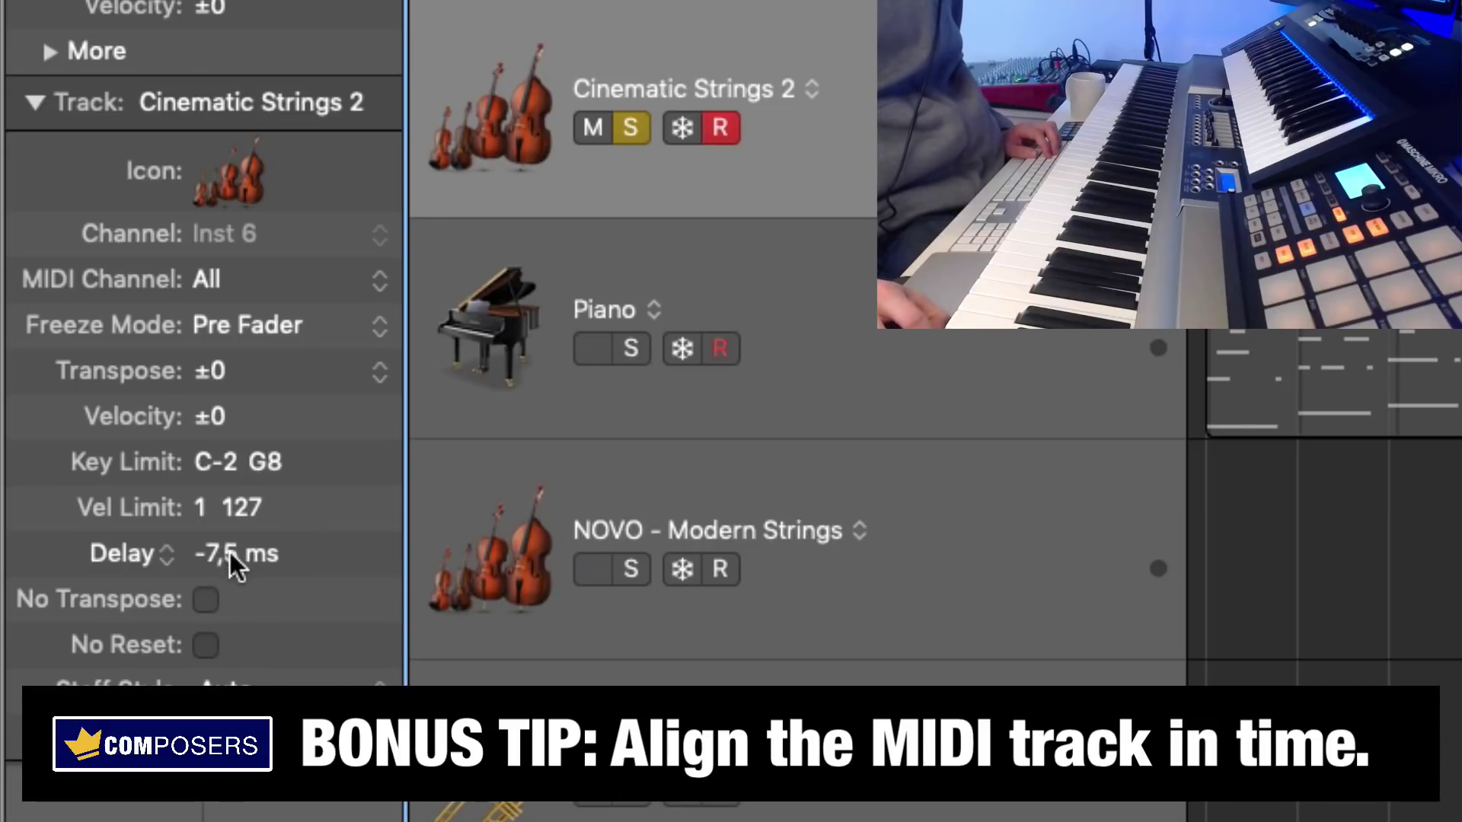
mouse_move(230, 559)
left_mouse_down()
mouse_move(230, 575)
mouse_move(233, 550)
left_mouse_up()
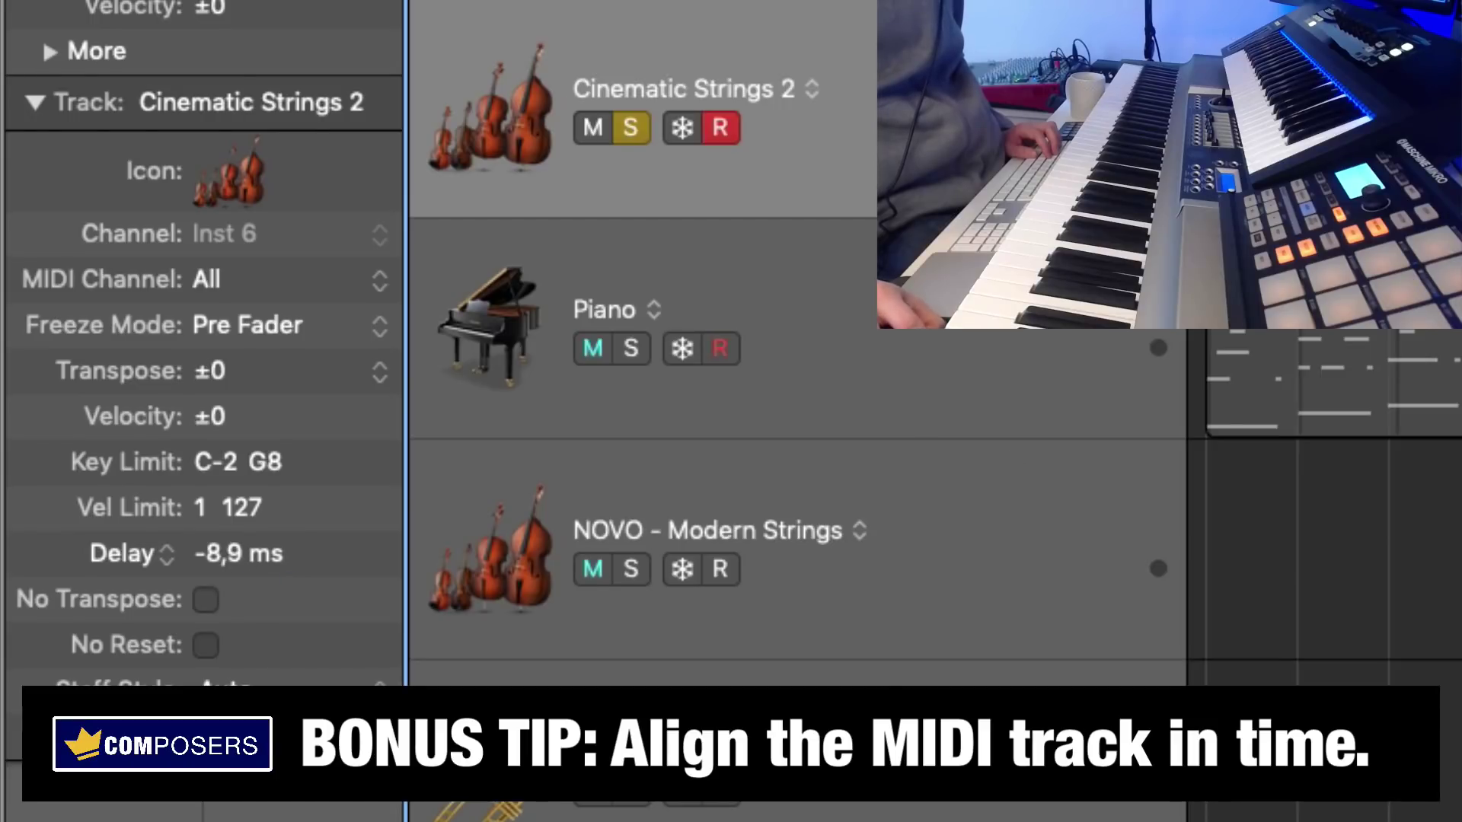
left_click_drag(246, 597, 257, 643)
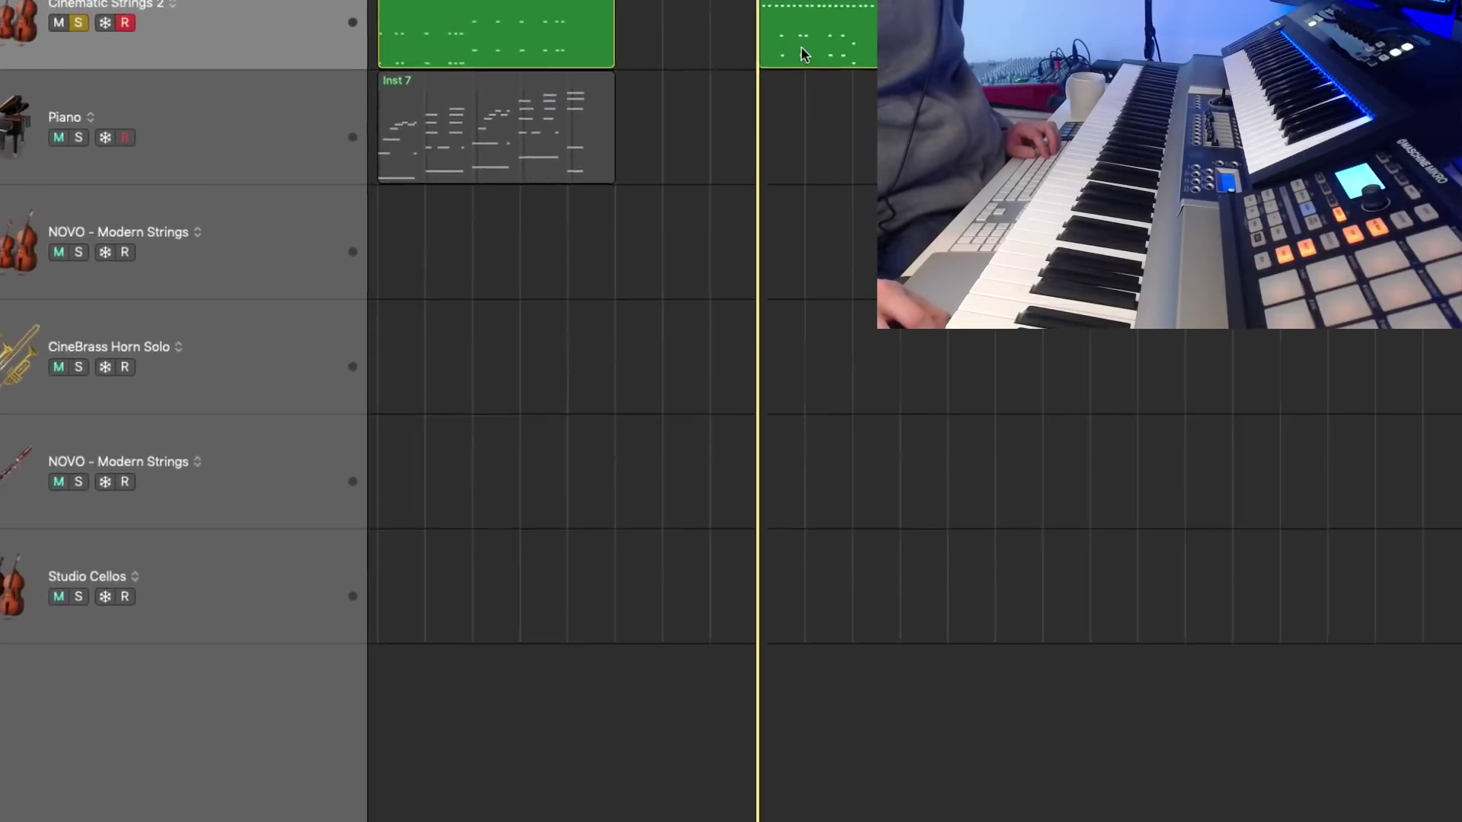
Step: Open the Cinematic Strings 2 region at bar 9 in the Piano Roll, listen to it, and return the playhead to its start
double_click(821, 56)
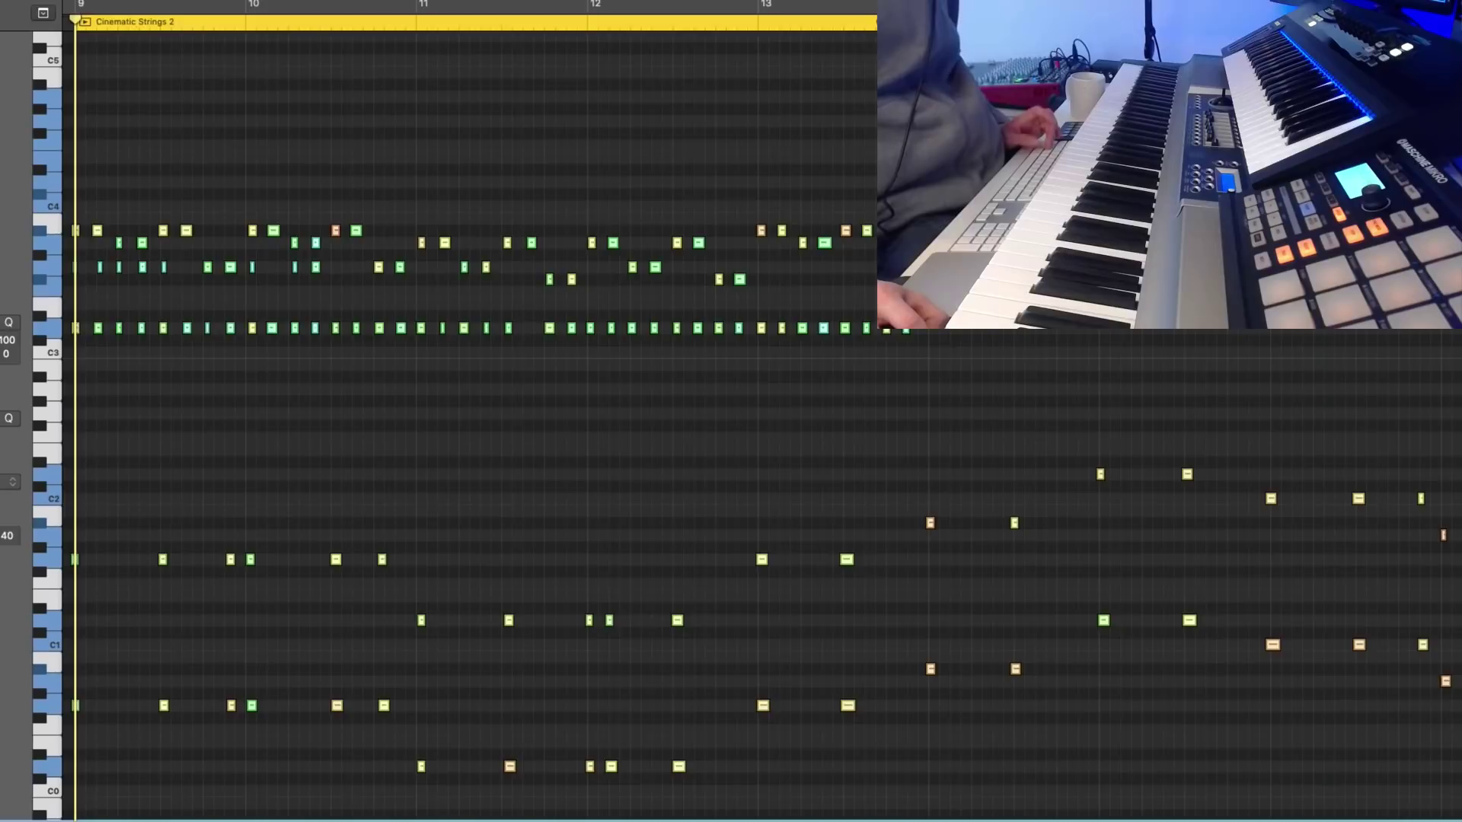
left_click(1077, 409)
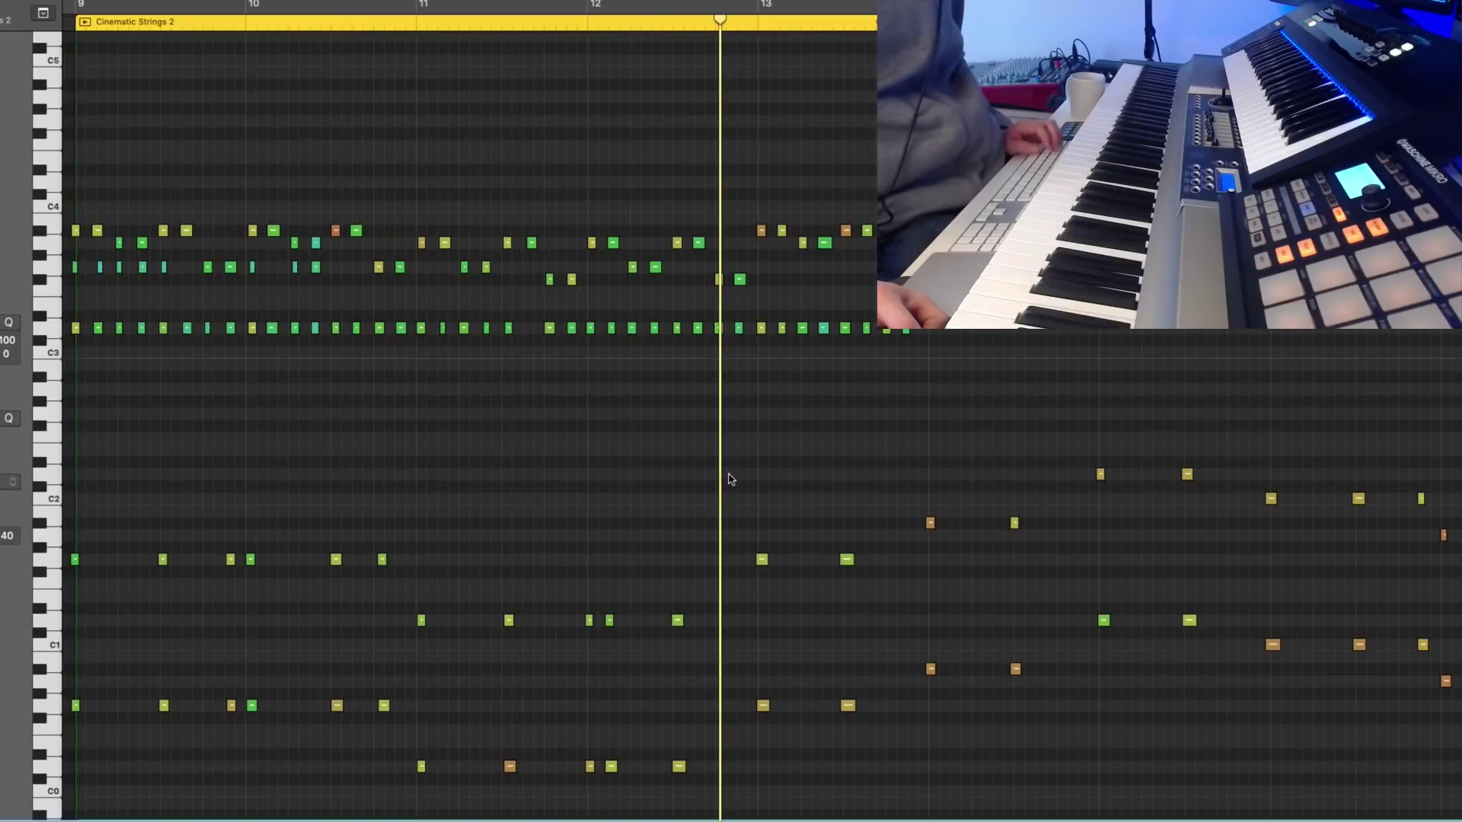
key("Return")
key("shift+period")
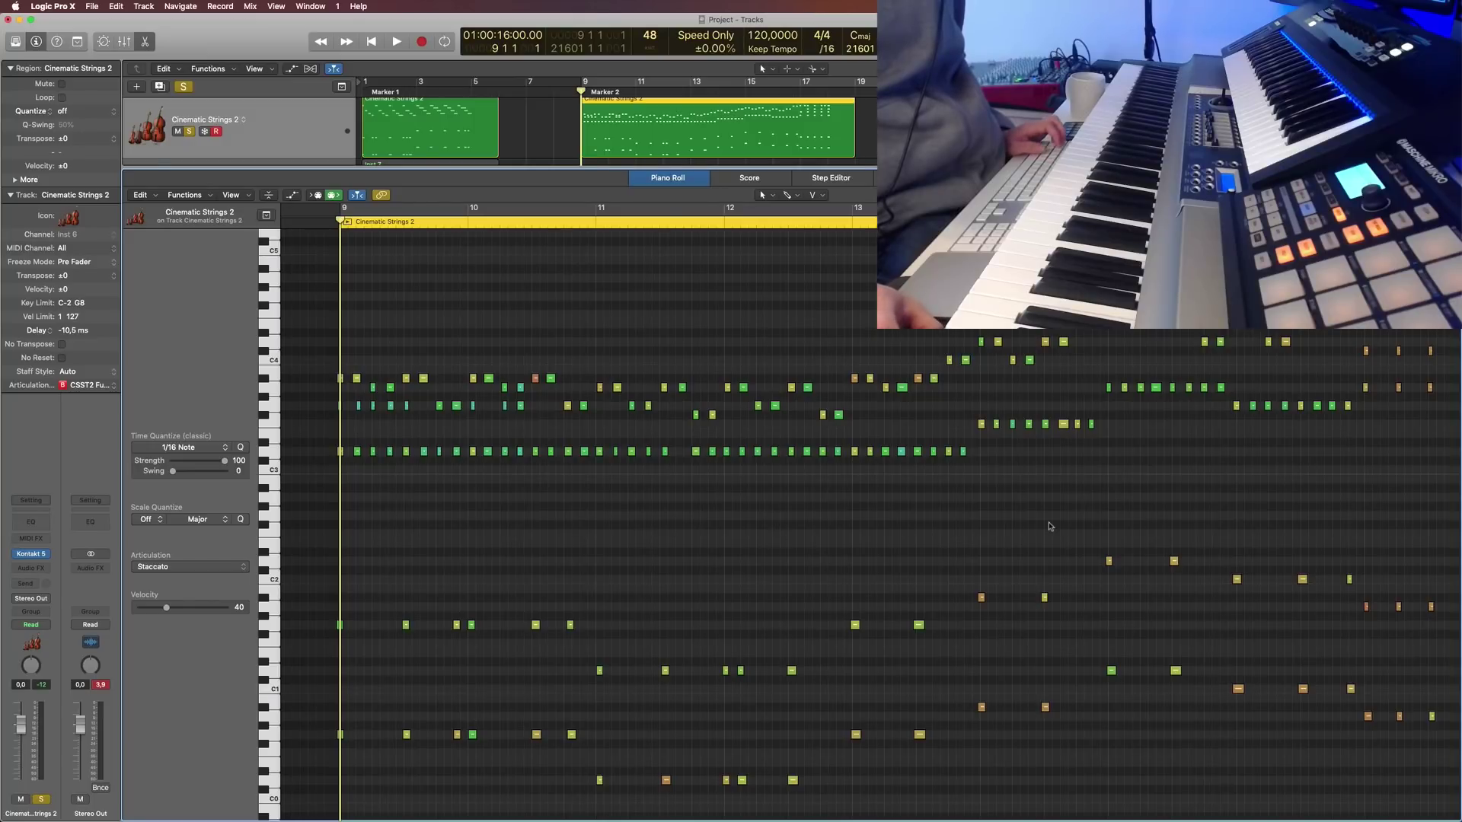
Step: Switch the bar 9 region to Smart Quantize and set the time quantize strength of all its notes to 0
left_click(48, 113)
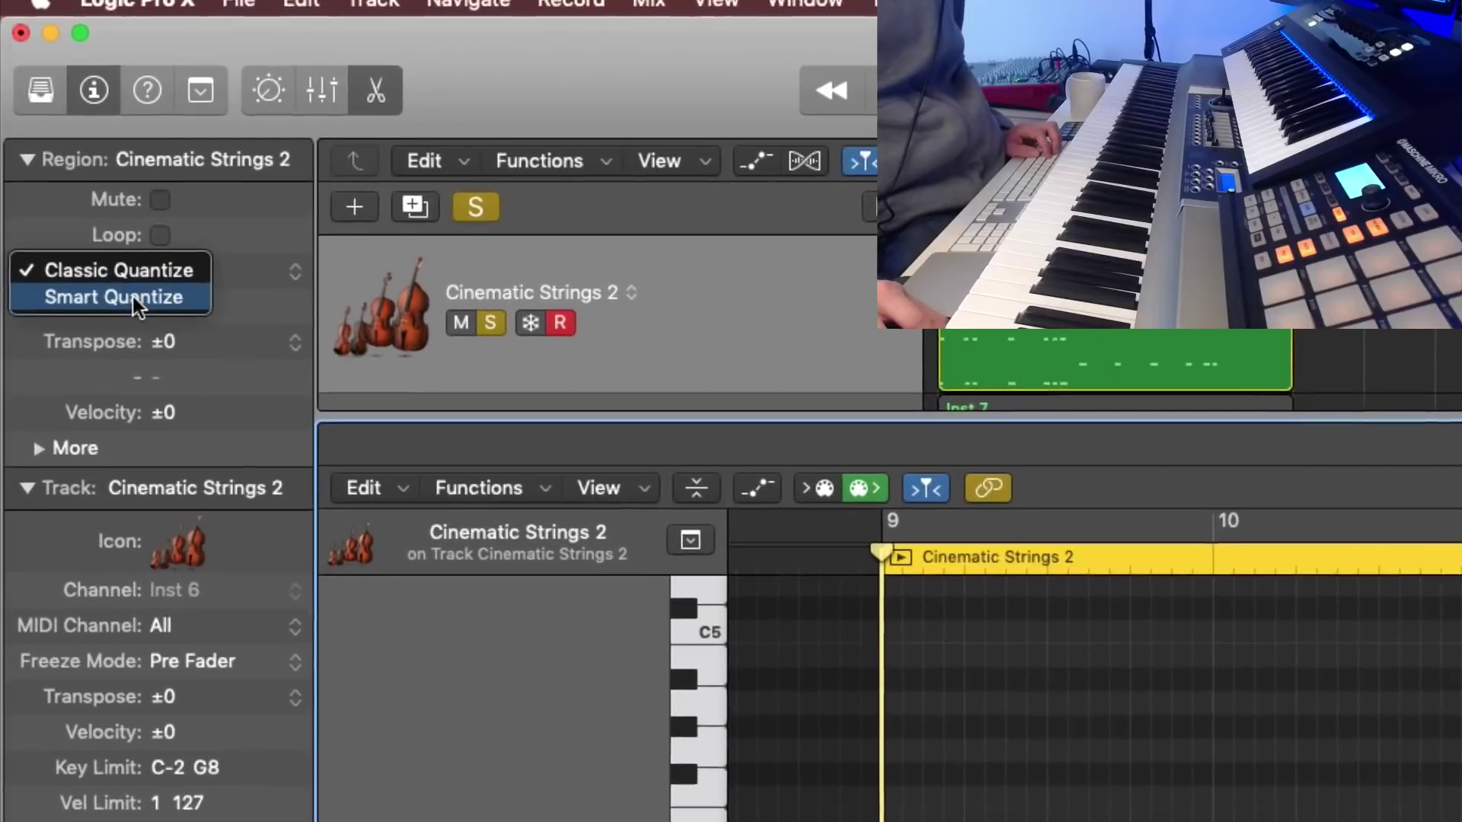
left_click(107, 257)
key("super+a")
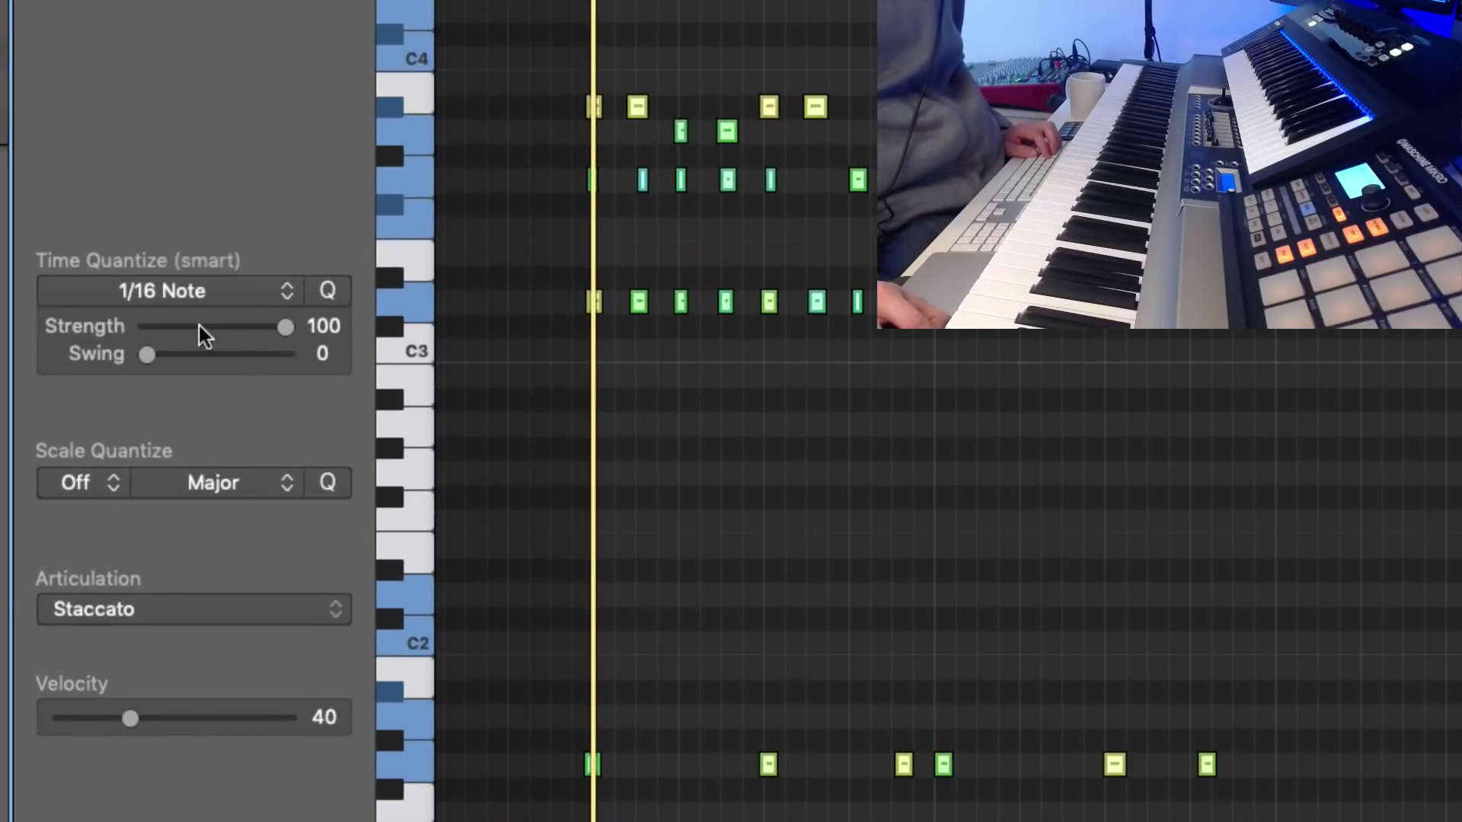
left_click_drag(197, 328, 147, 327)
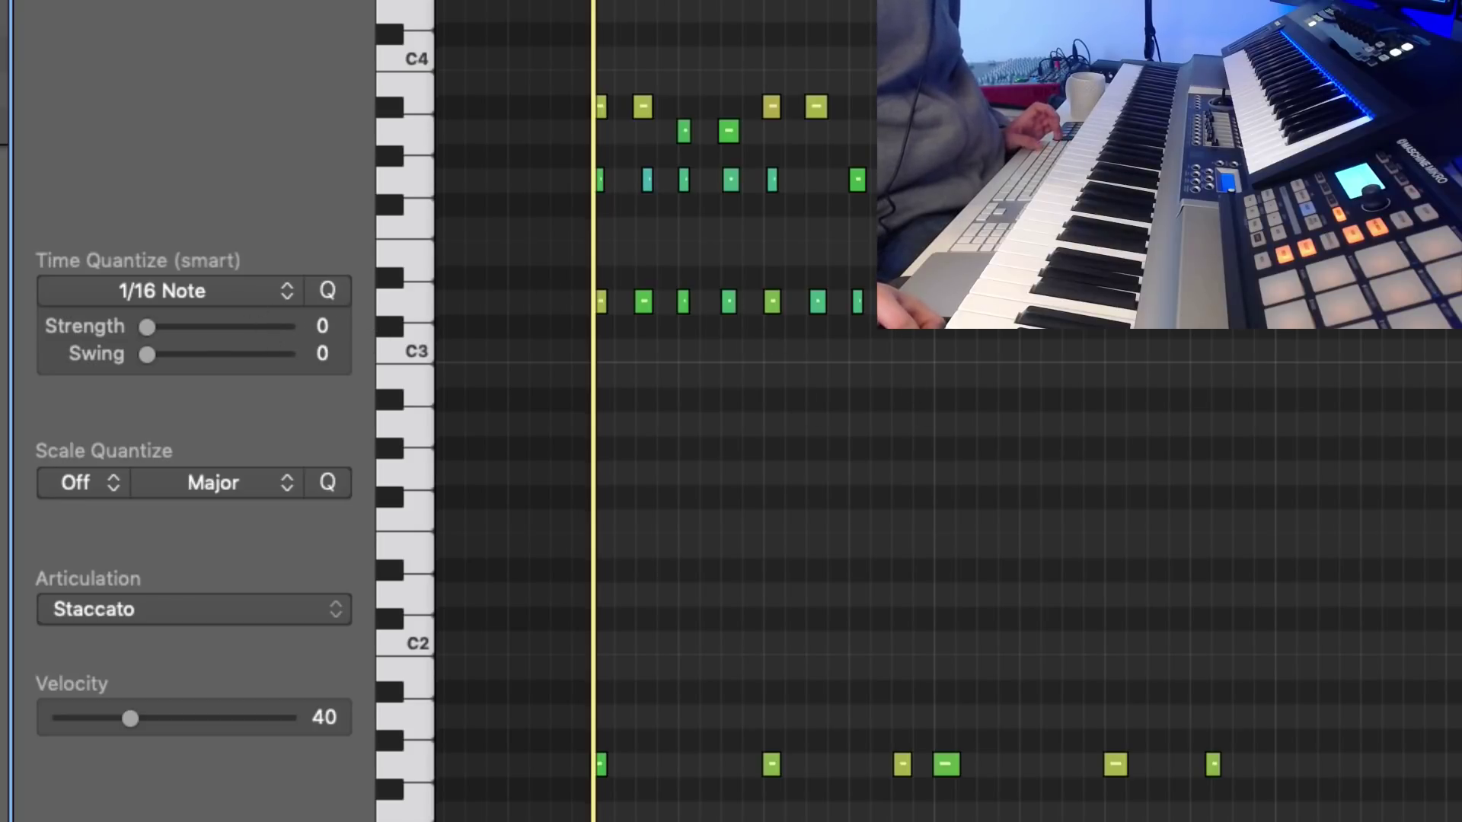
Step: Stretch the notes from 9 through 9 3 with Time Handles so the first chord starts on the bar 9 line
left_click_drag(550, 297, 1166, 297)
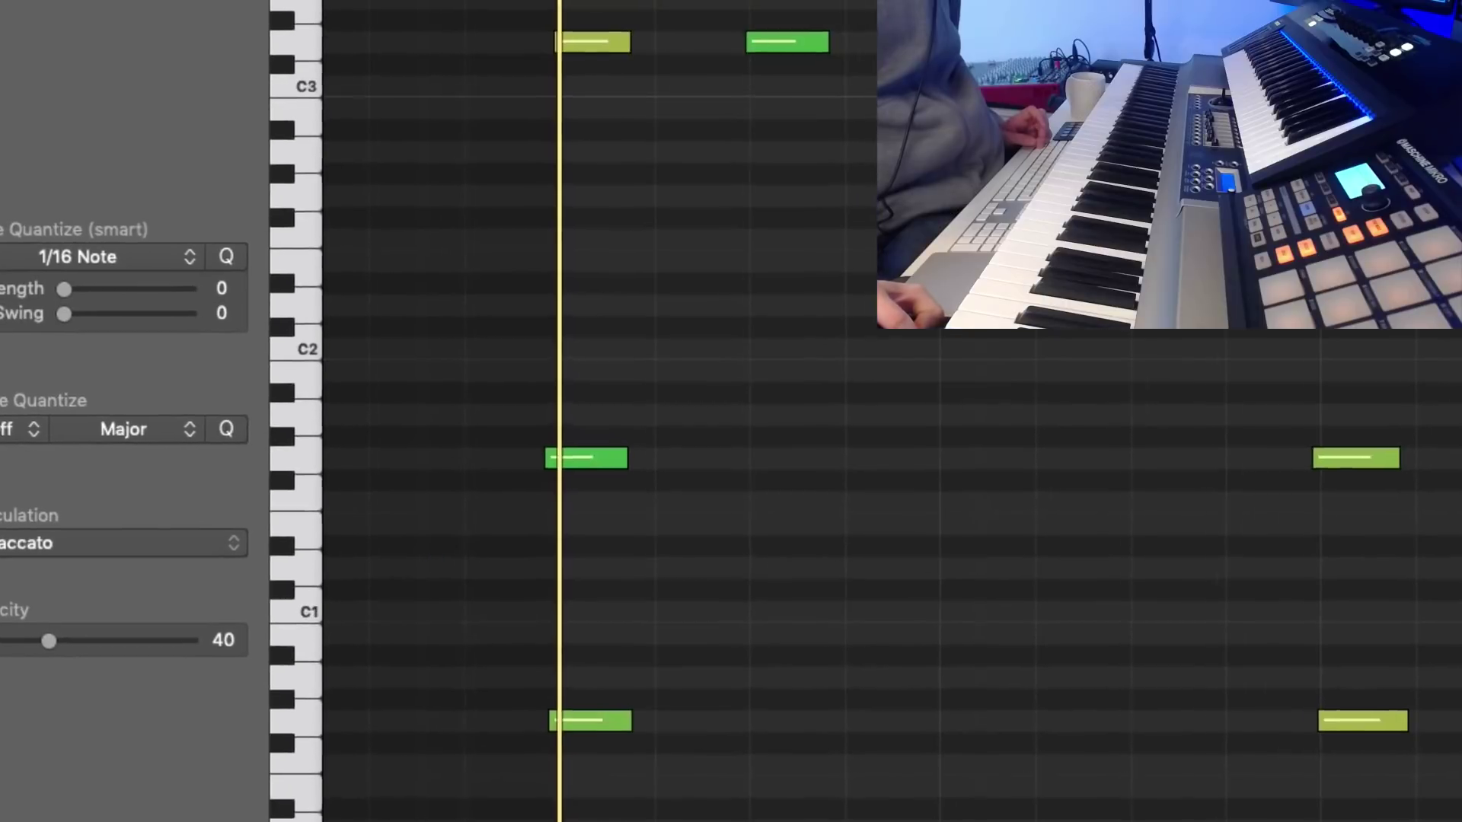
scroll(1117, 291, "up", 5)
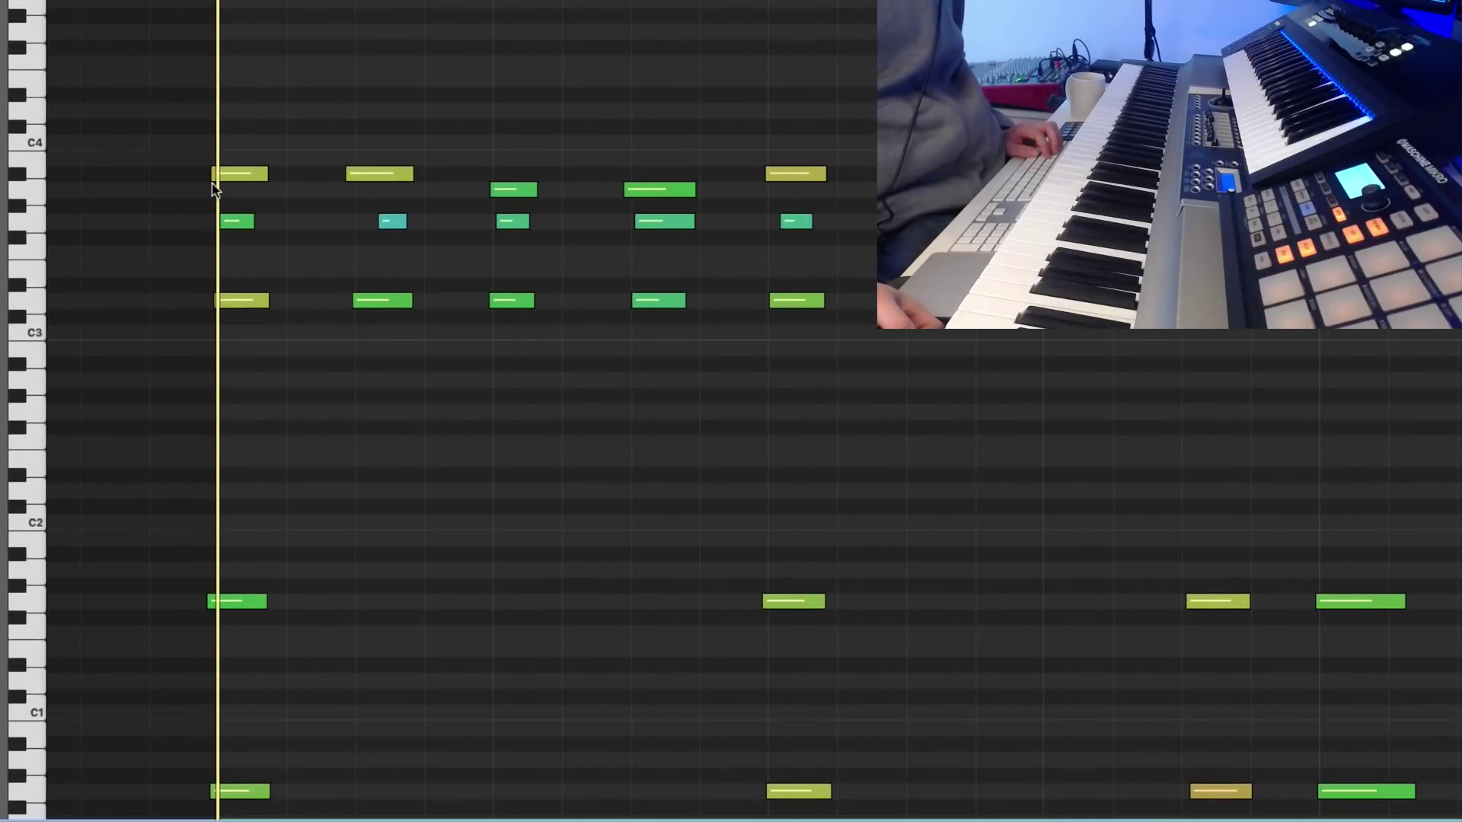
scroll(330, 93, "down", 1)
left_click_drag(205, 71, 907, 749)
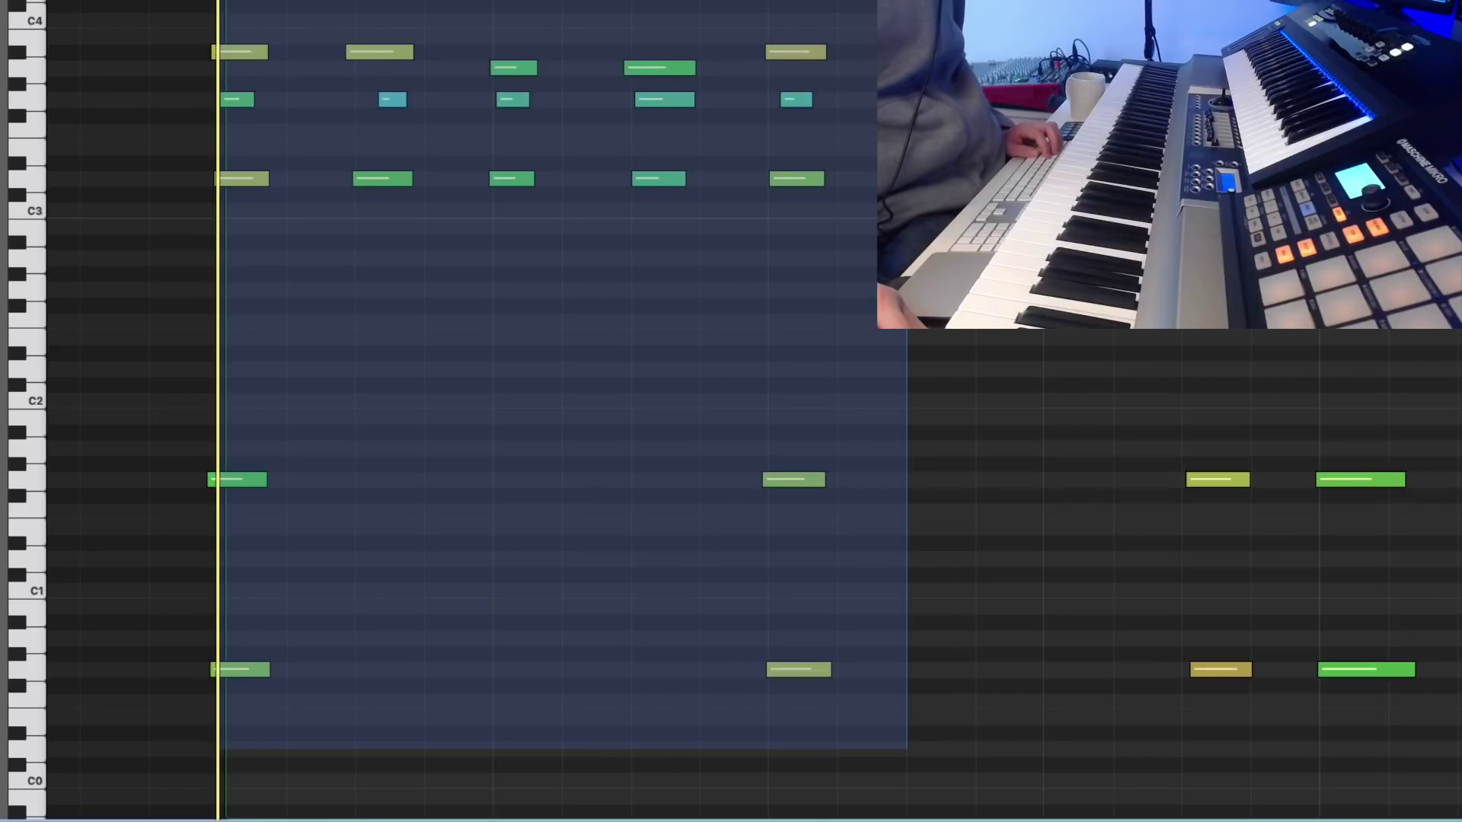
scroll(239, 89, "up", 5)
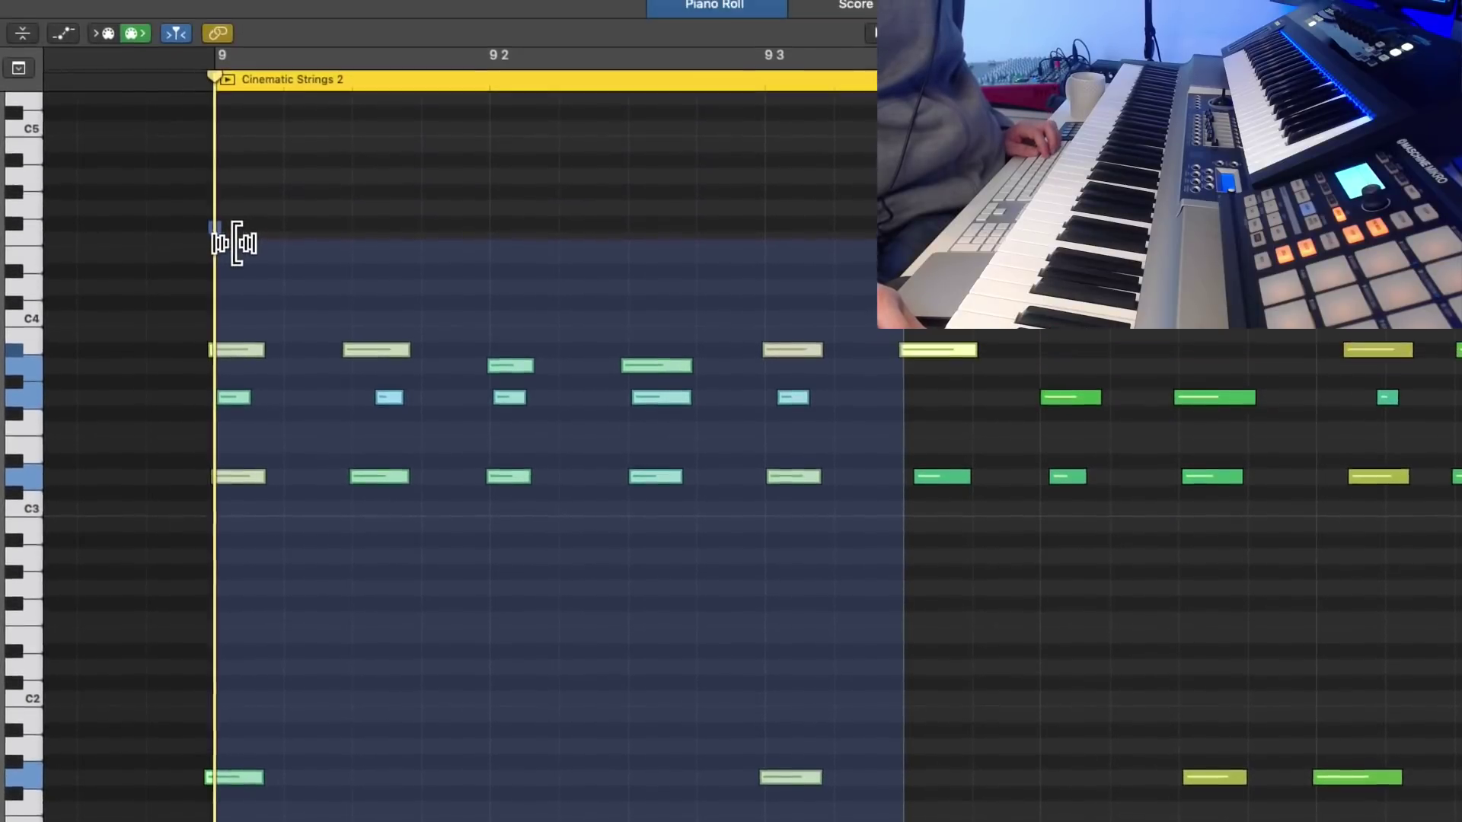
left_click(427, 708)
Step: Select the first G3 note at bar 9 and nudge it five increments earlier
left_click_drag(273, 434, 237, 396)
key("alt+Left")
key("alt+Left")
key("alt+Left")
key("alt+Left")
key("alt+Left")
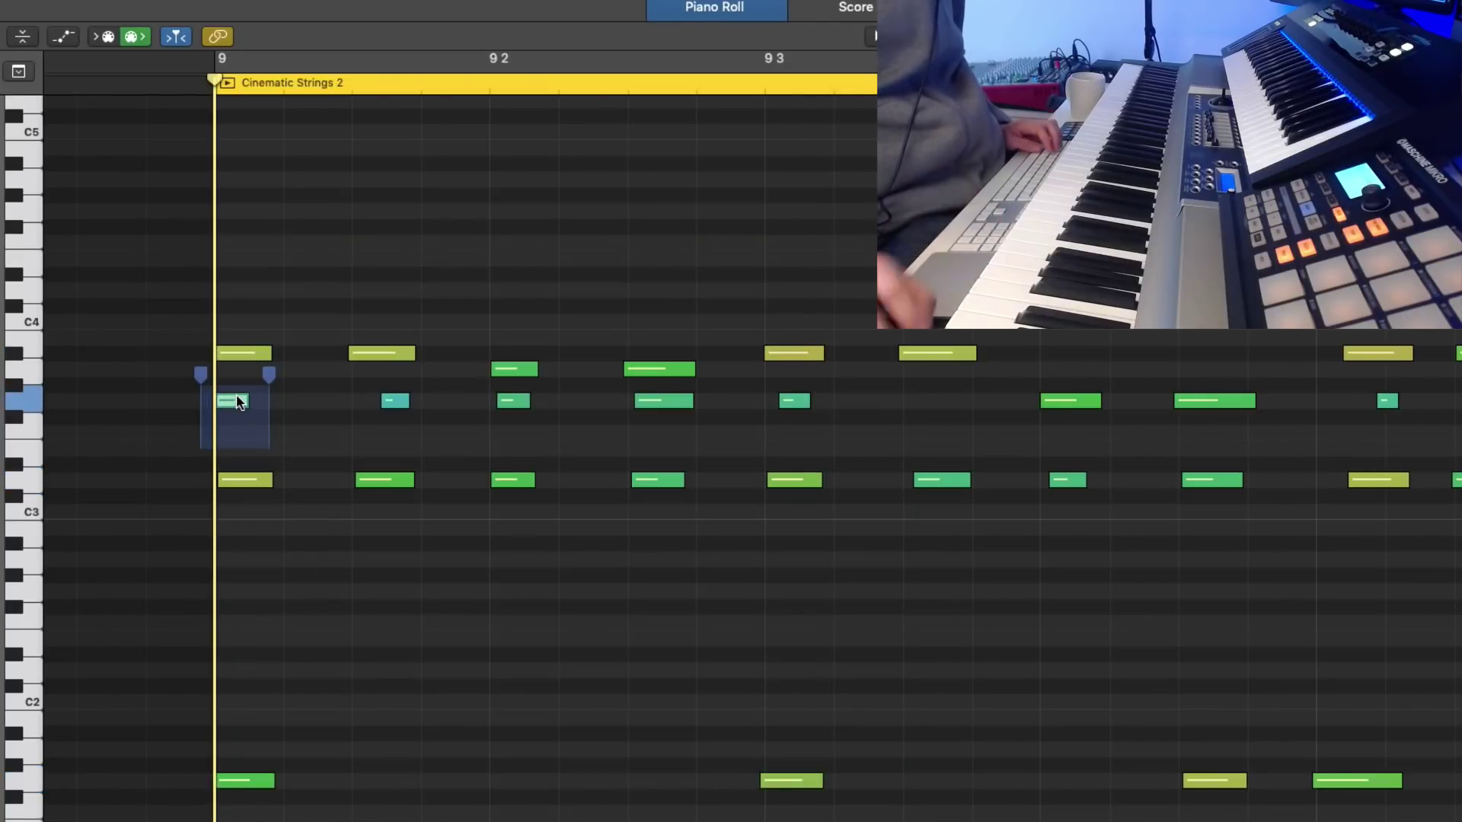
Step: Move the late G3 notes on the offbeat of beat 1, at 9 2 and at 9 3 earlier to align with their chords
left_click_drag(391, 402, 363, 401)
left_click_drag(523, 401, 506, 398)
left_click(790, 402)
left_click_drag(786, 401, 764, 404)
Step: Pull the late notes from bar 10 up to 10 2 earlier by stretching them with Time Handles
scroll(1083, 530, "right", 15)
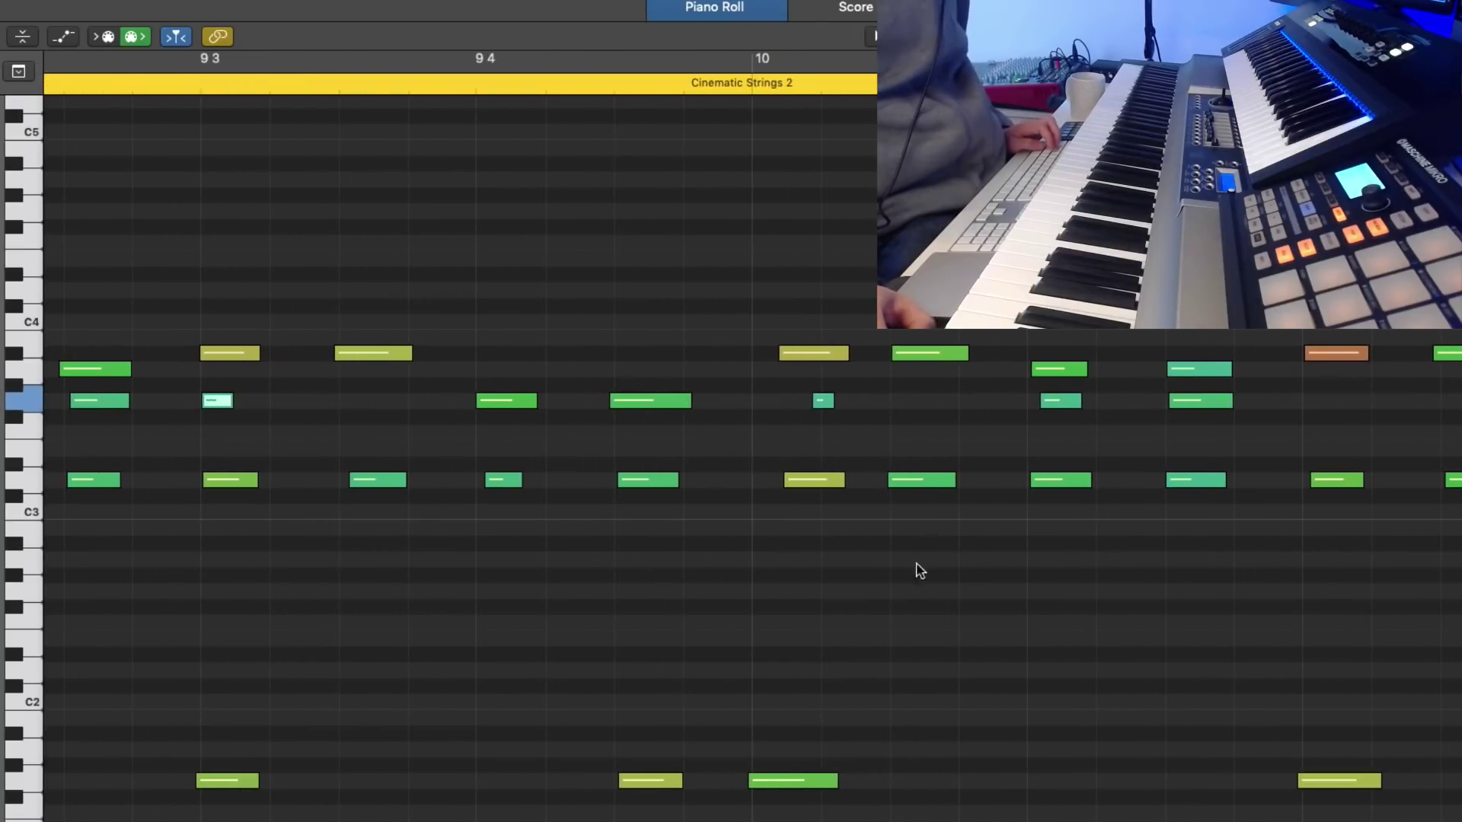
scroll(889, 614, "right", 8)
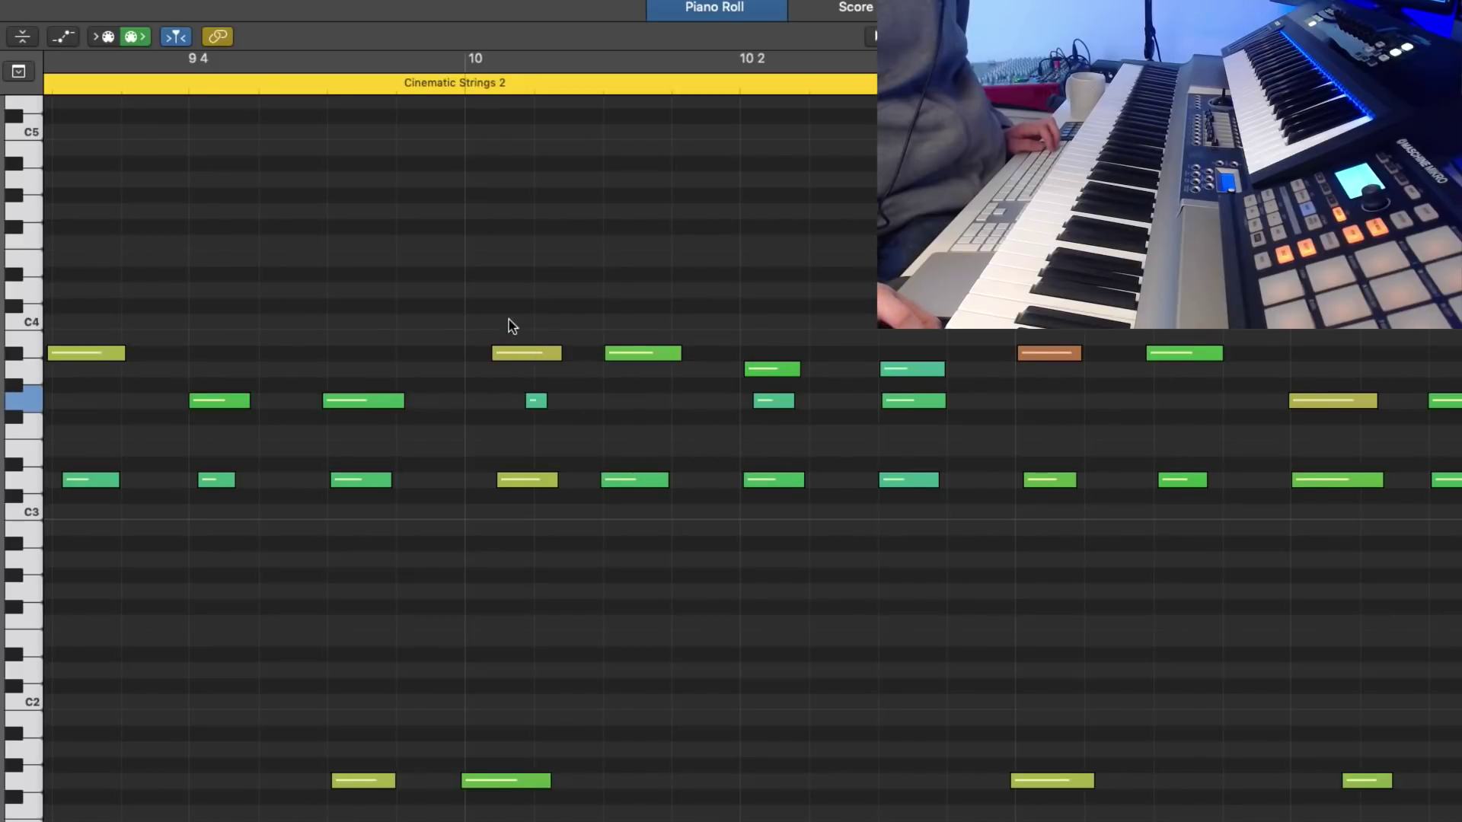
mouse_move(460, 287)
left_mouse_down()
mouse_move(607, 442)
mouse_move(832, 557)
mouse_move(446, 266)
left_mouse_up()
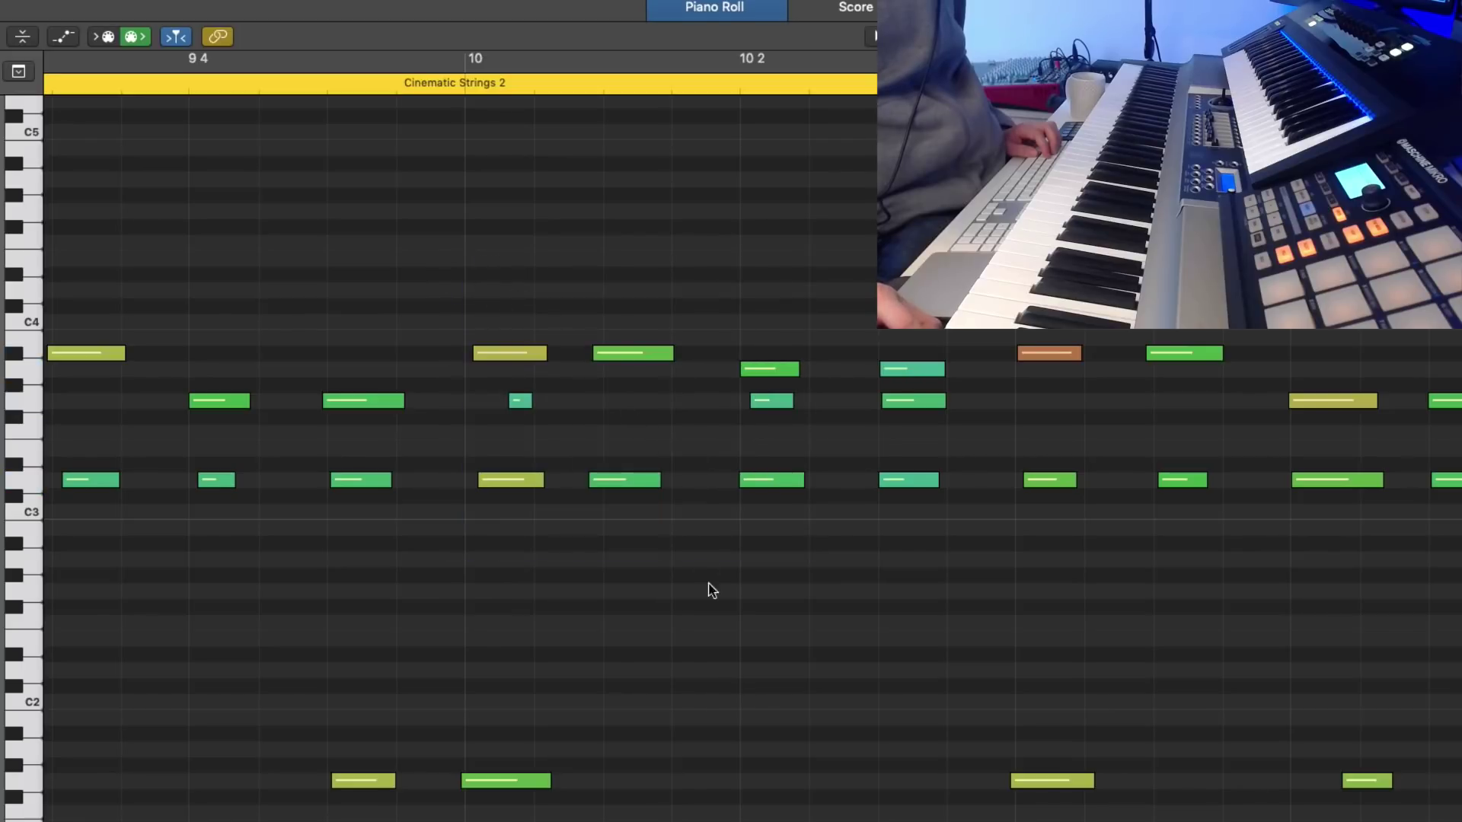
Step: Move the short G3 note at bar 10 earlier to meet its chord, and shift the three-note chord closer to the bar line
left_click_drag(512, 402, 479, 403)
left_click(585, 444)
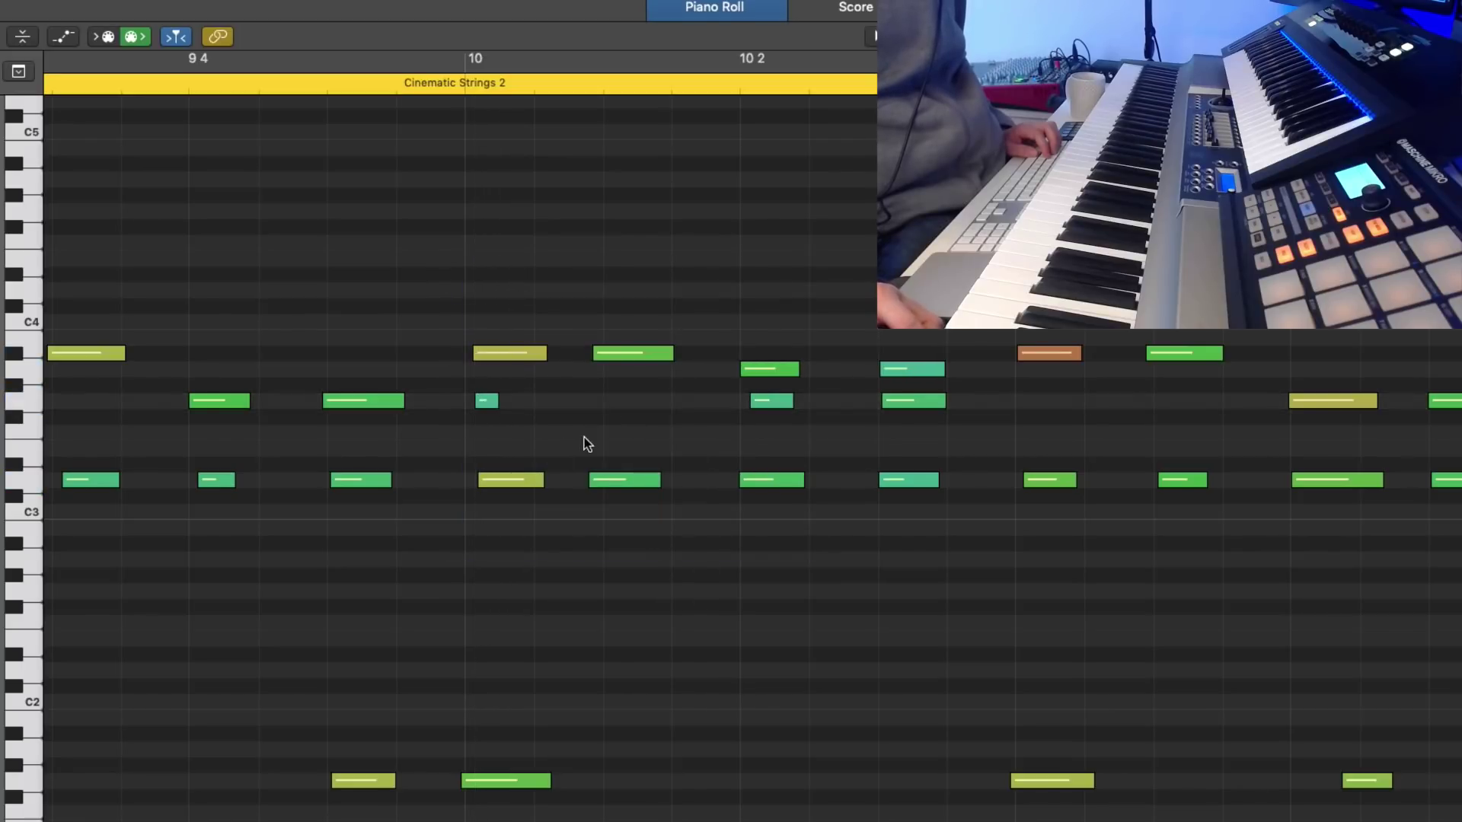
left_click_drag(478, 618, 522, 282)
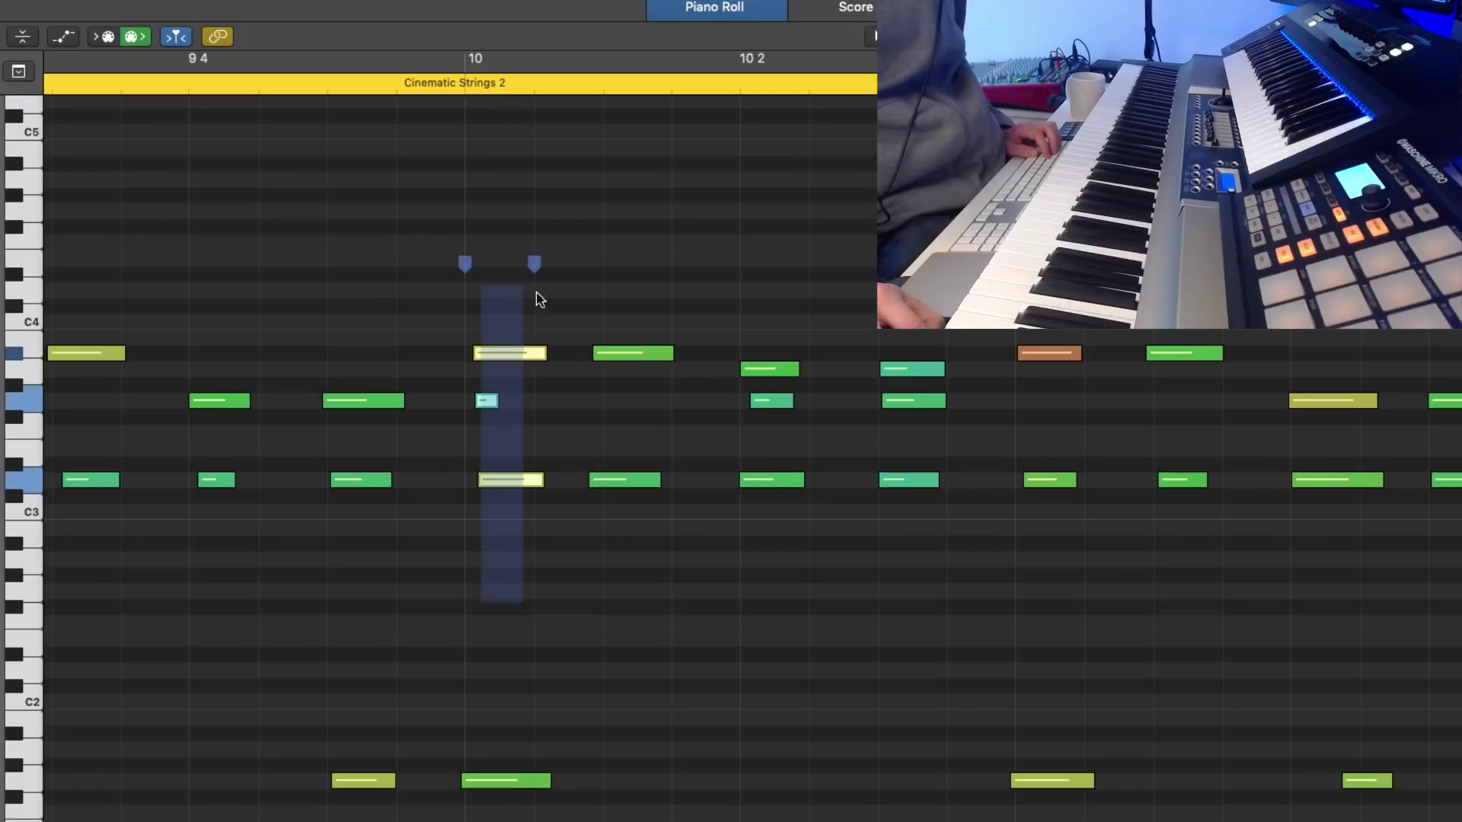
left_click_drag(498, 354, 491, 358)
left_click(737, 682)
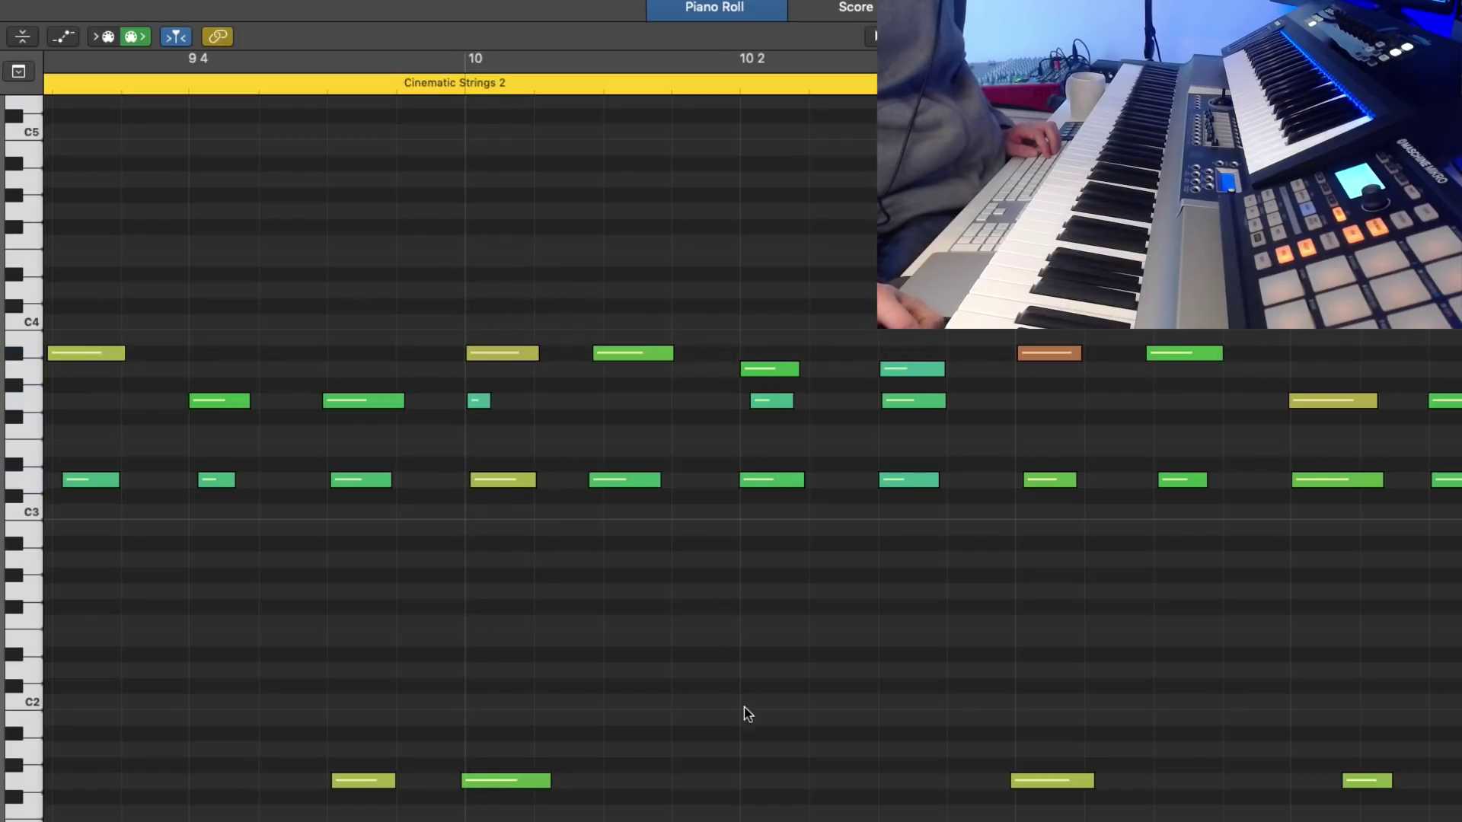
Step: Shift the notes on the offbeat after 10 2 slightly earlier, and check the notes from 10 3 against the grid
scroll(740, 693, "right", 10)
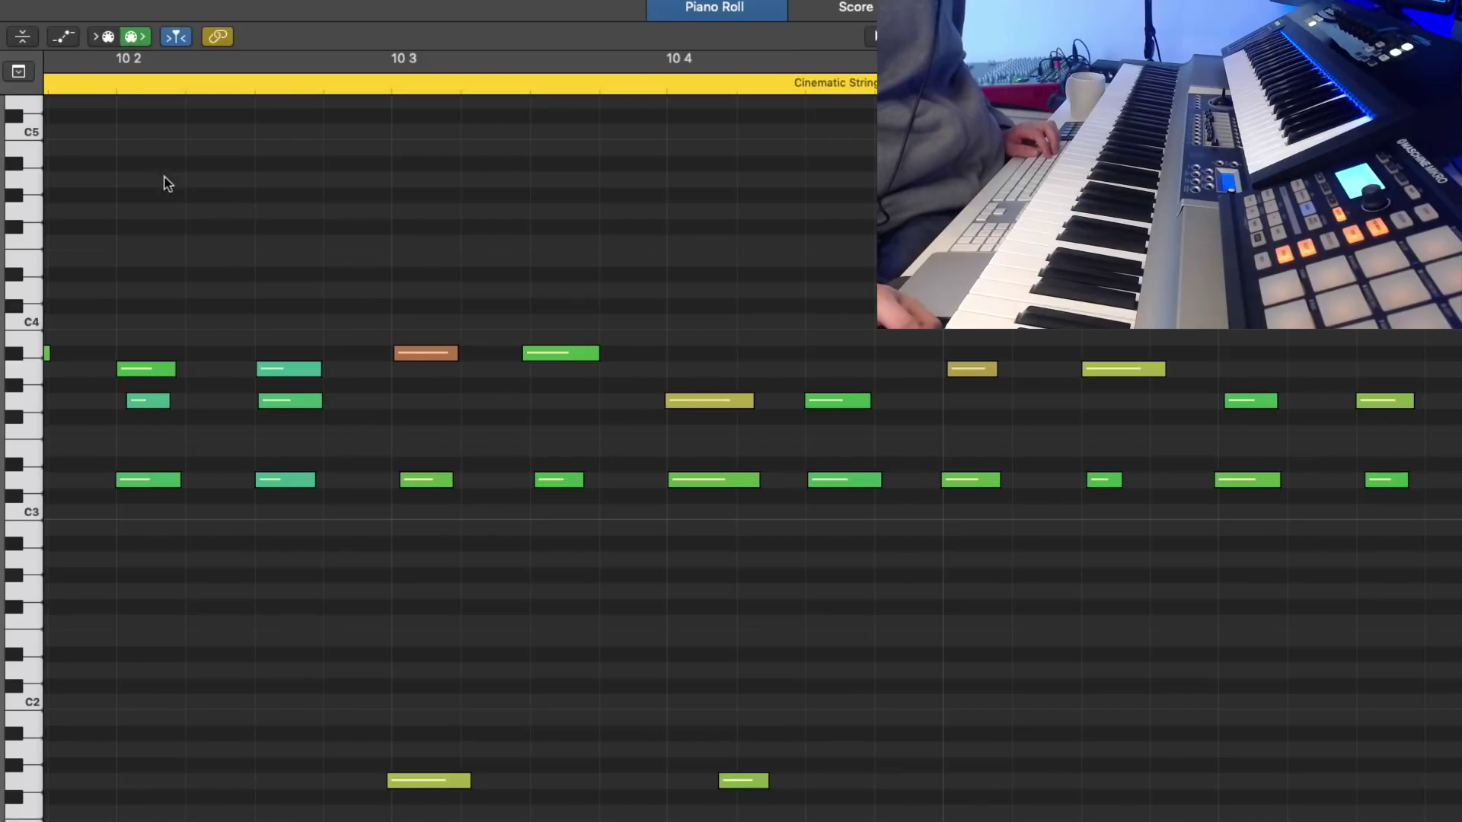
left_click_drag(243, 271, 287, 496)
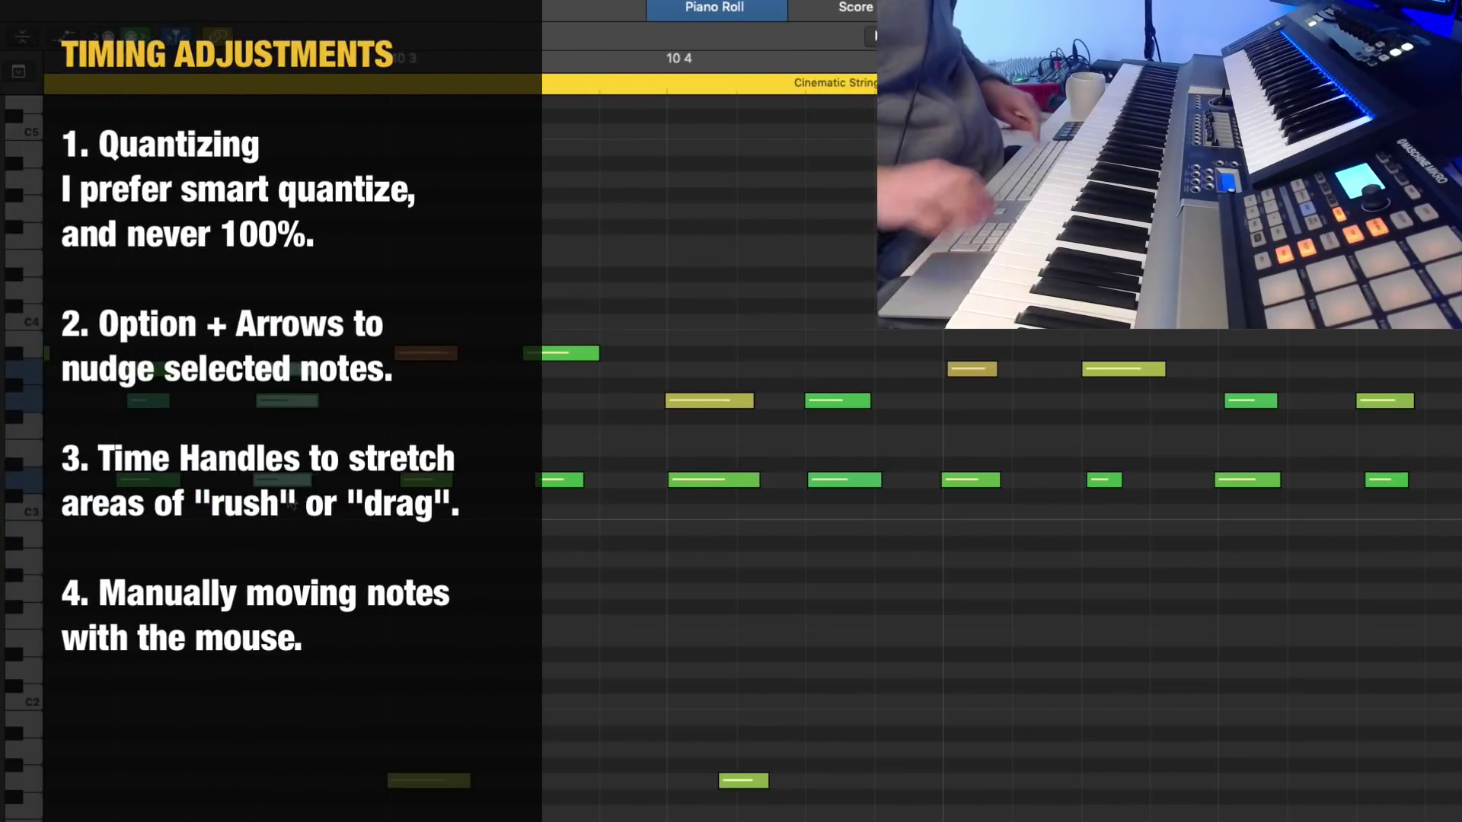
left_click_drag(361, 304, 564, 603)
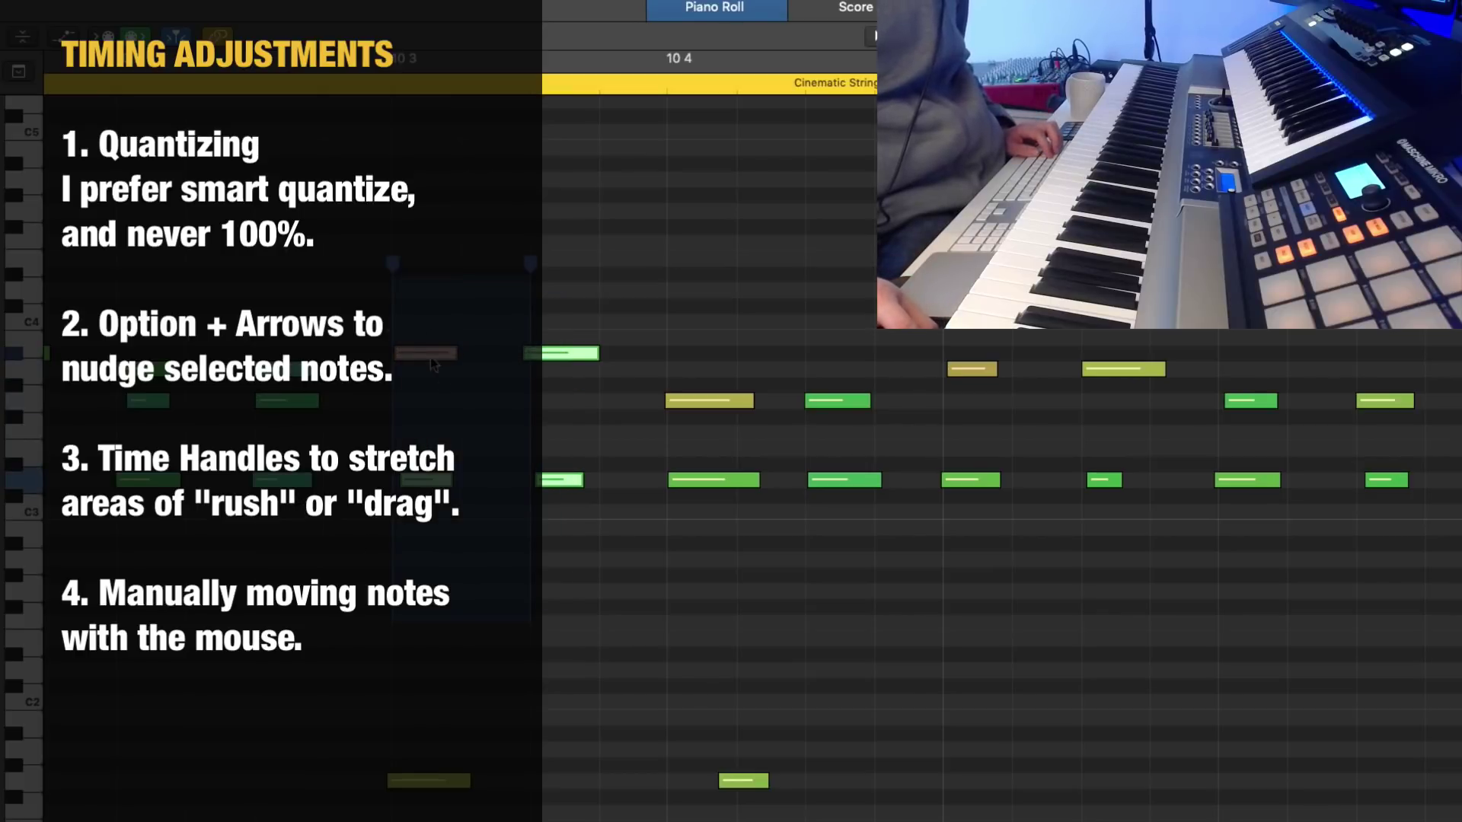
left_click(681, 555)
Step: Move the A#3 note on the offbeat after 10 3 and the bass note after 10 4 slightly later, close to their grid lines
left_click_drag(554, 360, 558, 361)
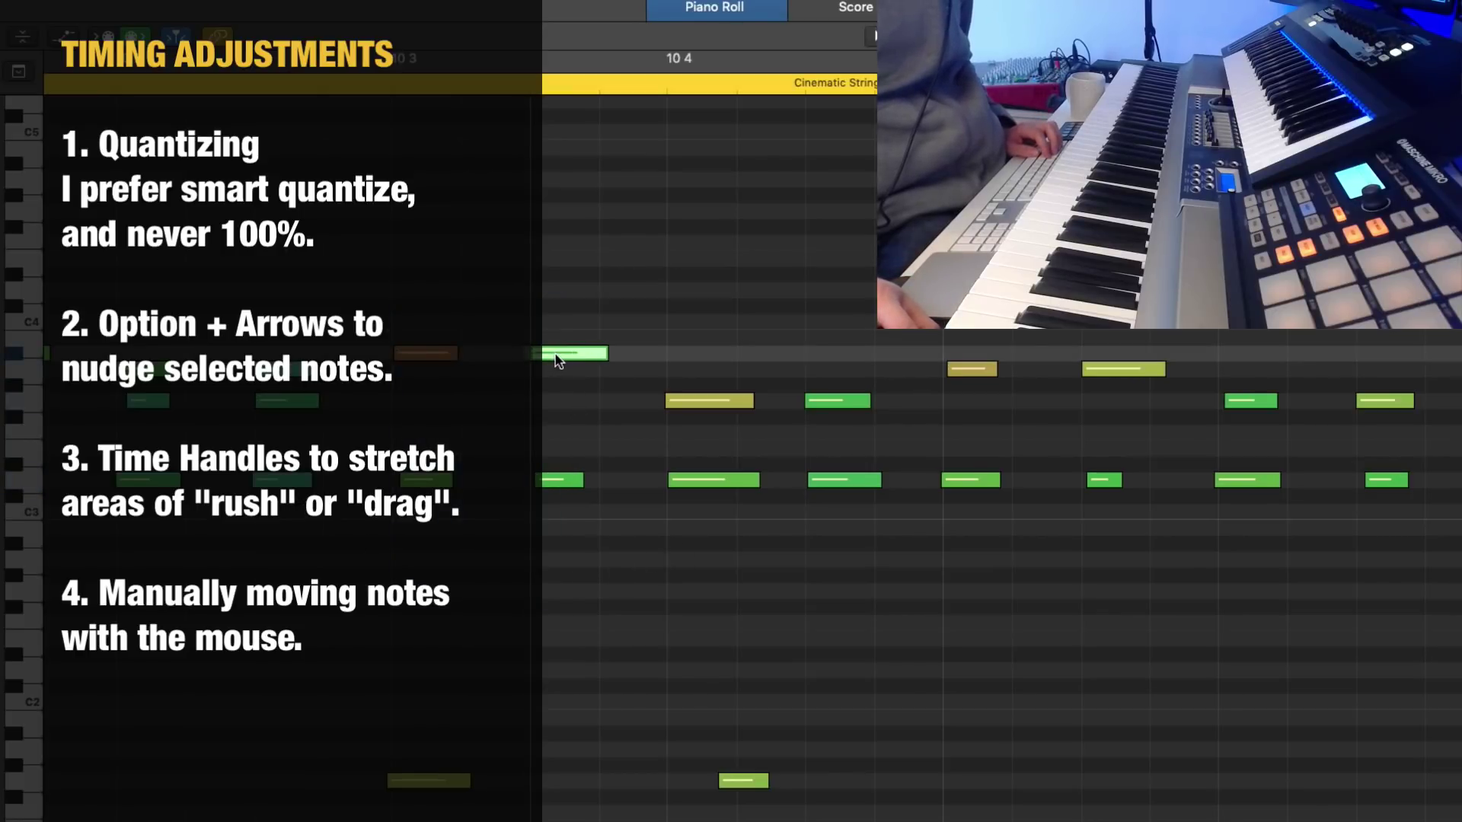
left_click(797, 709)
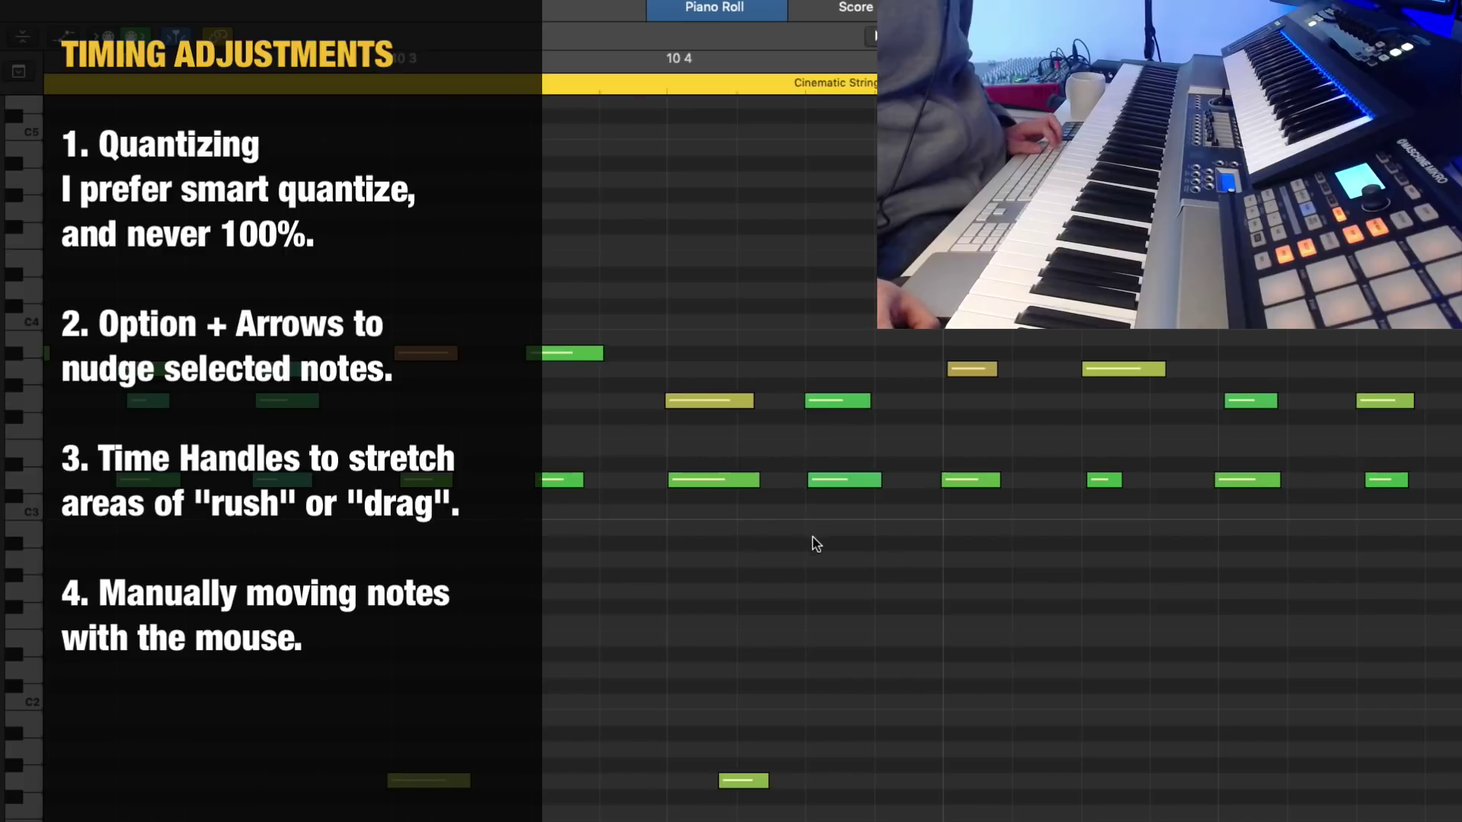
scroll(810, 533, "right", 3)
left_click_drag(678, 785, 671, 761)
Step: Try a Time Handles range over the notes from bar 11 through 11 3, and clear it
scroll(746, 705, "right", 10)
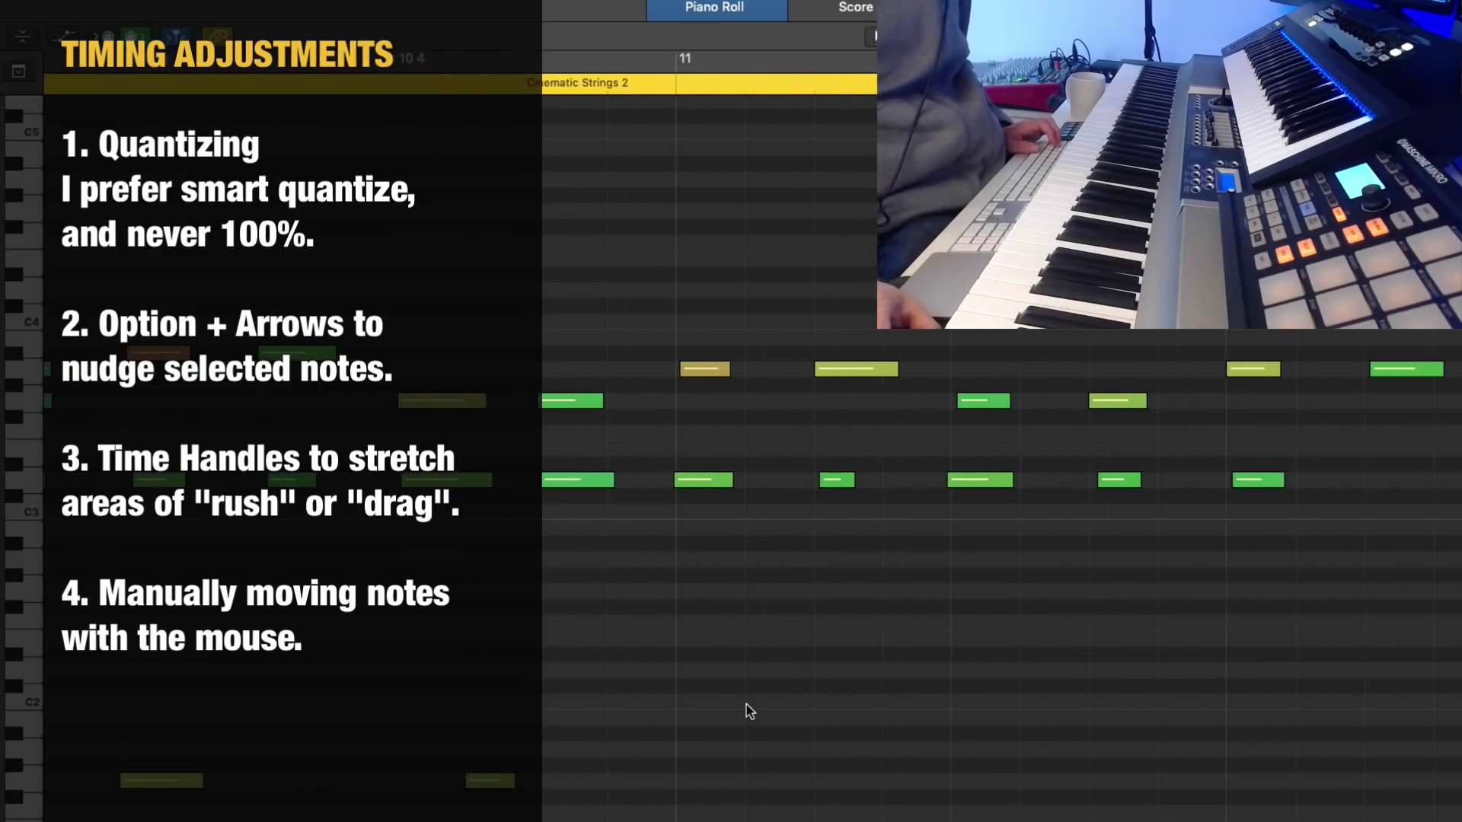
scroll(722, 676, "right", 9)
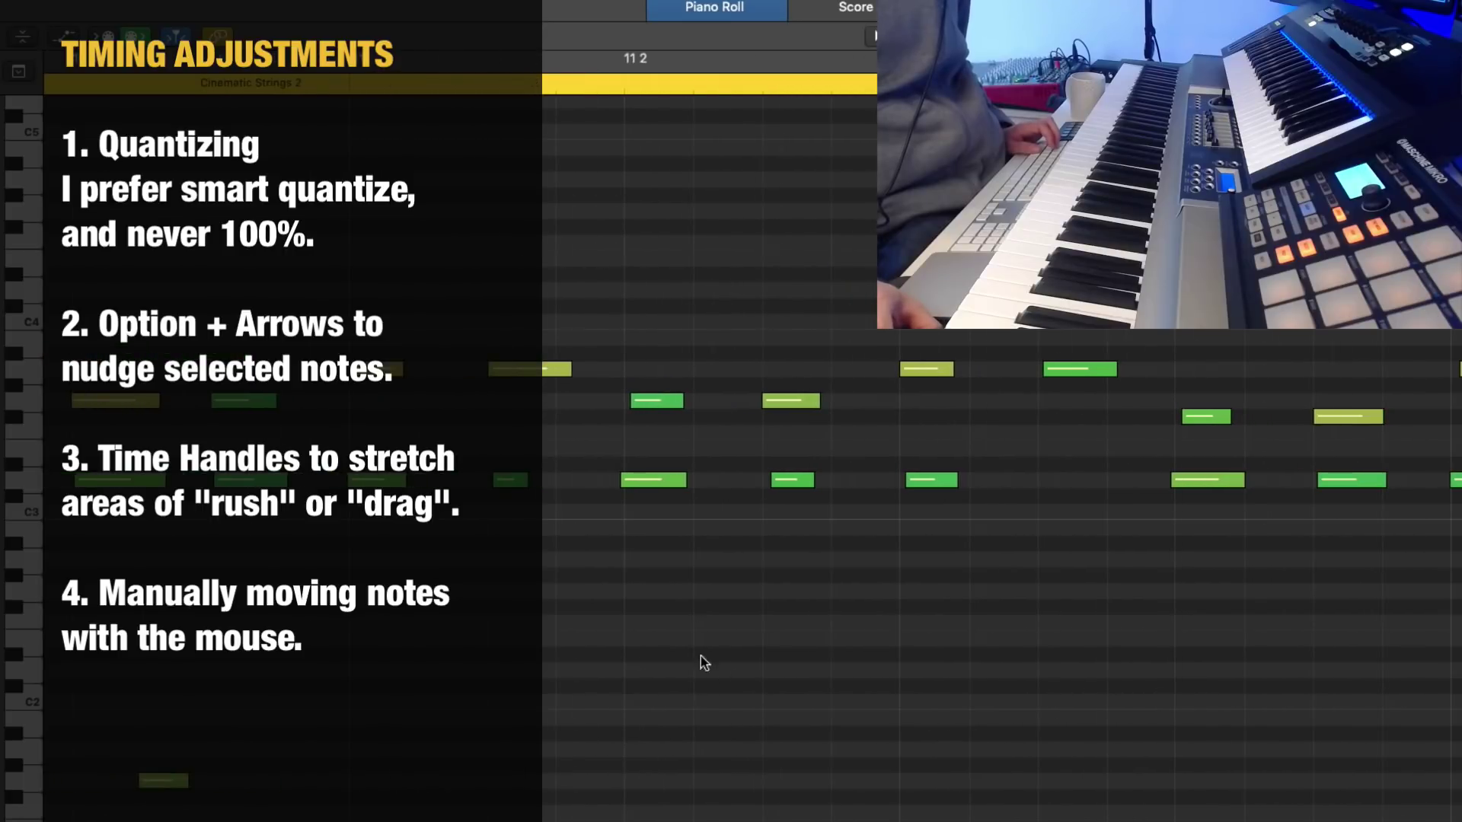
left_click_drag(550, 412, 969, 578)
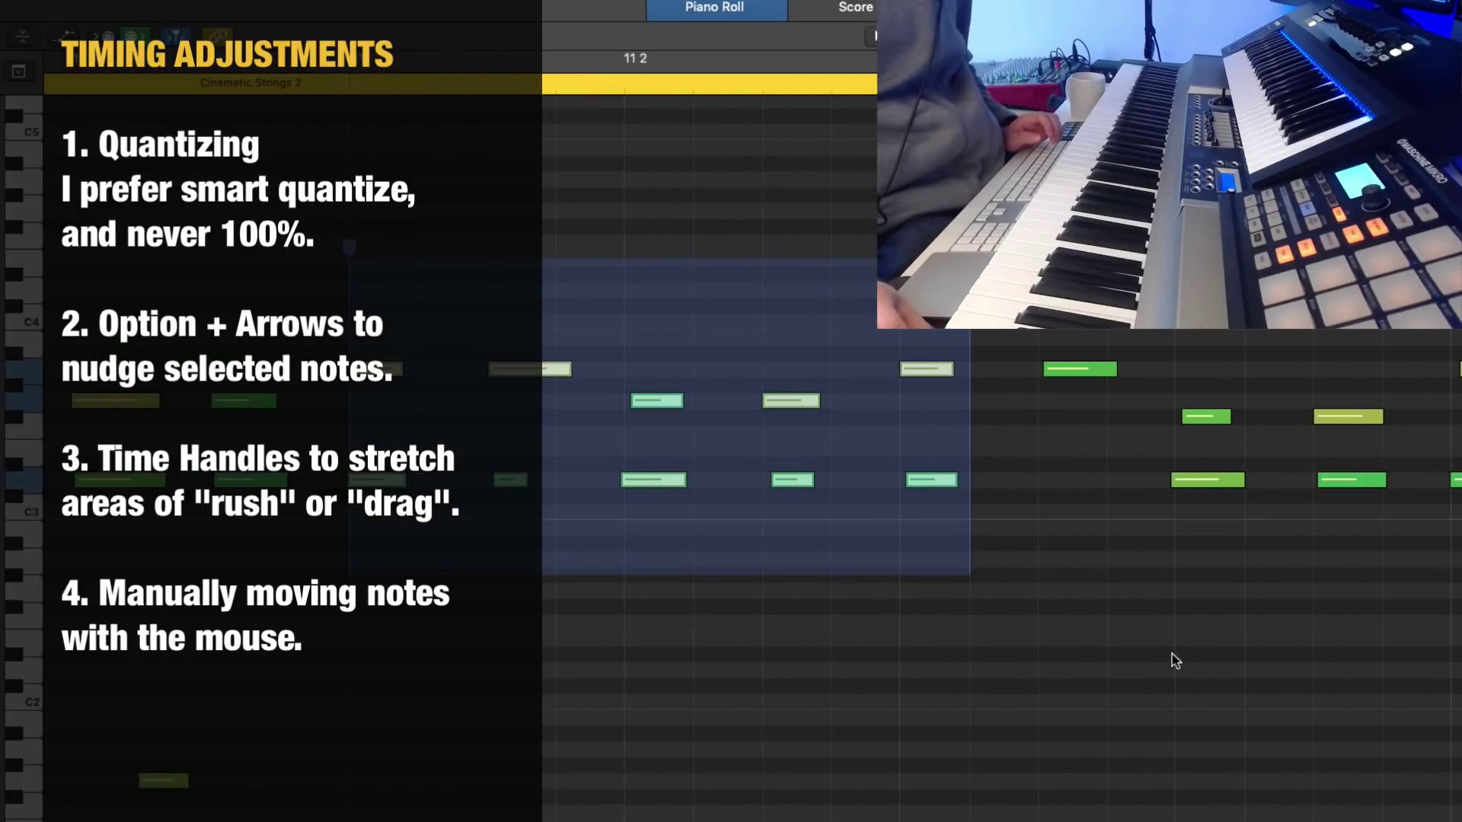
left_click(1219, 640)
scroll(1100, 627, "down", 5)
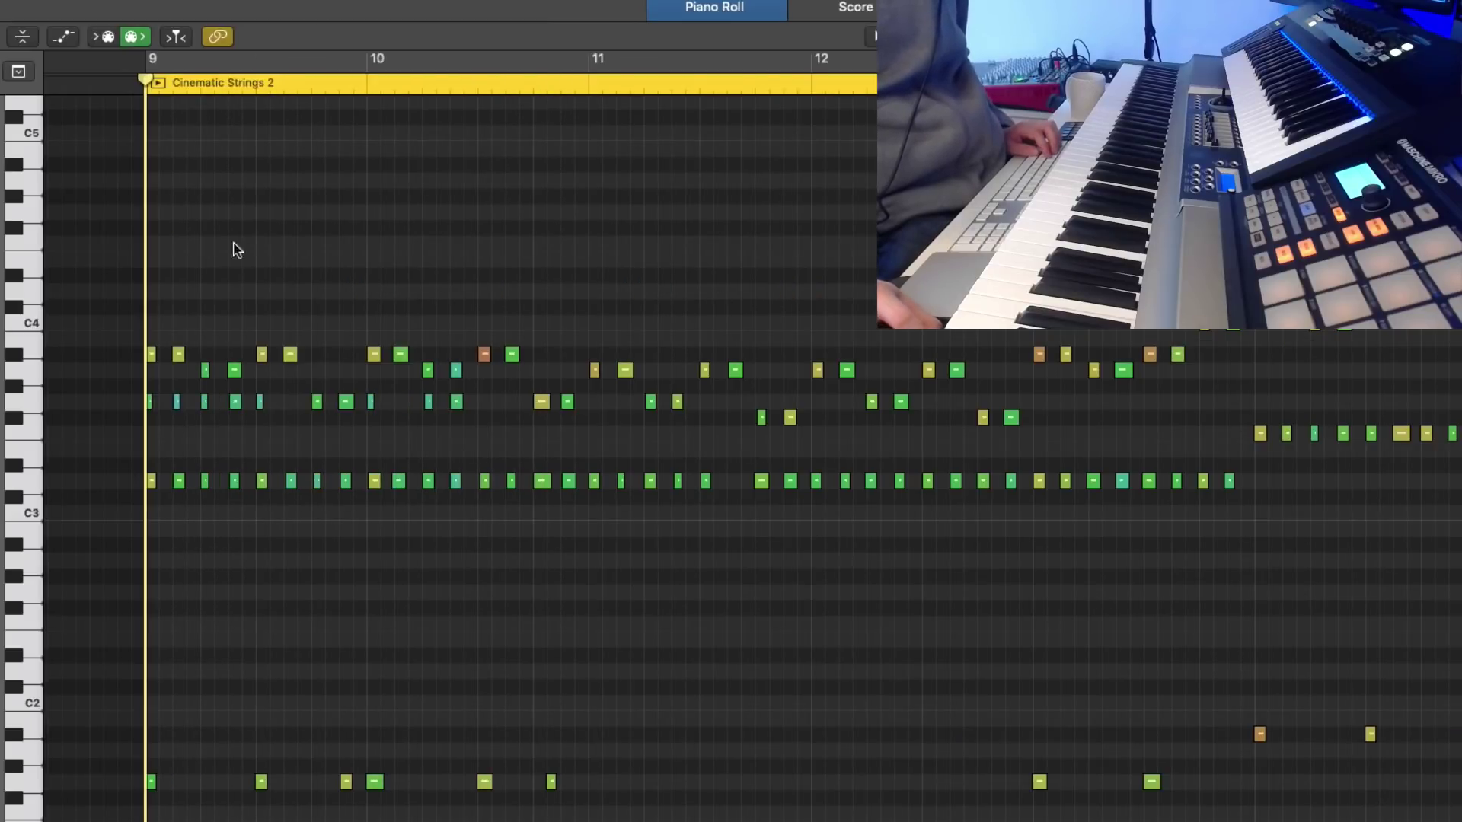
Step: Try shortening the end of a Time Handles range that spans bar 9 into bar 13, and undo it
left_click_drag(135, 218, 1131, 821)
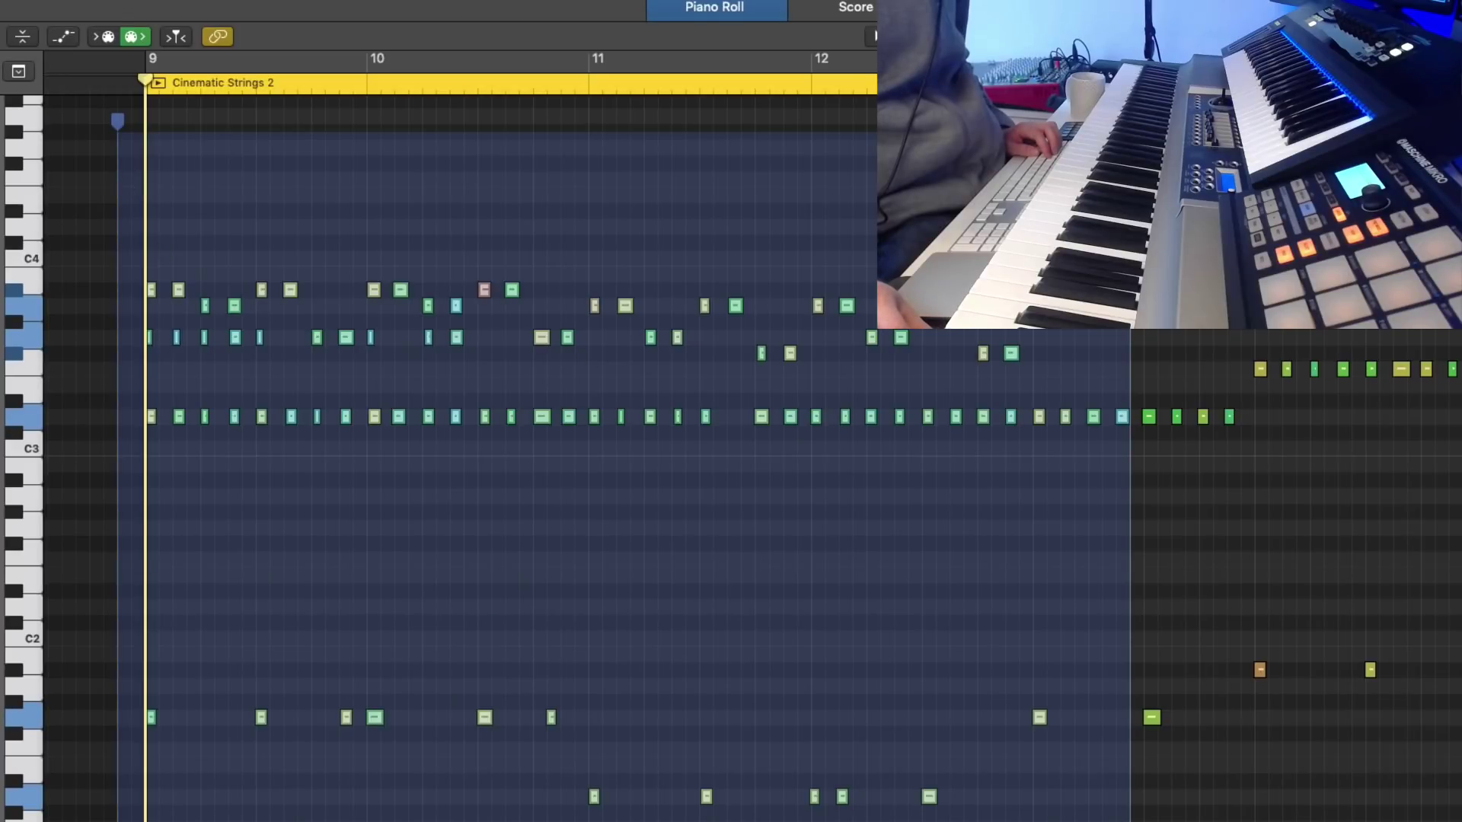
left_click_drag(1131, 122, 1117, 122)
key("super+z")
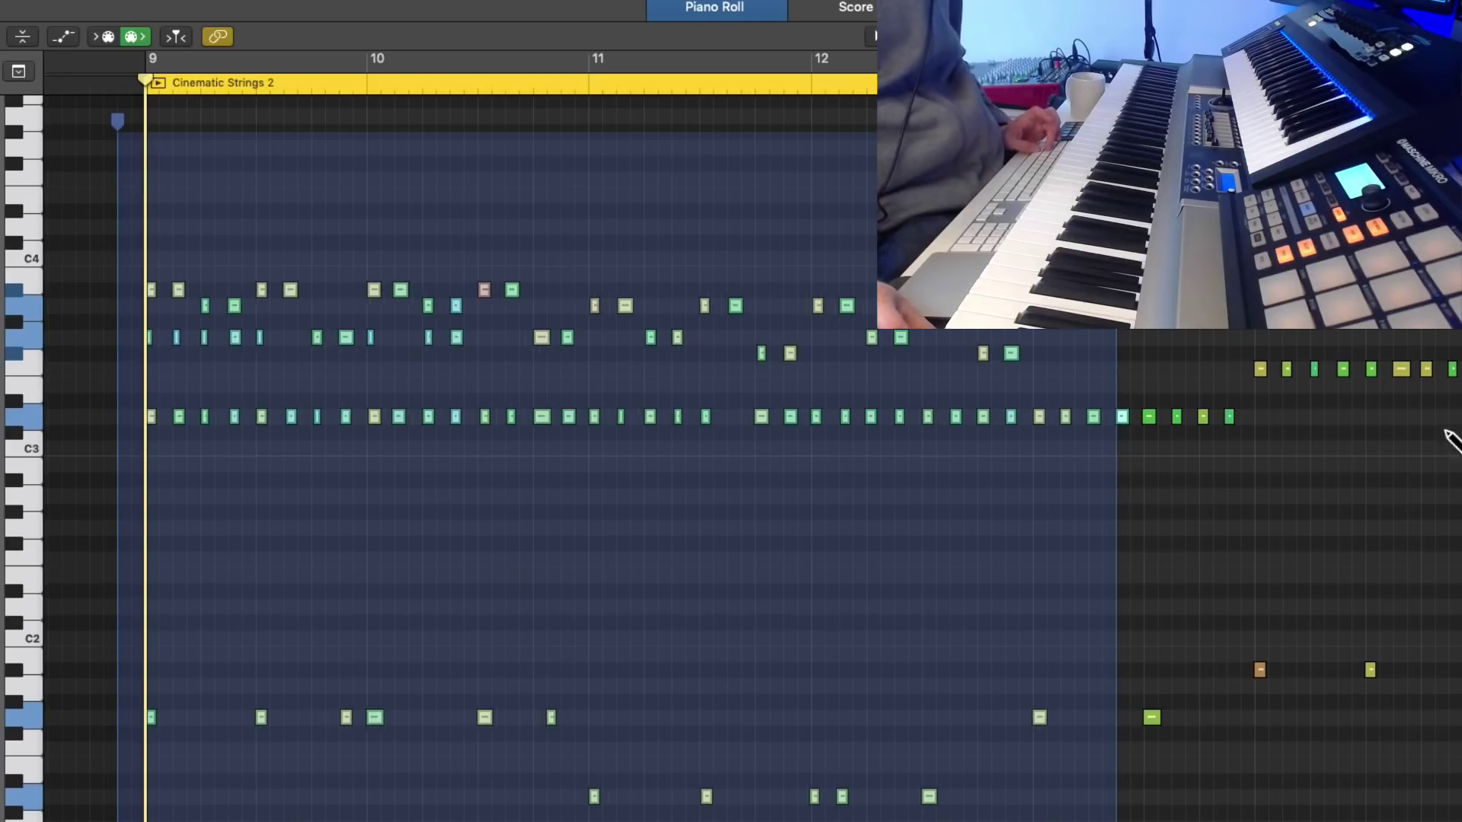
key("super+z")
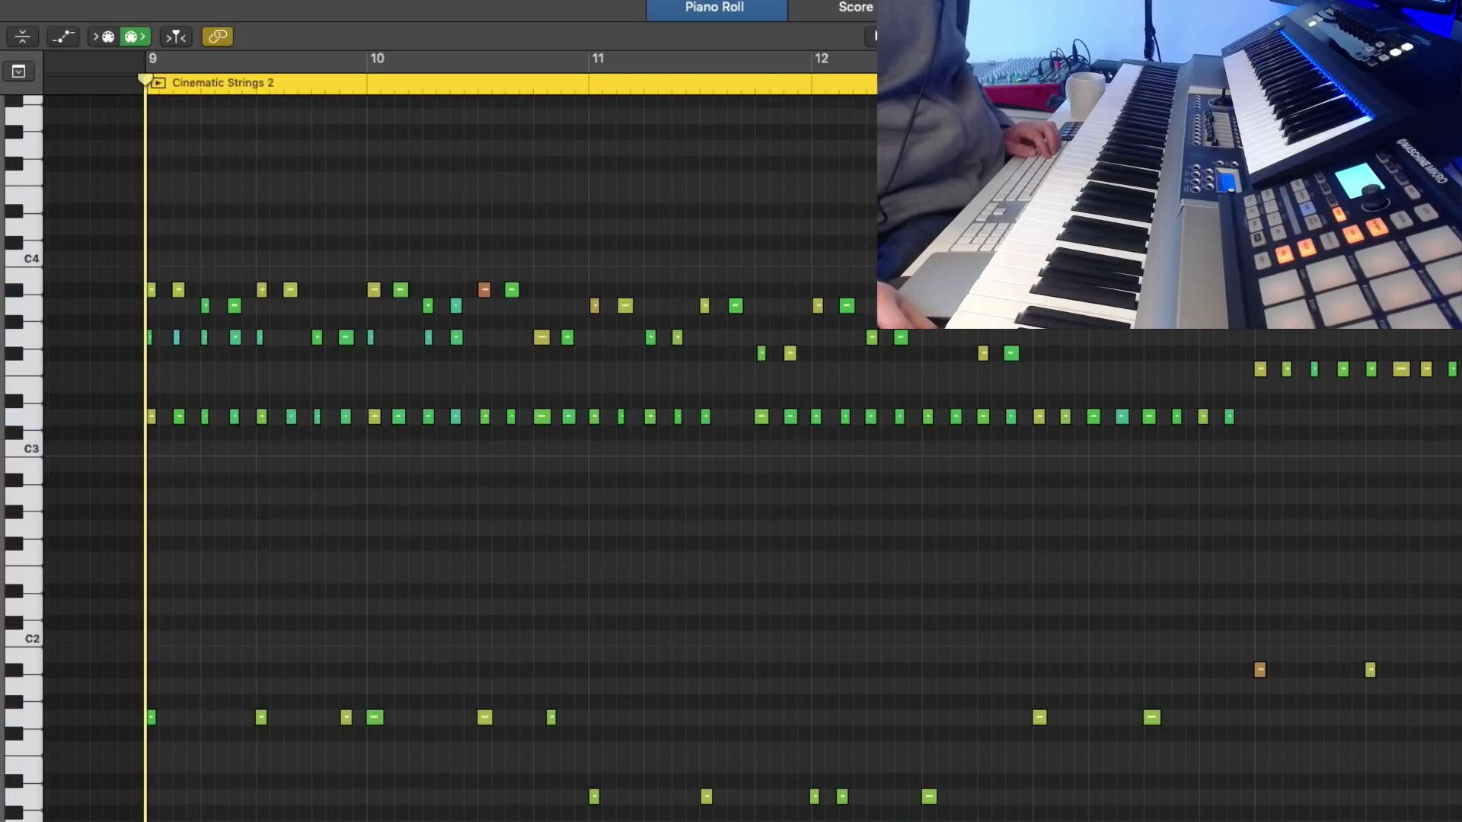
Step: Close the Piano Roll, select the Inst 7 region, and solo the Piano track
scroll(1352, 368, "right", 10)
scroll(1350, 363, "up", 5)
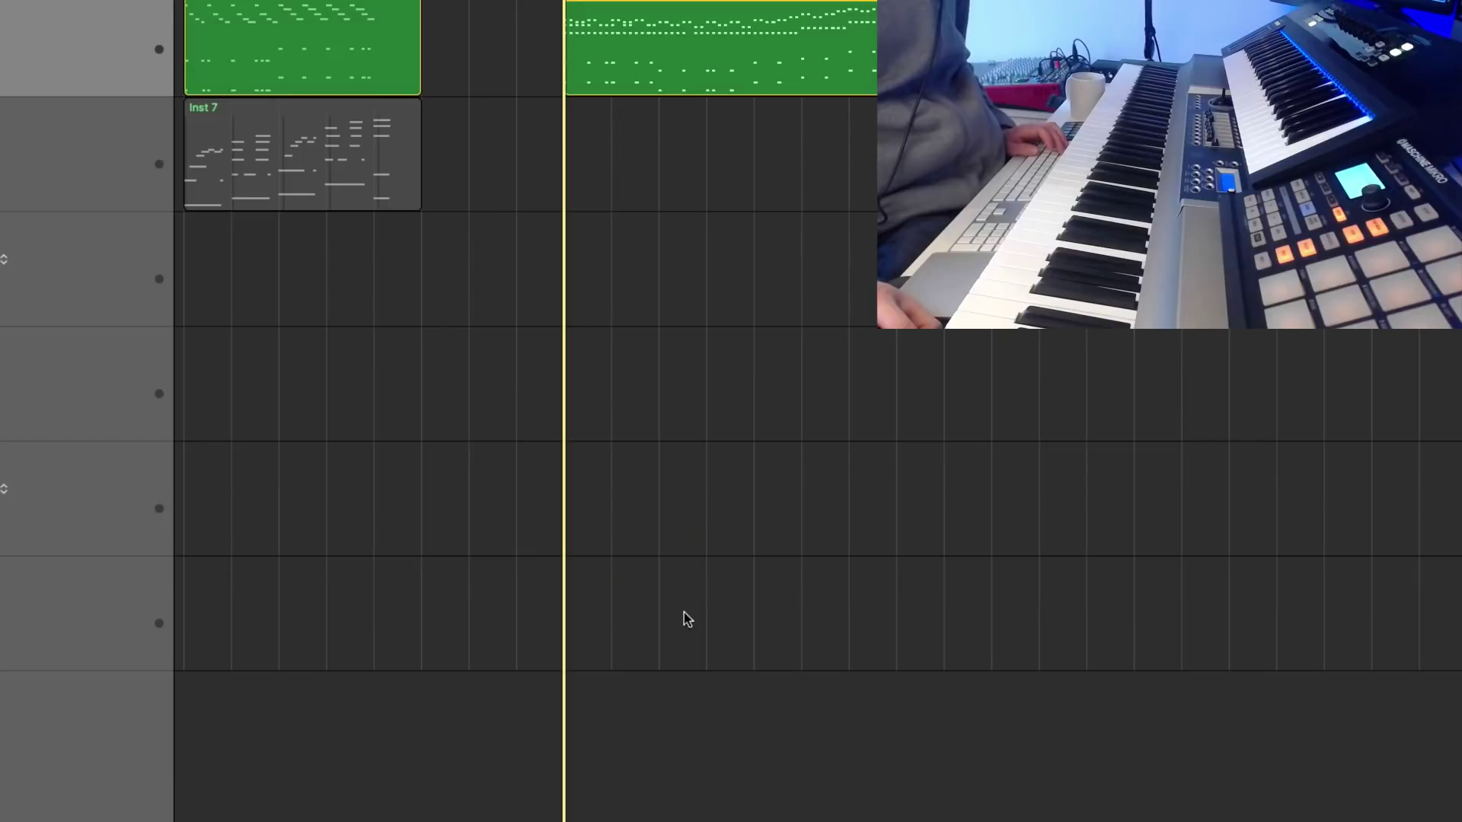
left_click(196, 203)
key("s")
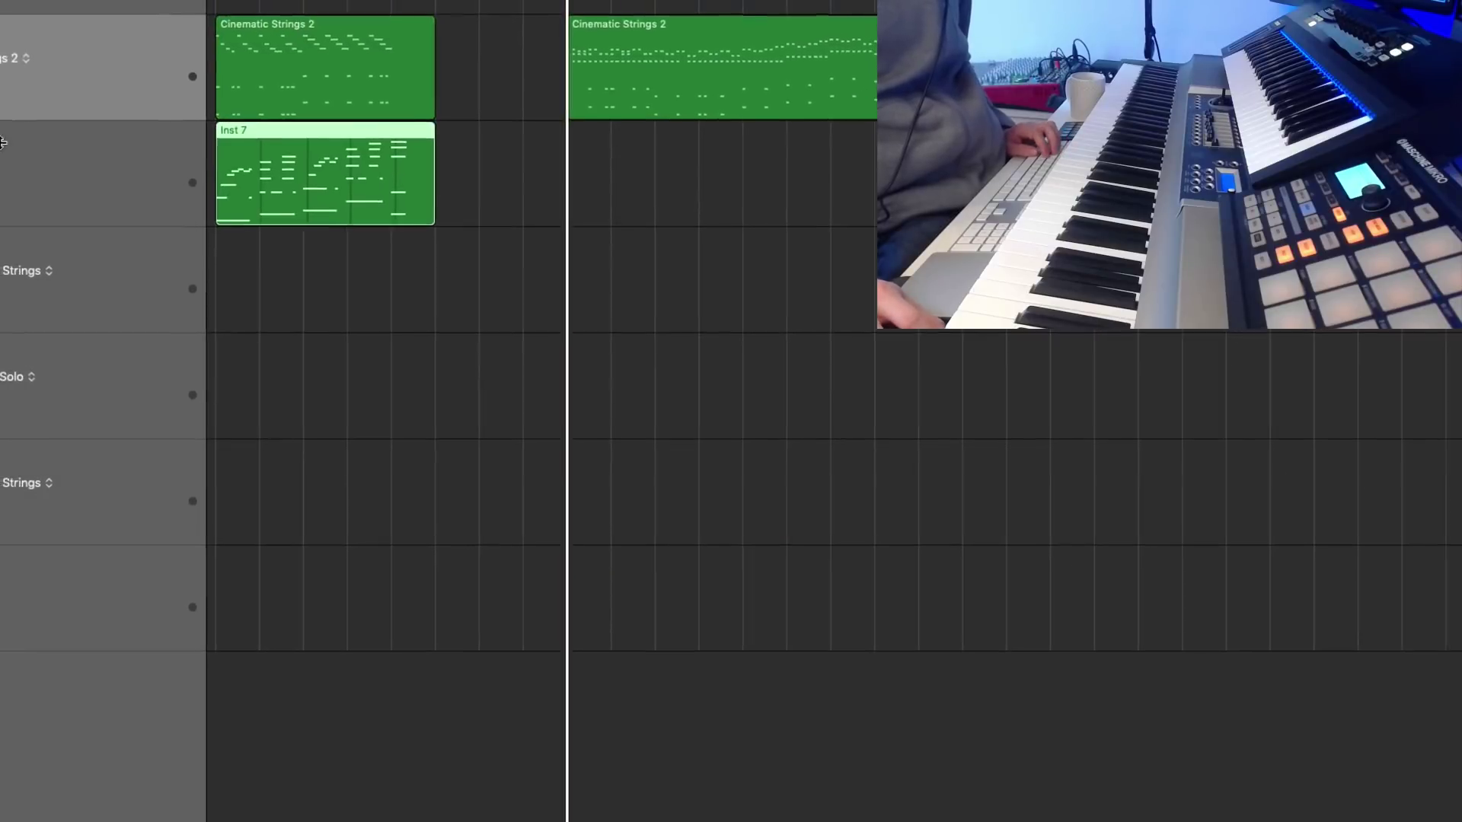
left_click(23, 187)
key("s")
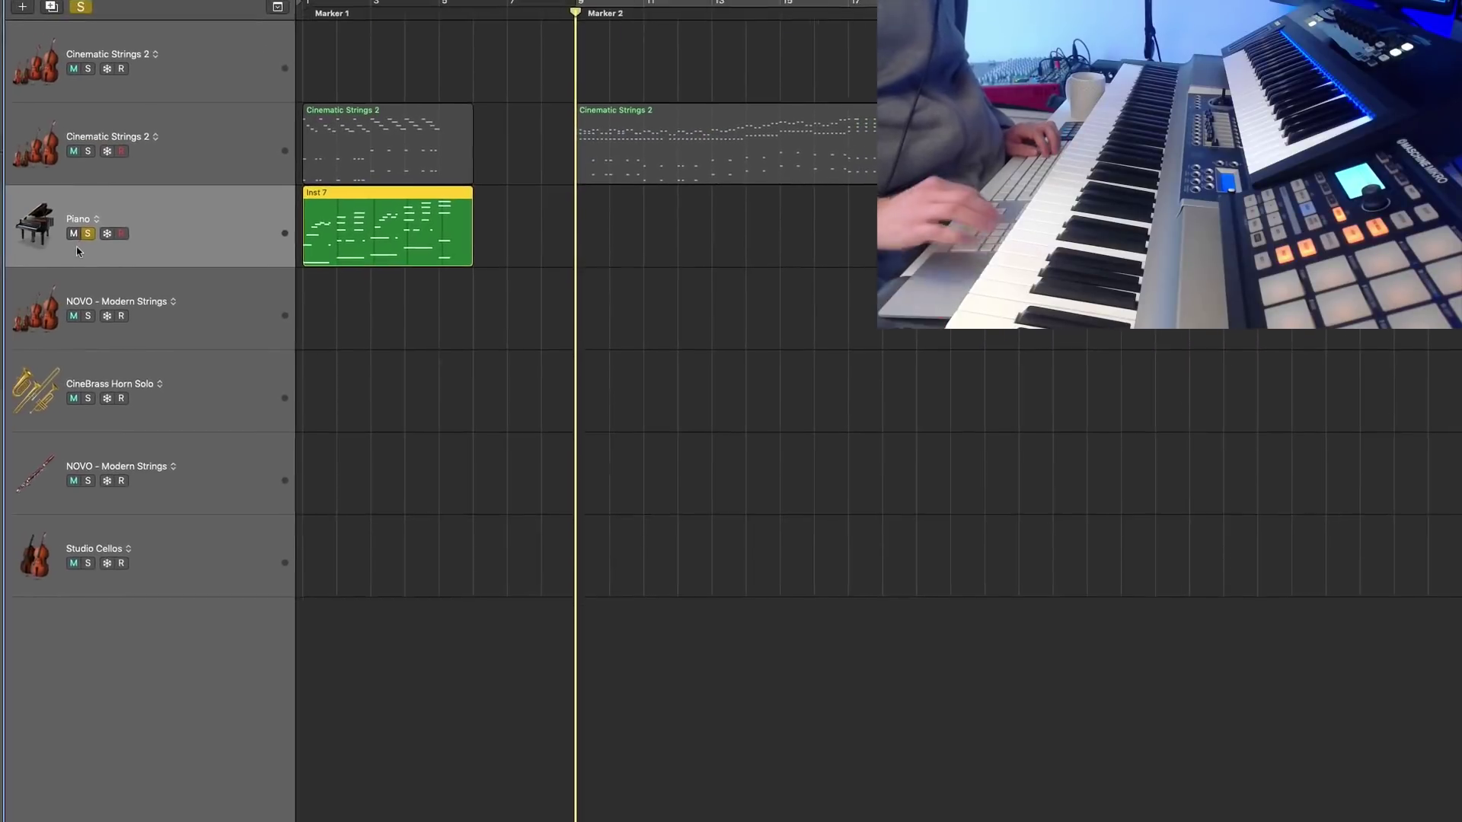
Step: Return to bar 1, open the Inst 7 region in the Piano Roll, and play its opening bars
key("Return")
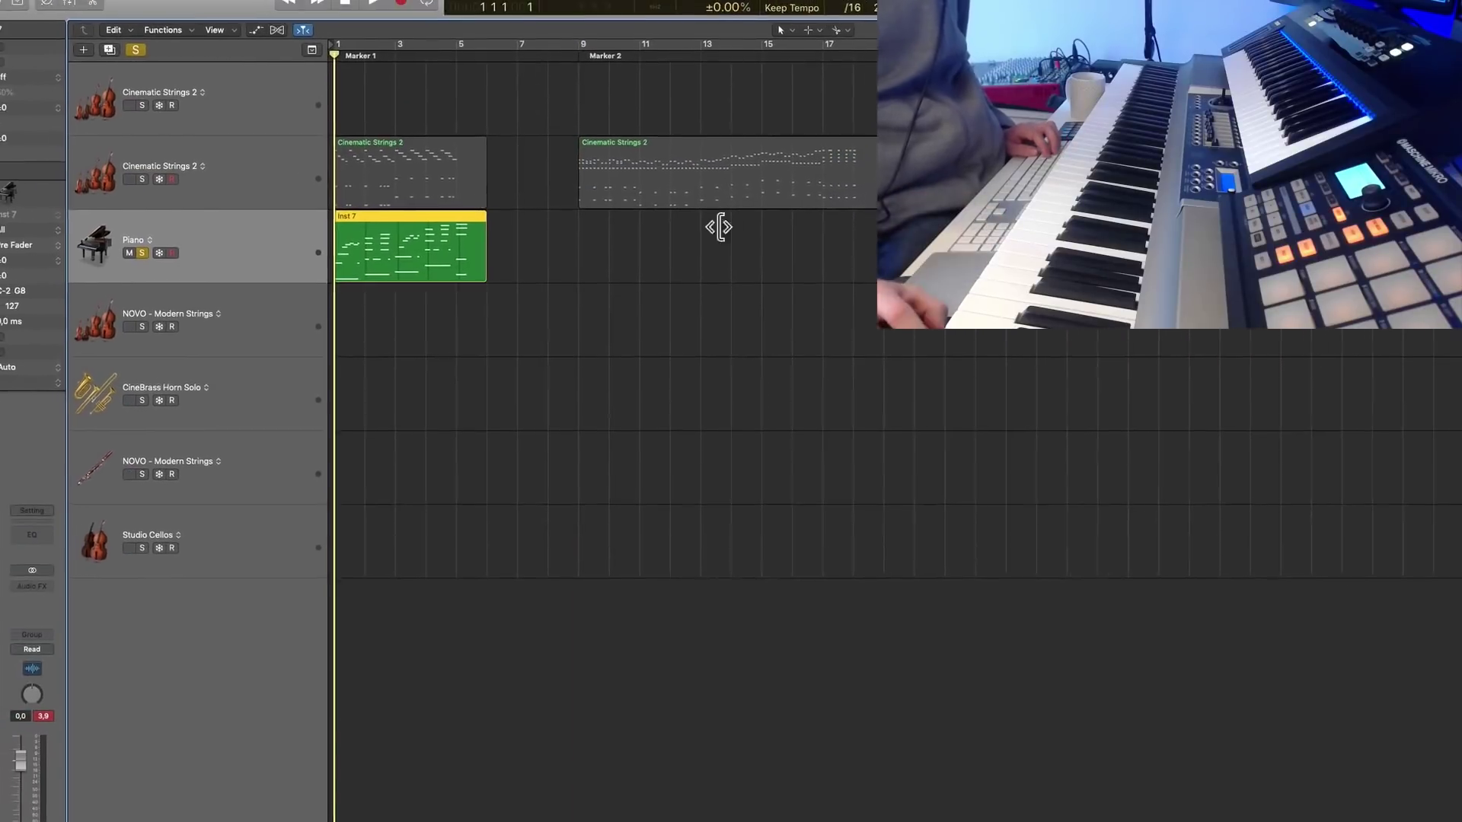
key("p")
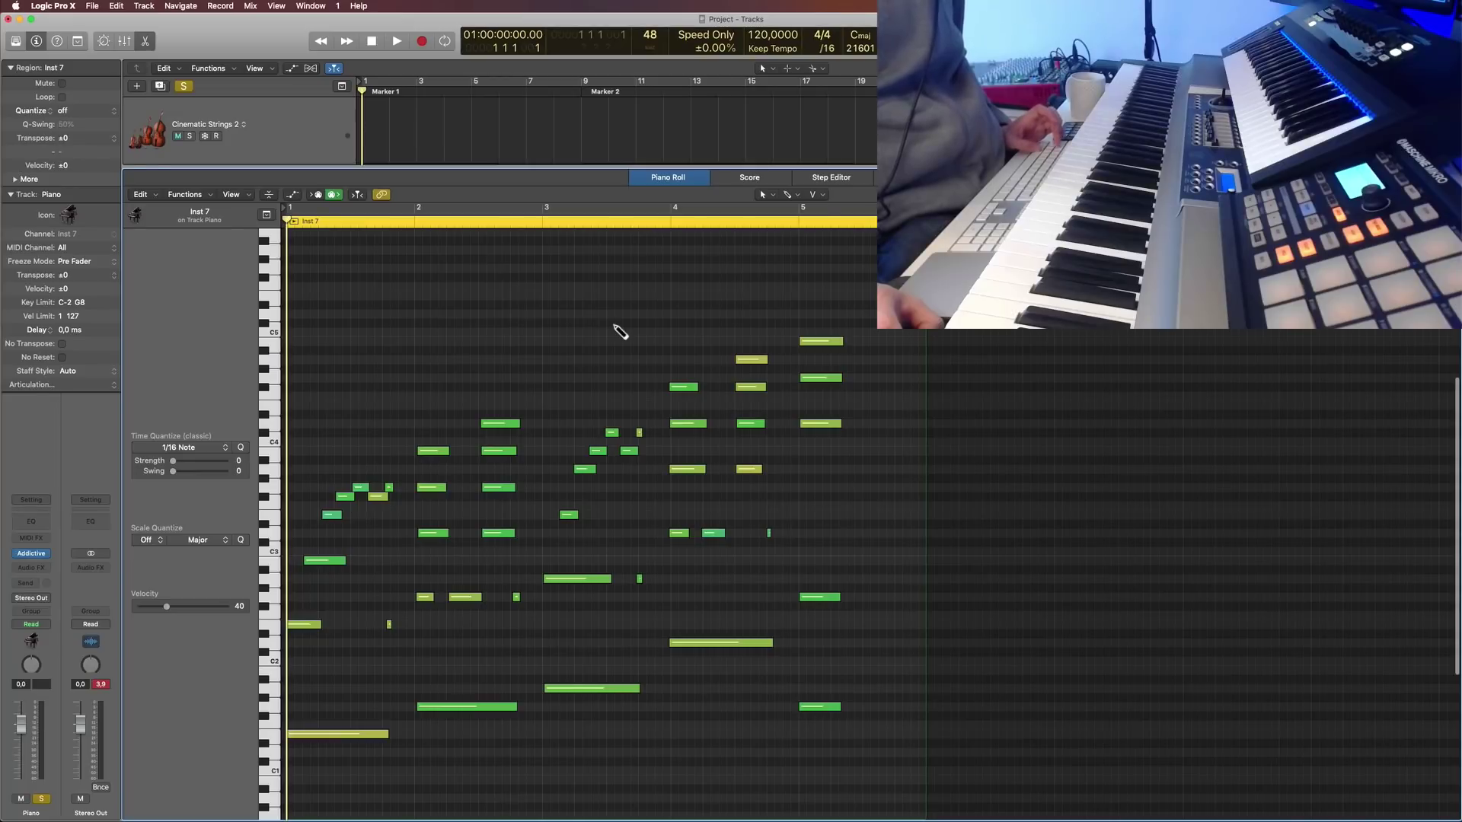
key("z")
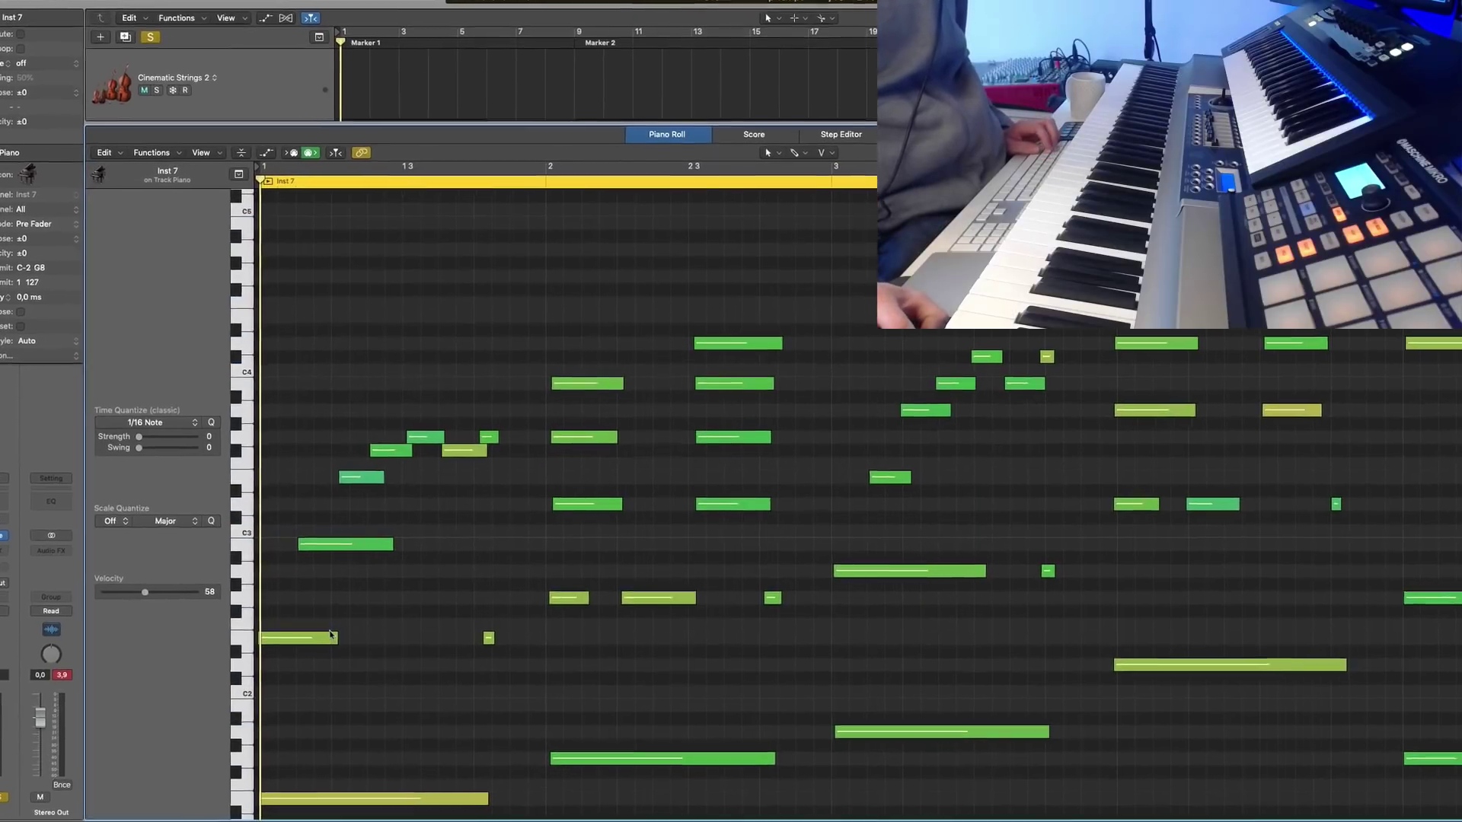
key("space")
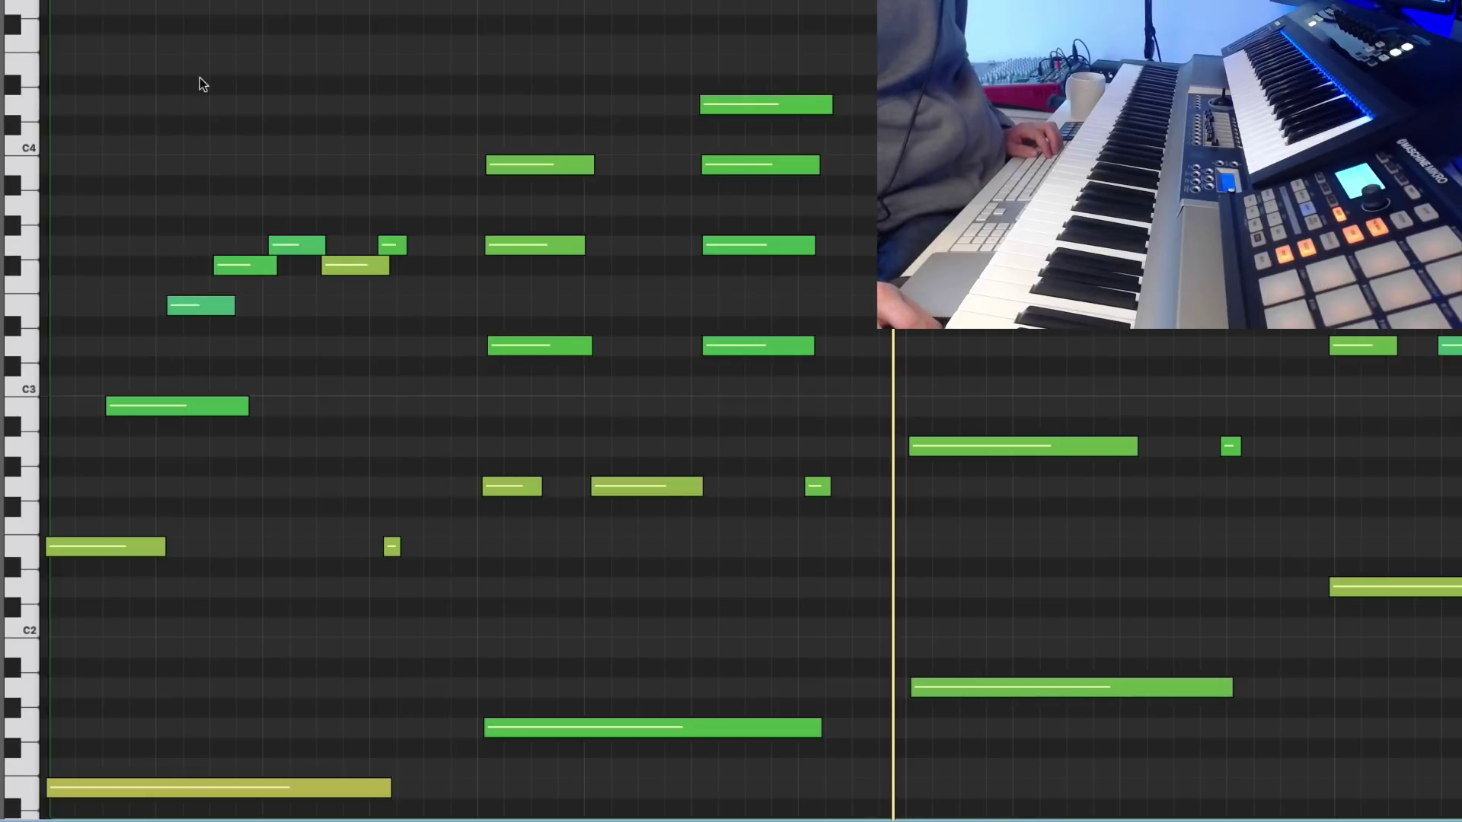
left_click_drag(183, 1, 826, 527)
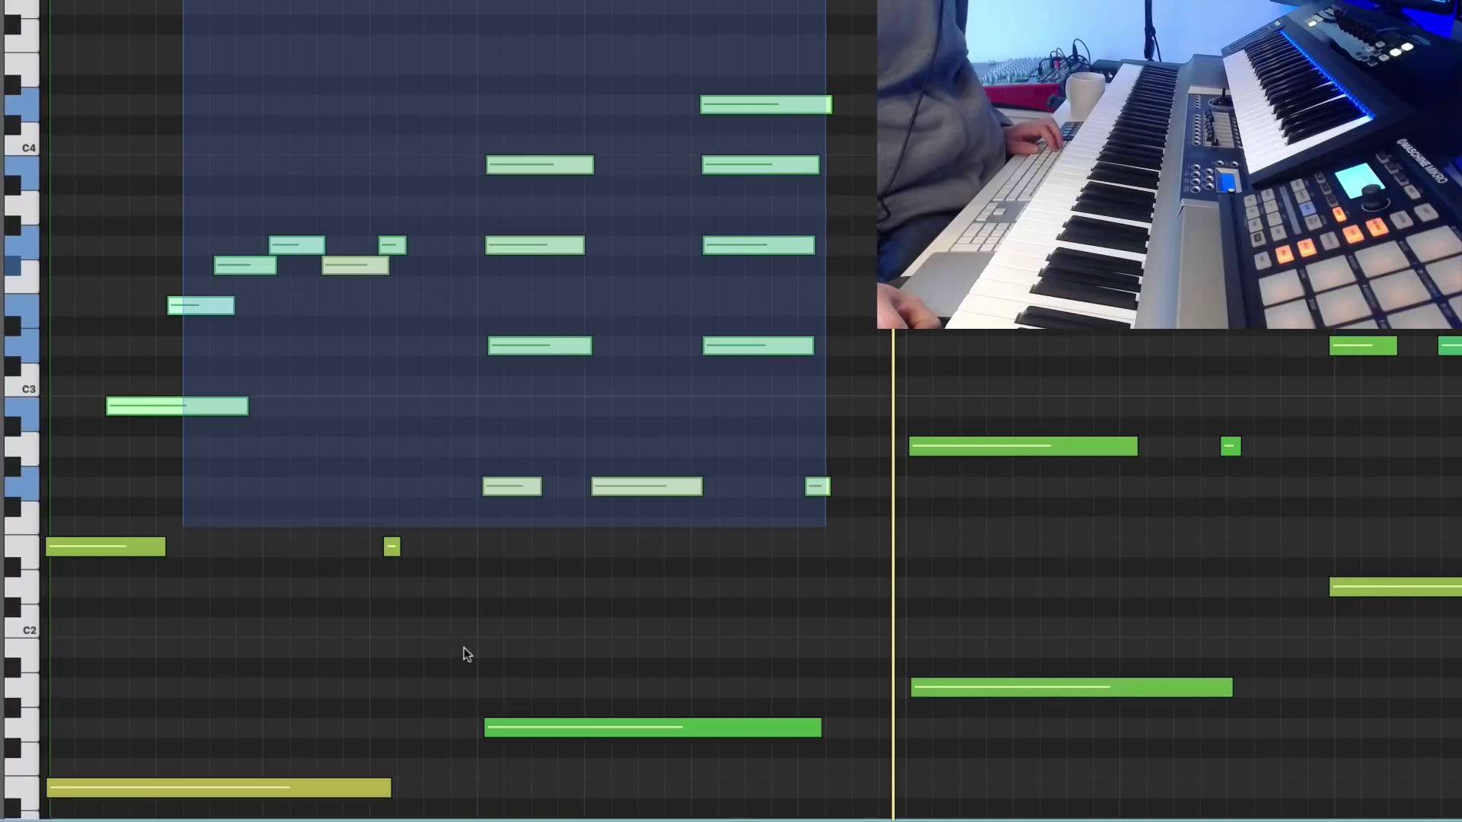
left_click_drag(451, 633, 604, 736)
left_click(543, 581)
Step: Set a Time Handles range over the piano notes from about beat 2 of bar 1 to 2 4, and stretch its start slightly earlier
left_click_drag(183, 1, 799, 789)
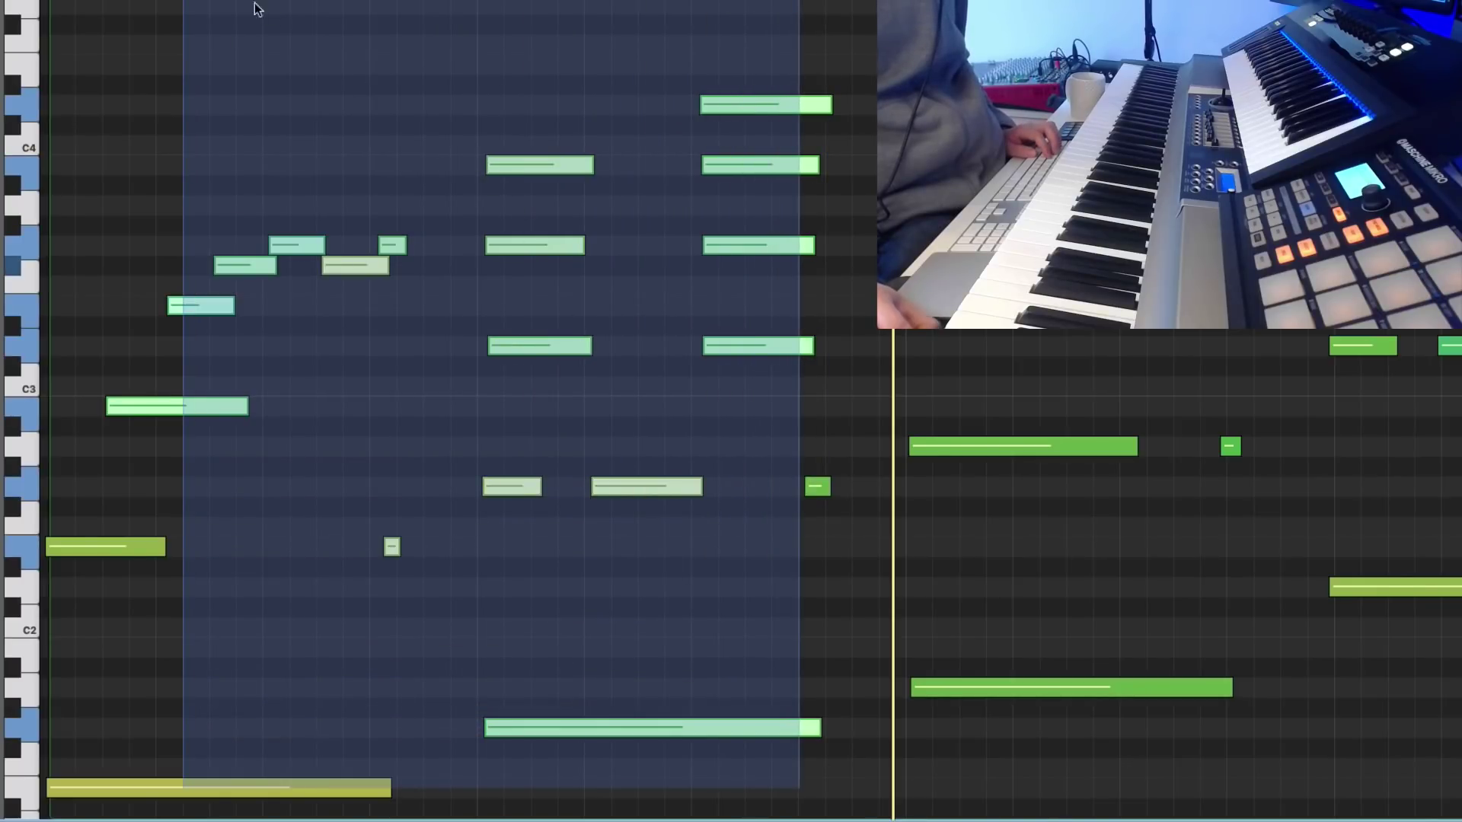
left_click_drag(183, 394, 169, 393)
left_click_drag(169, 2, 182, 2)
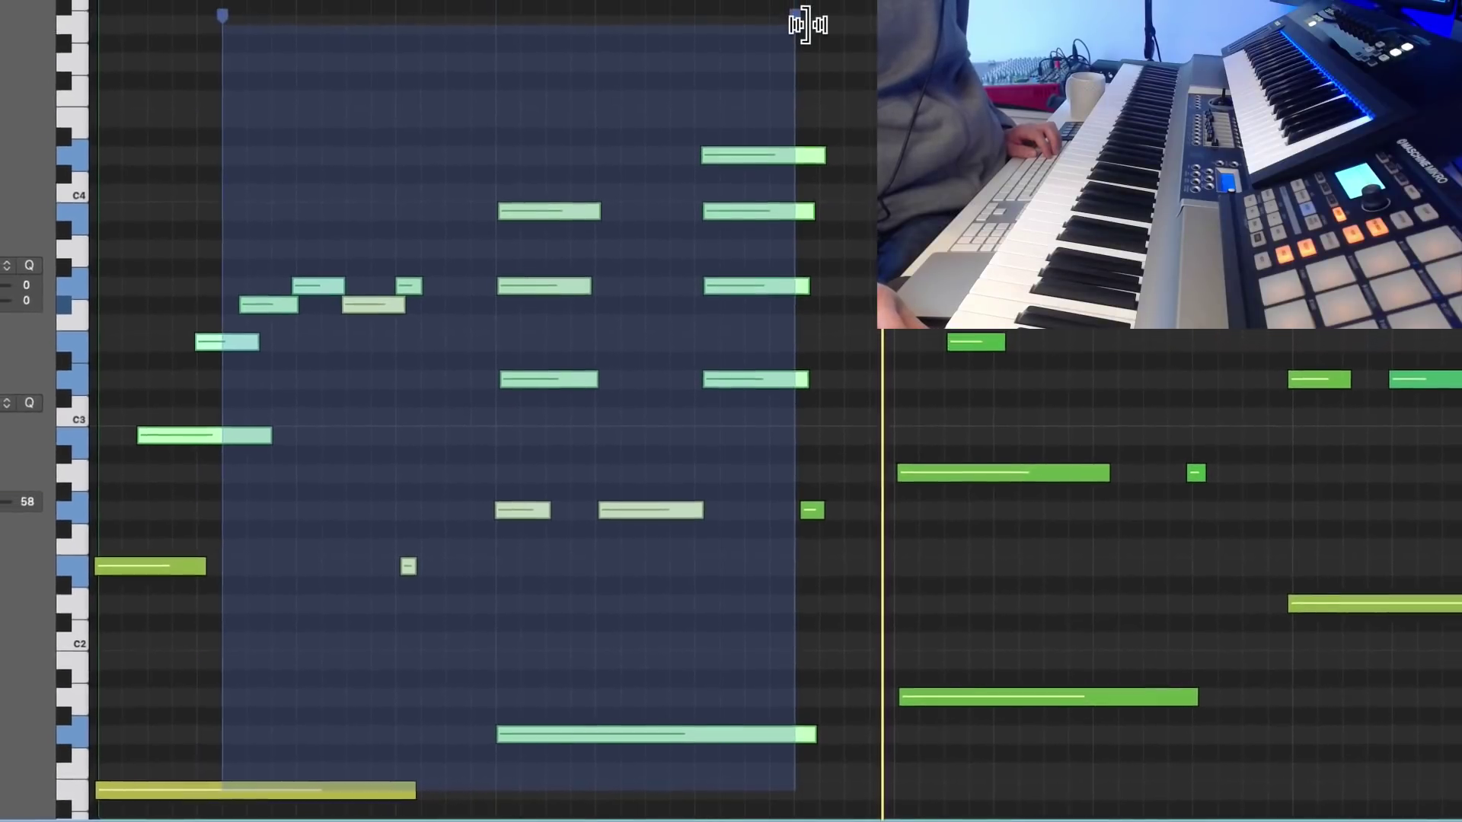
left_click_drag(792, 108, 797, 108)
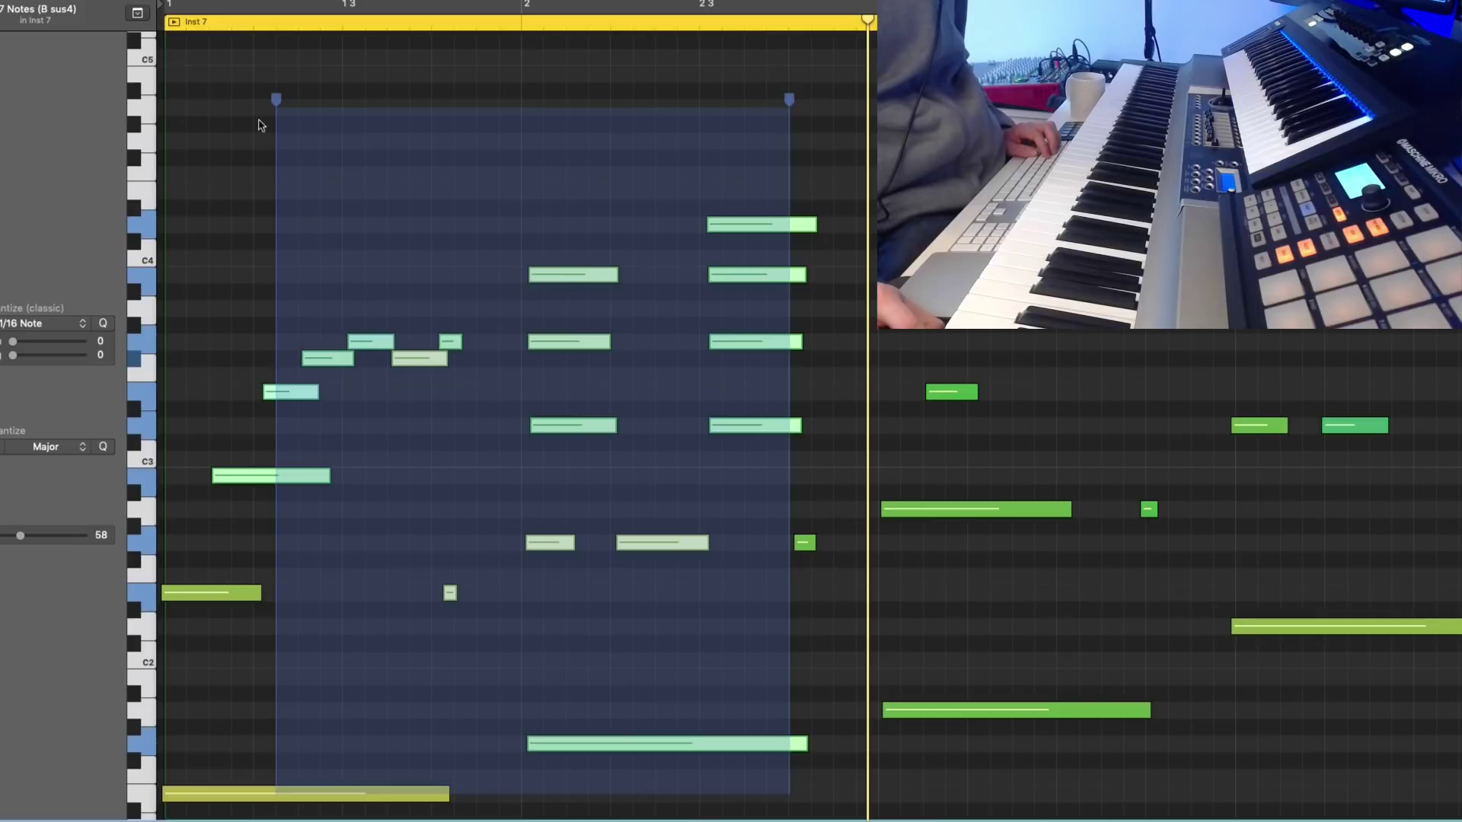
left_click_drag(280, 105, 273, 107)
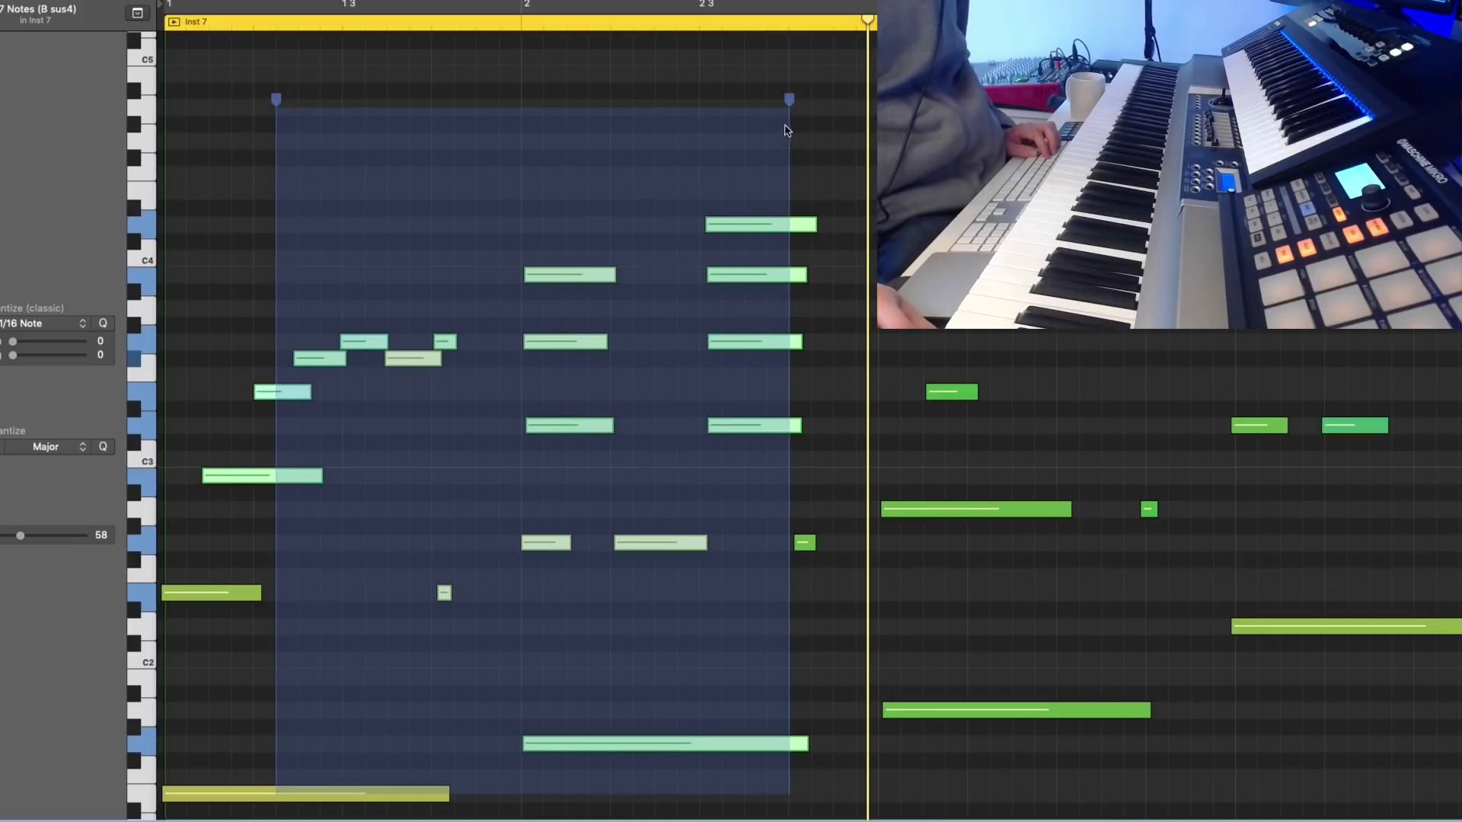
Step: Pull the end of the current Time Handles range slightly earlier, and shift the long note just below C3 in bar 1 slightly later
left_click_drag(796, 109, 792, 108)
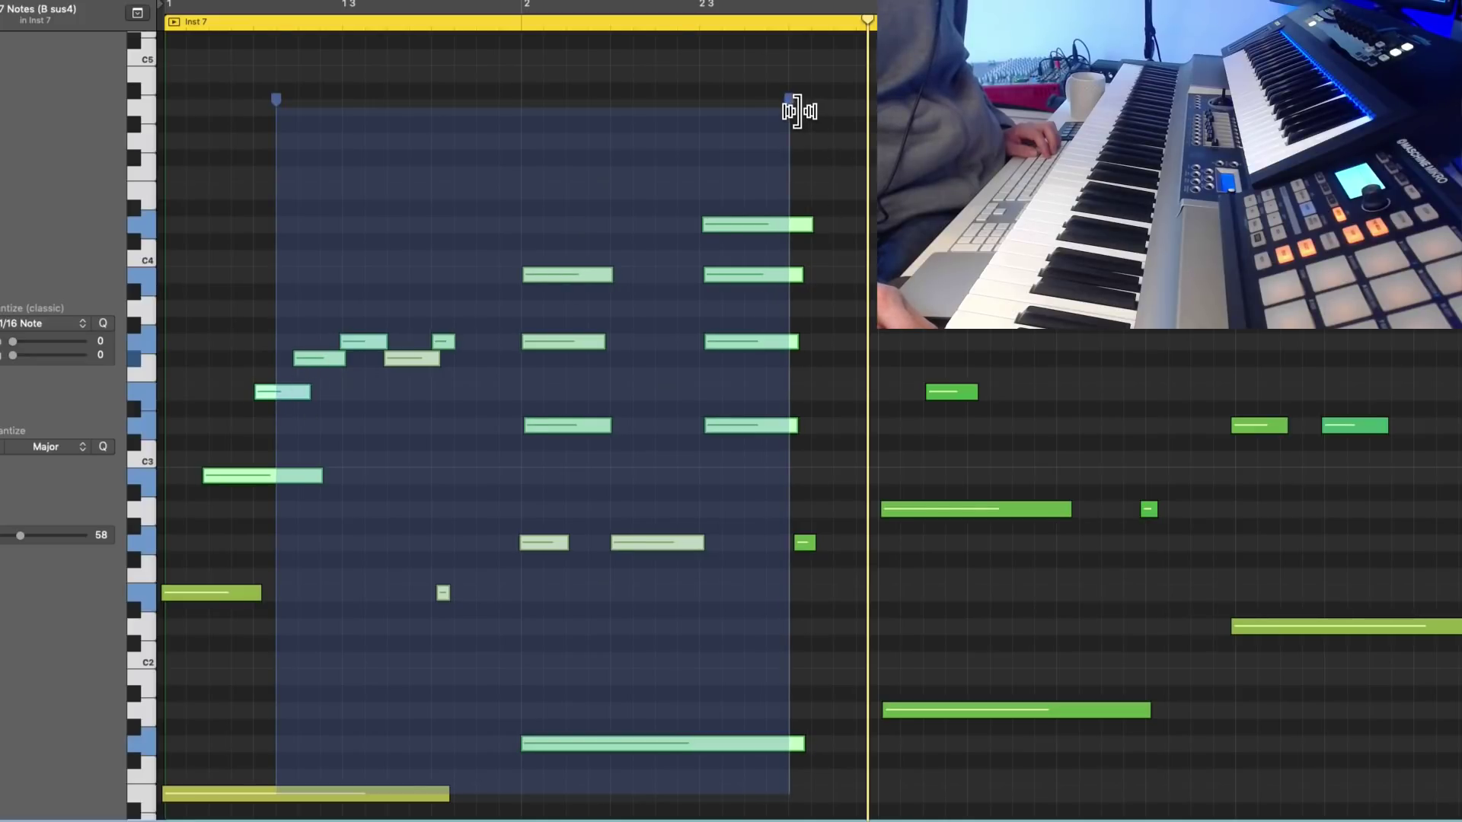
left_click(866, 143)
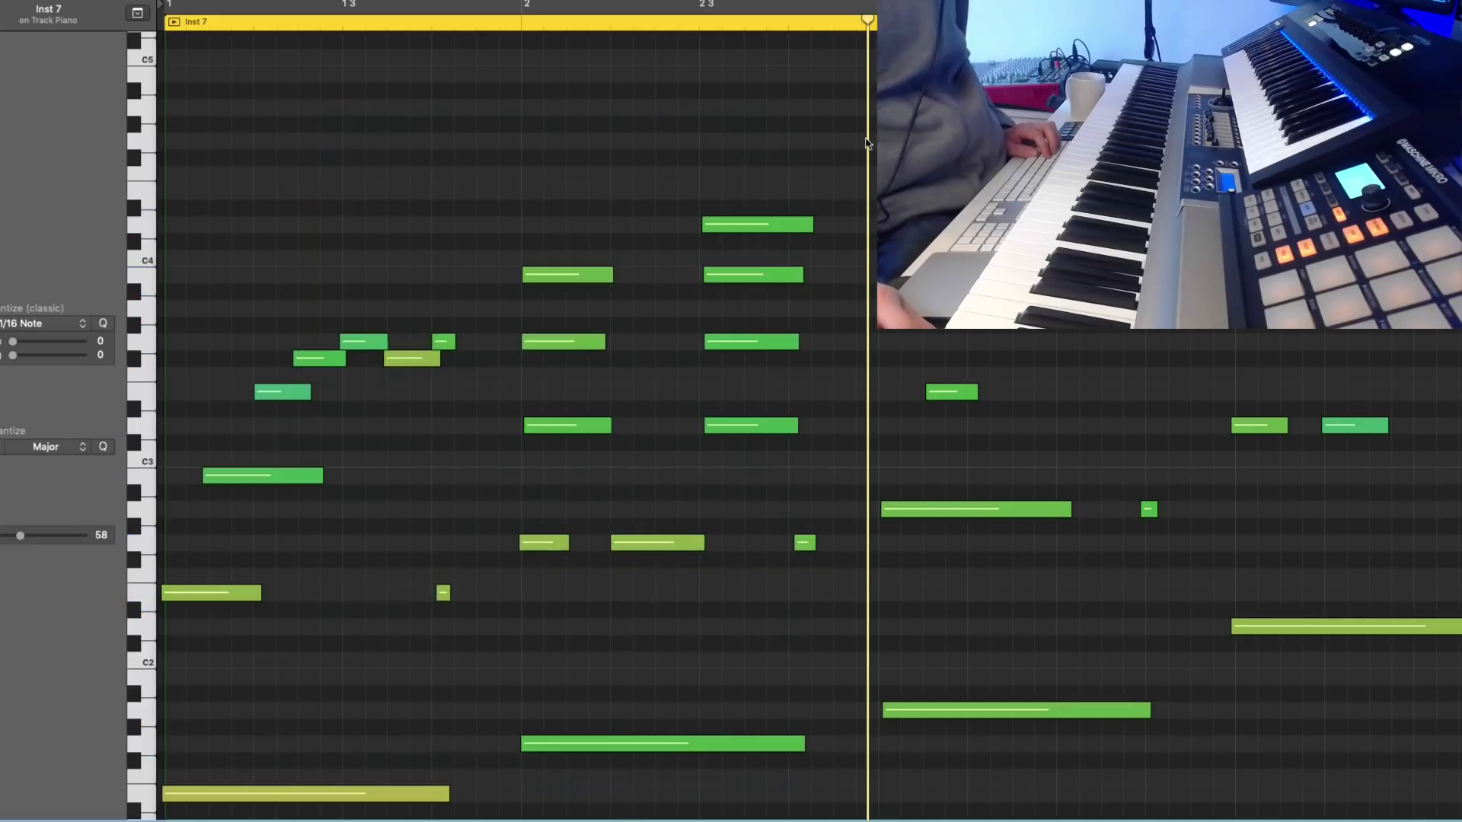
left_click(278, 476)
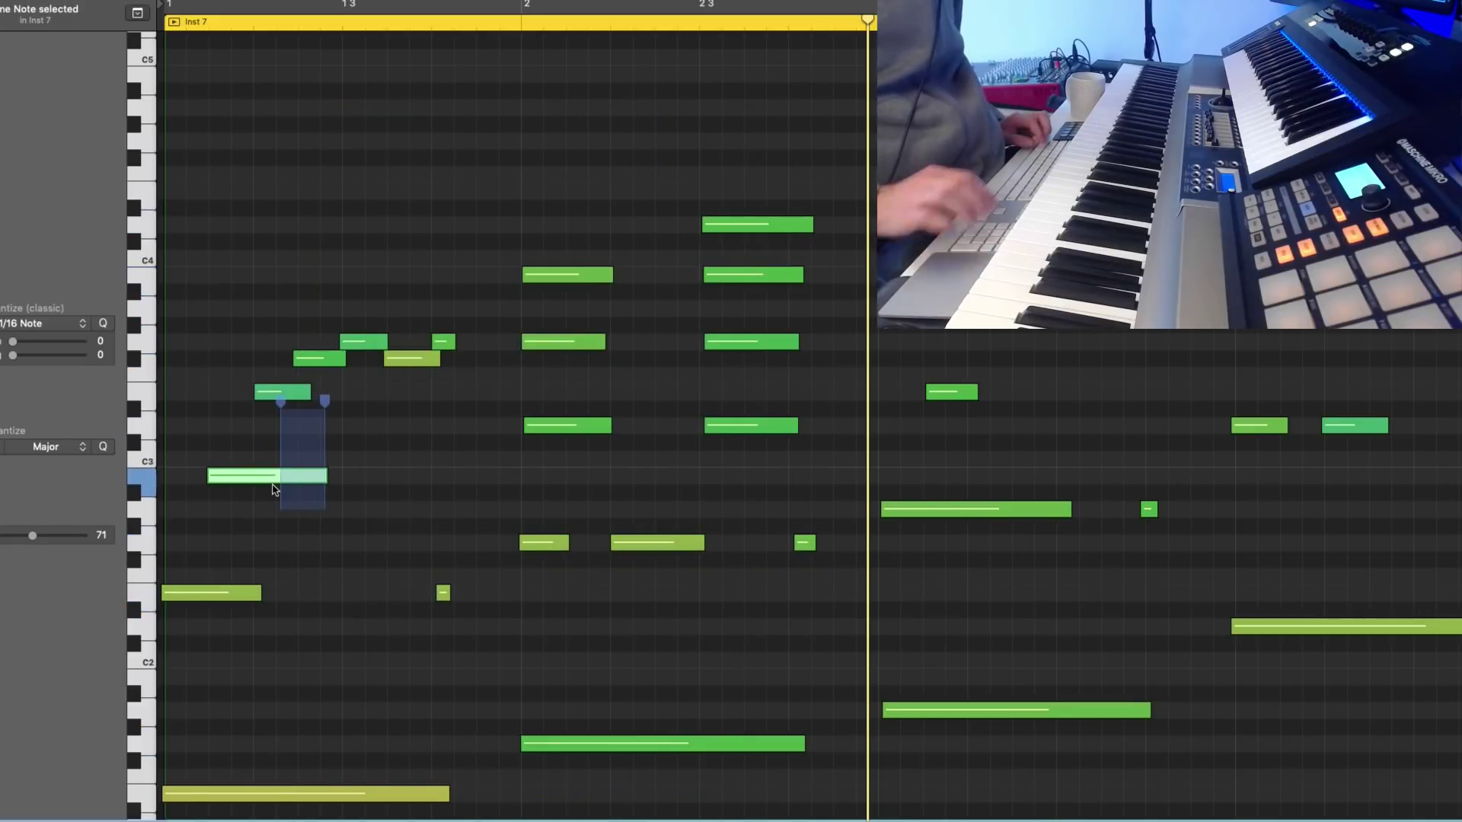
left_click(457, 483)
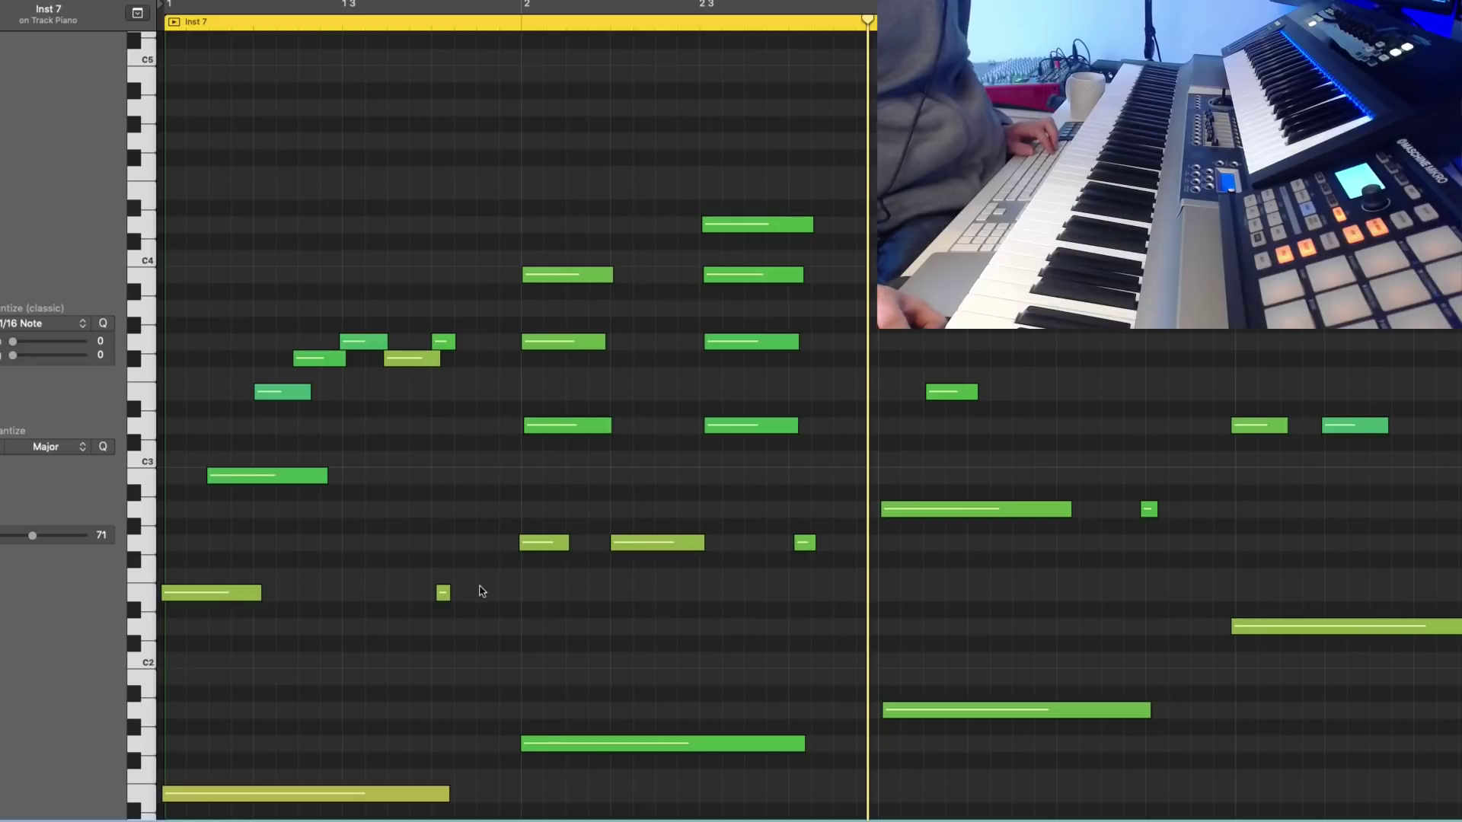
left_click_drag(430, 565, 456, 607)
key("shift+Left")
key("shift+Left")
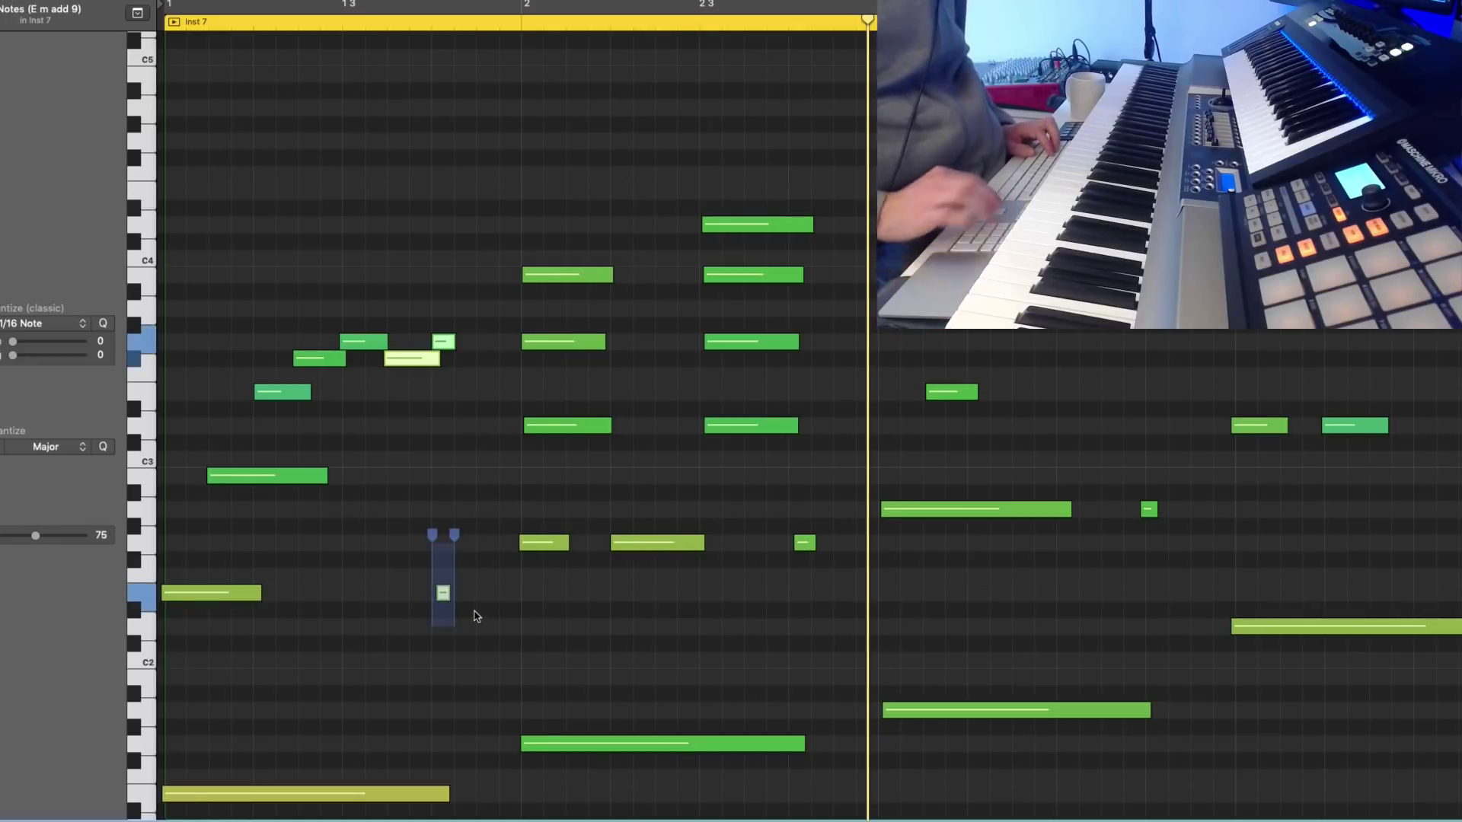
left_click(460, 573)
Step: Stretch the end of a Time Handles range over the bar 3 notes slightly later, and pull the short low note near its end slightly earlier
scroll(734, 561, "down", 5)
scroll(741, 542, "right", 5)
scroll(792, 565, "right", 4)
scroll(682, 373, "up", 8)
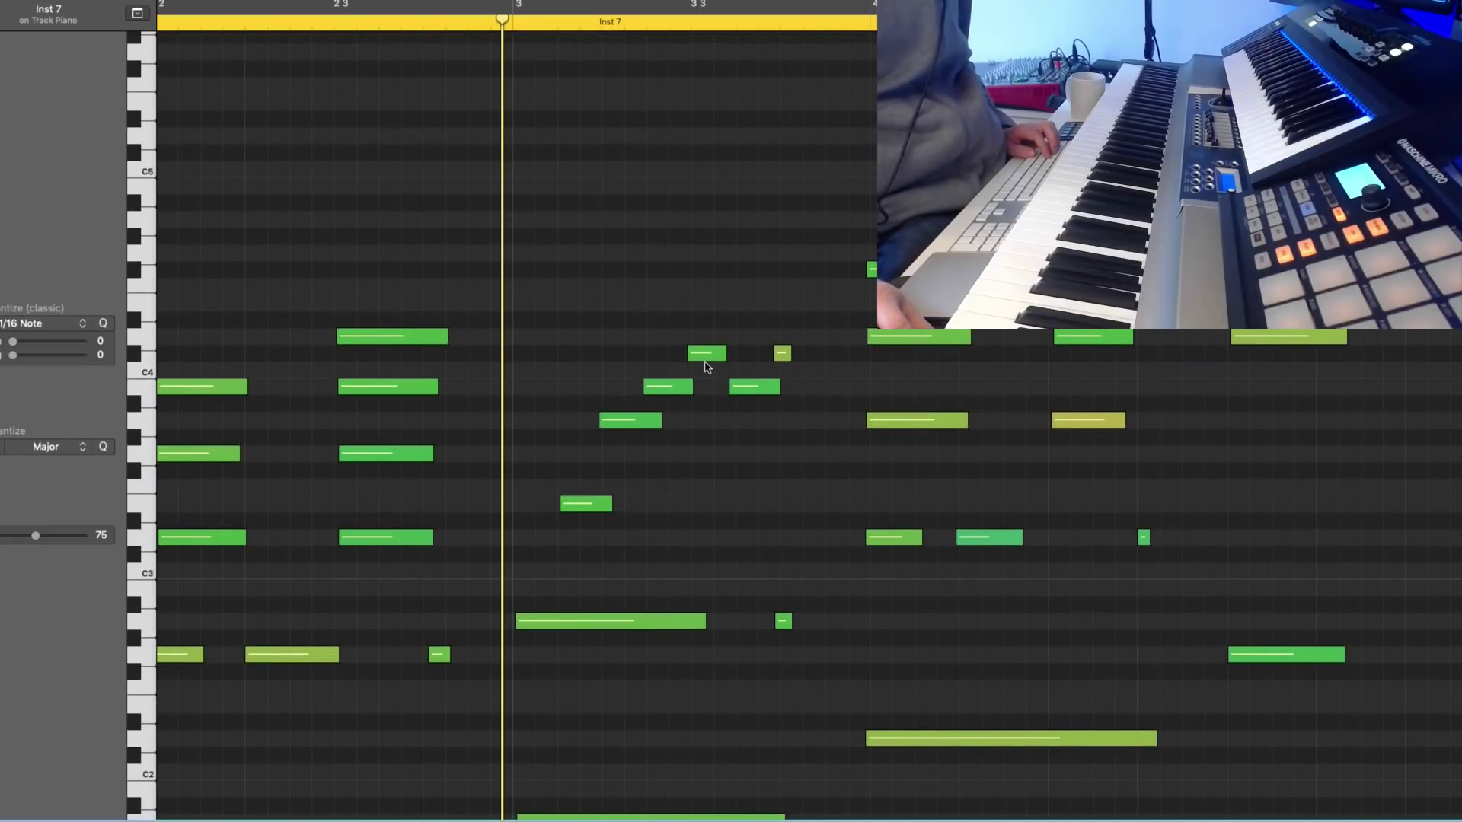
left_click_drag(806, 603, 561, 385)
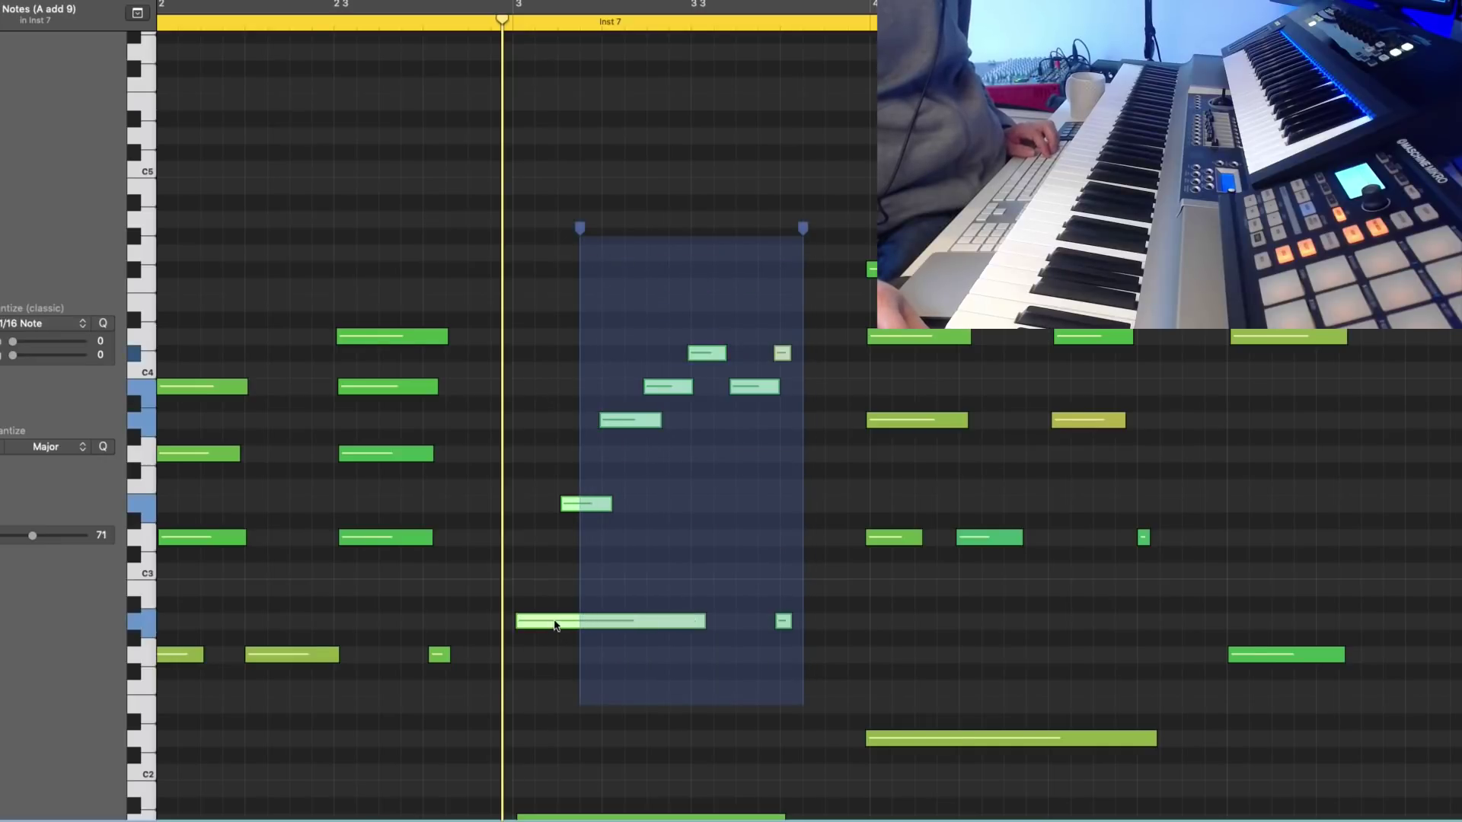
scroll(604, 664, "down", 2)
scroll(594, 647, "down", 2)
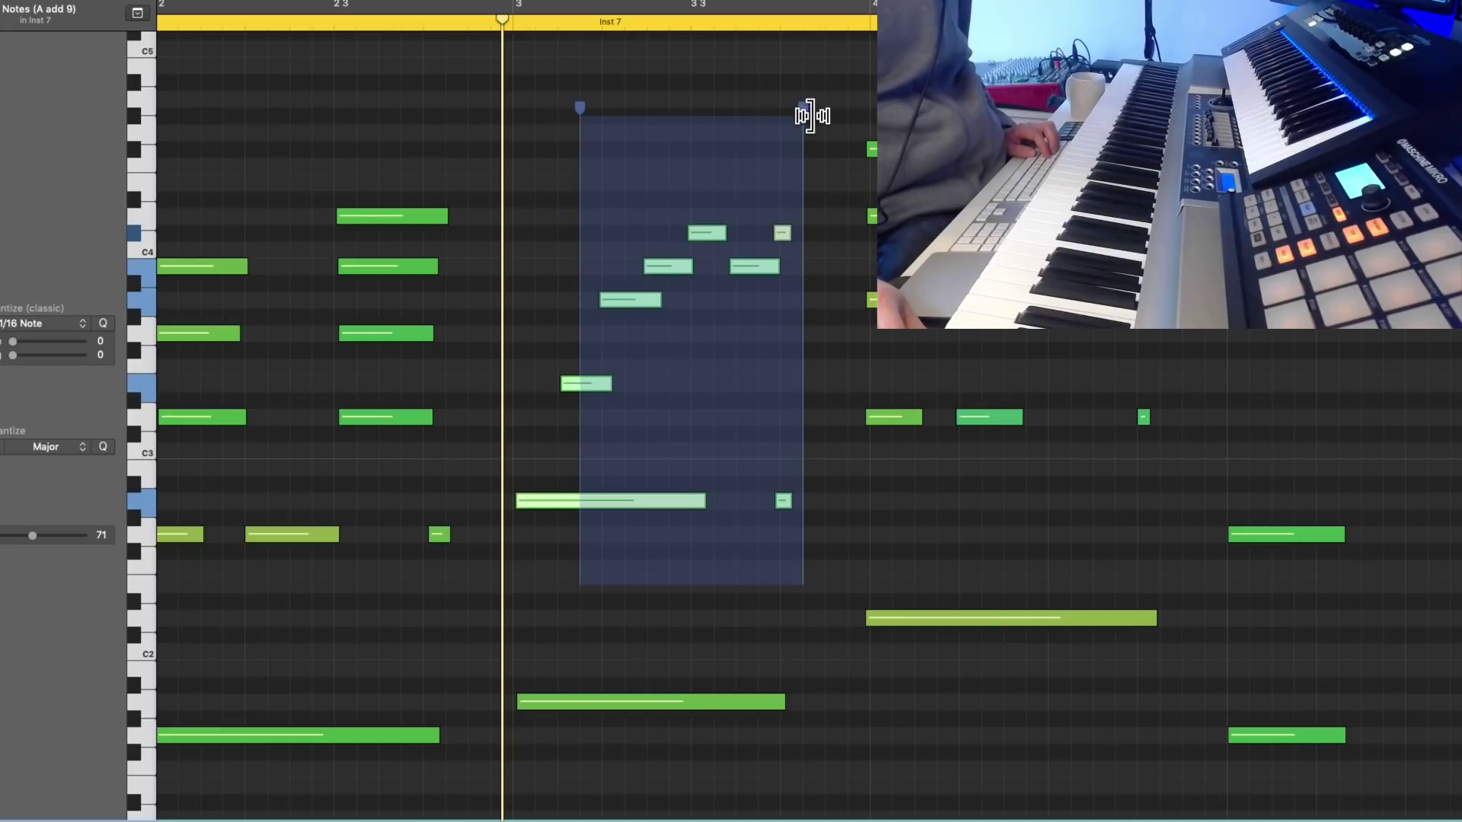
left_click_drag(814, 118, 828, 123)
left_click_drag(823, 549, 799, 504)
left_click(975, 489)
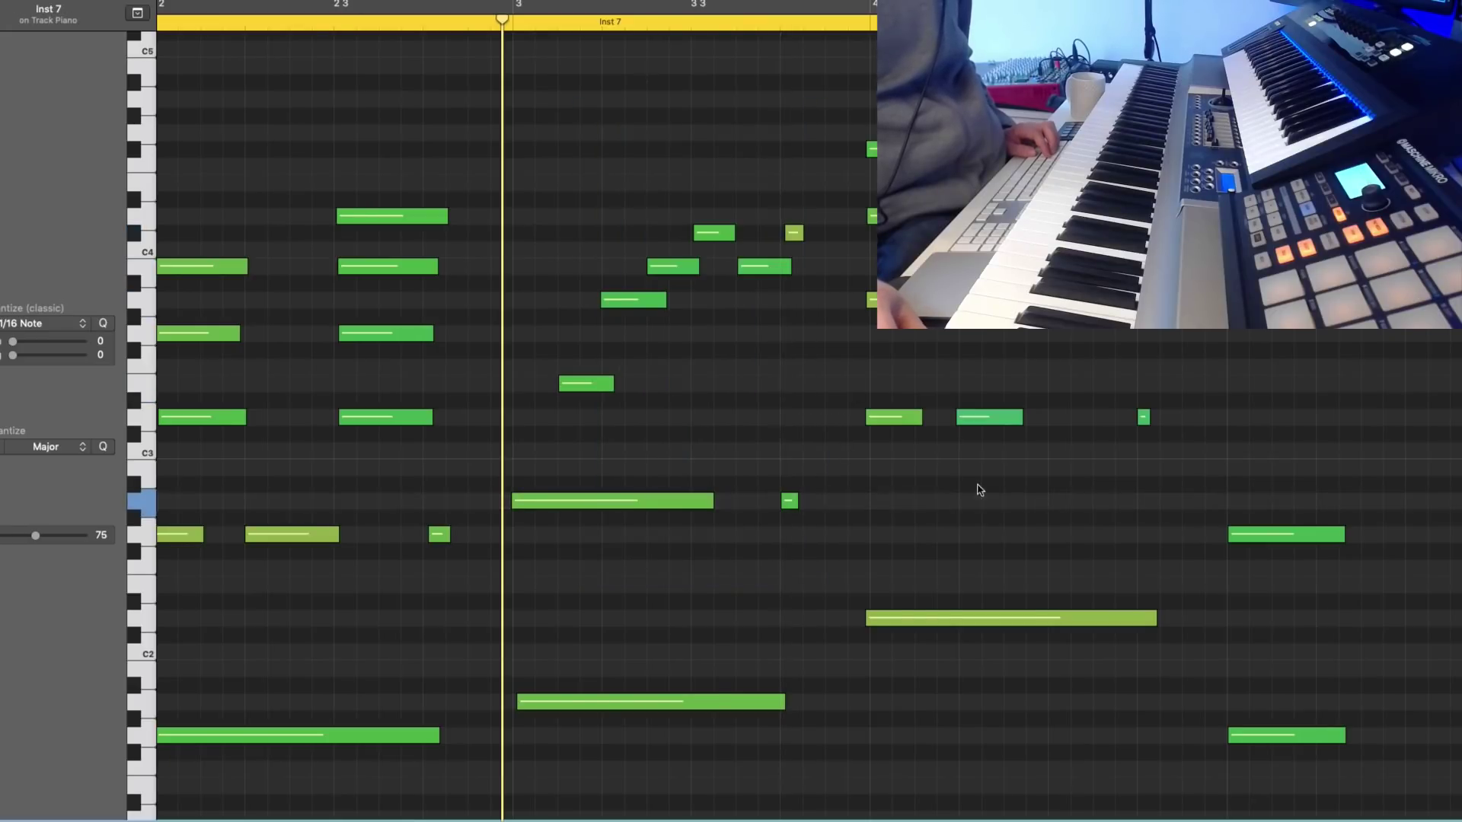
Step: Set a Time Handles range from bar 4 past 4 3 across both chords, and pull its end slightly earlier
scroll(1005, 336, "left", 5)
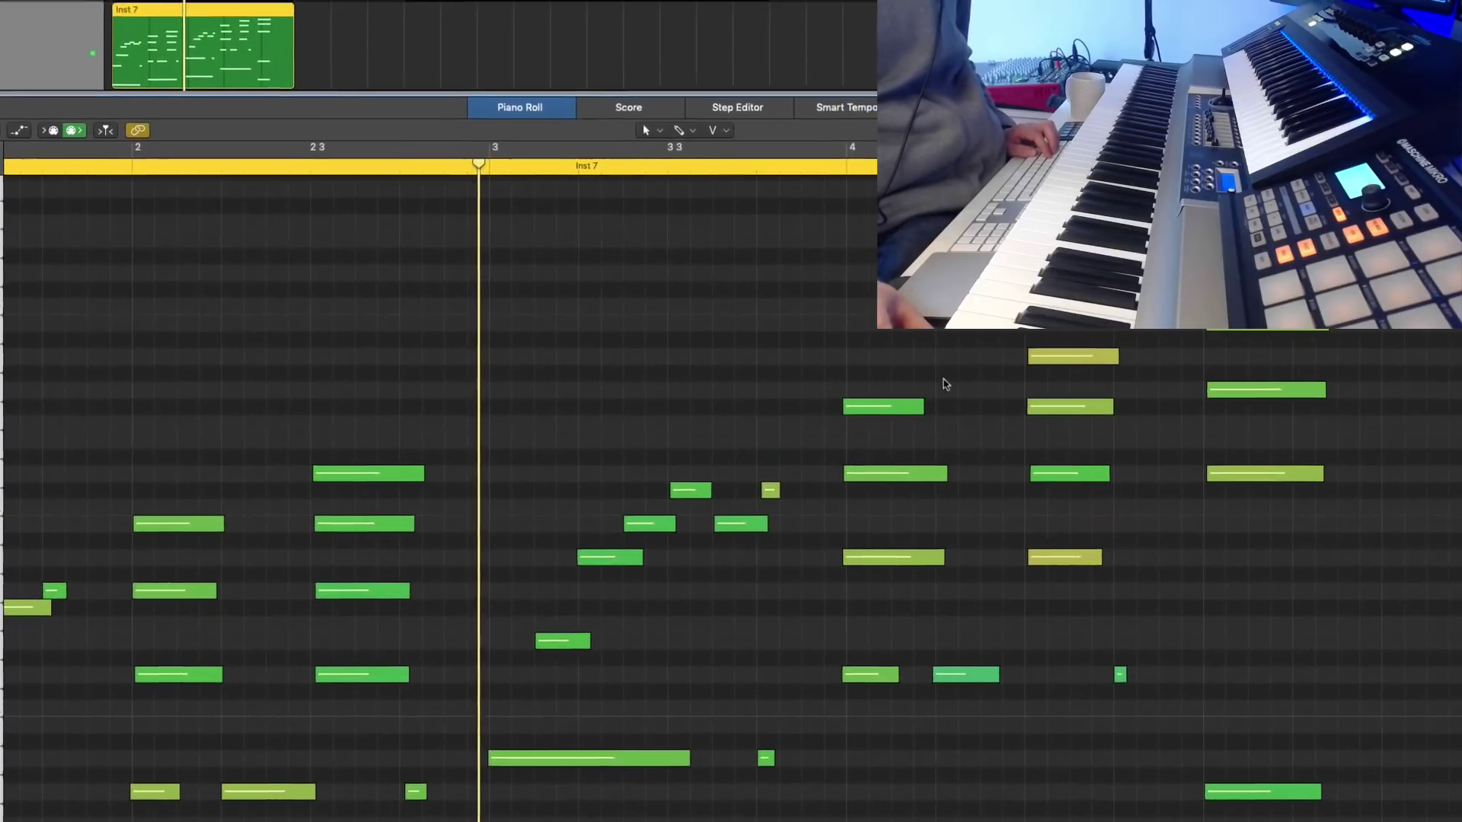
left_click_drag(842, 273, 1066, 800)
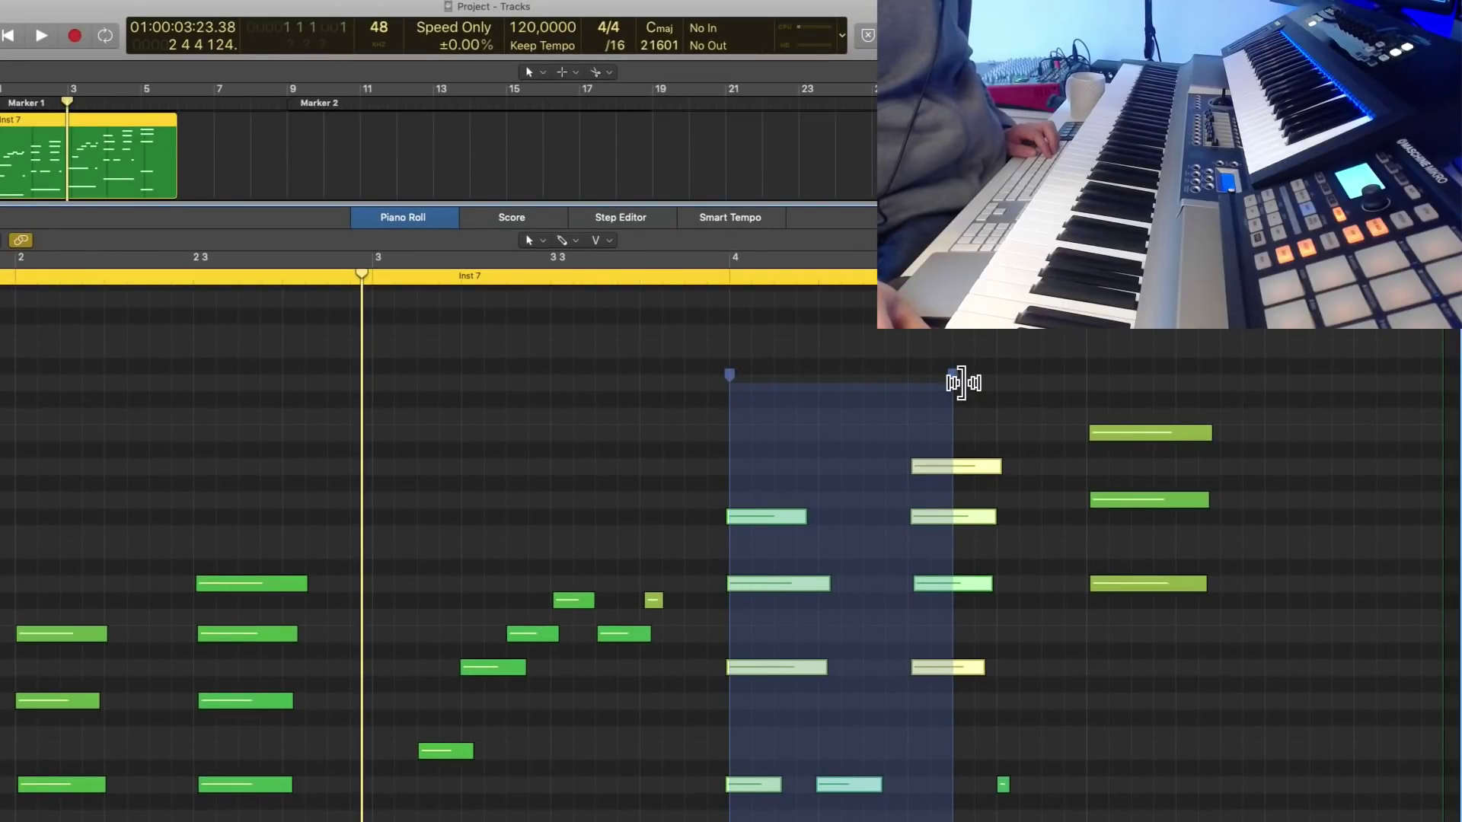
left_click_drag(958, 383, 956, 382)
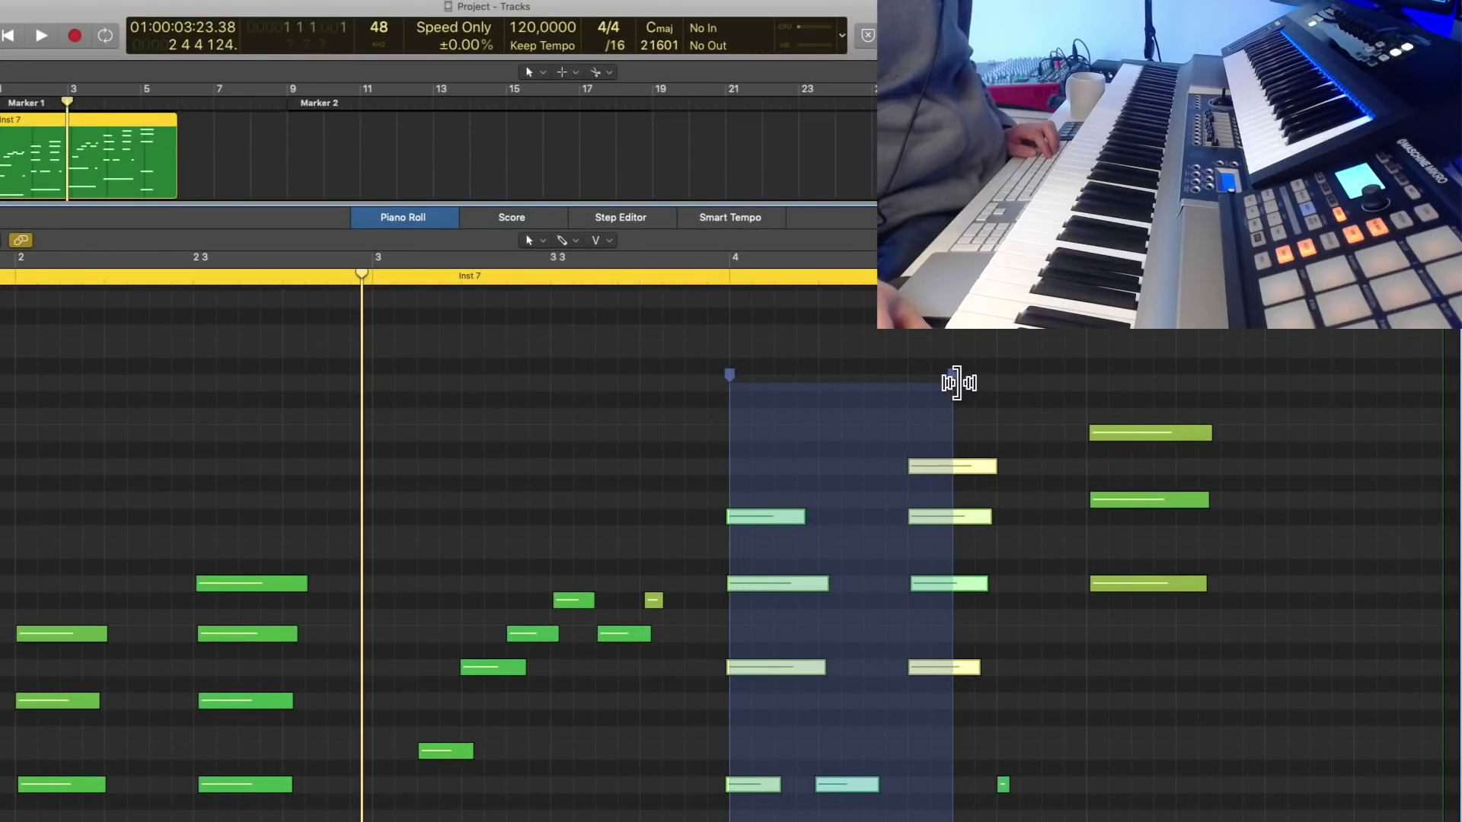
left_click(978, 403)
Step: Set a Time Handles range around the final chord at bar 5, and pull its end slightly earlier
left_click_drag(1085, 342, 1152, 416)
left_click(1240, 408)
left_click_drag(1295, 386, 1049, 821)
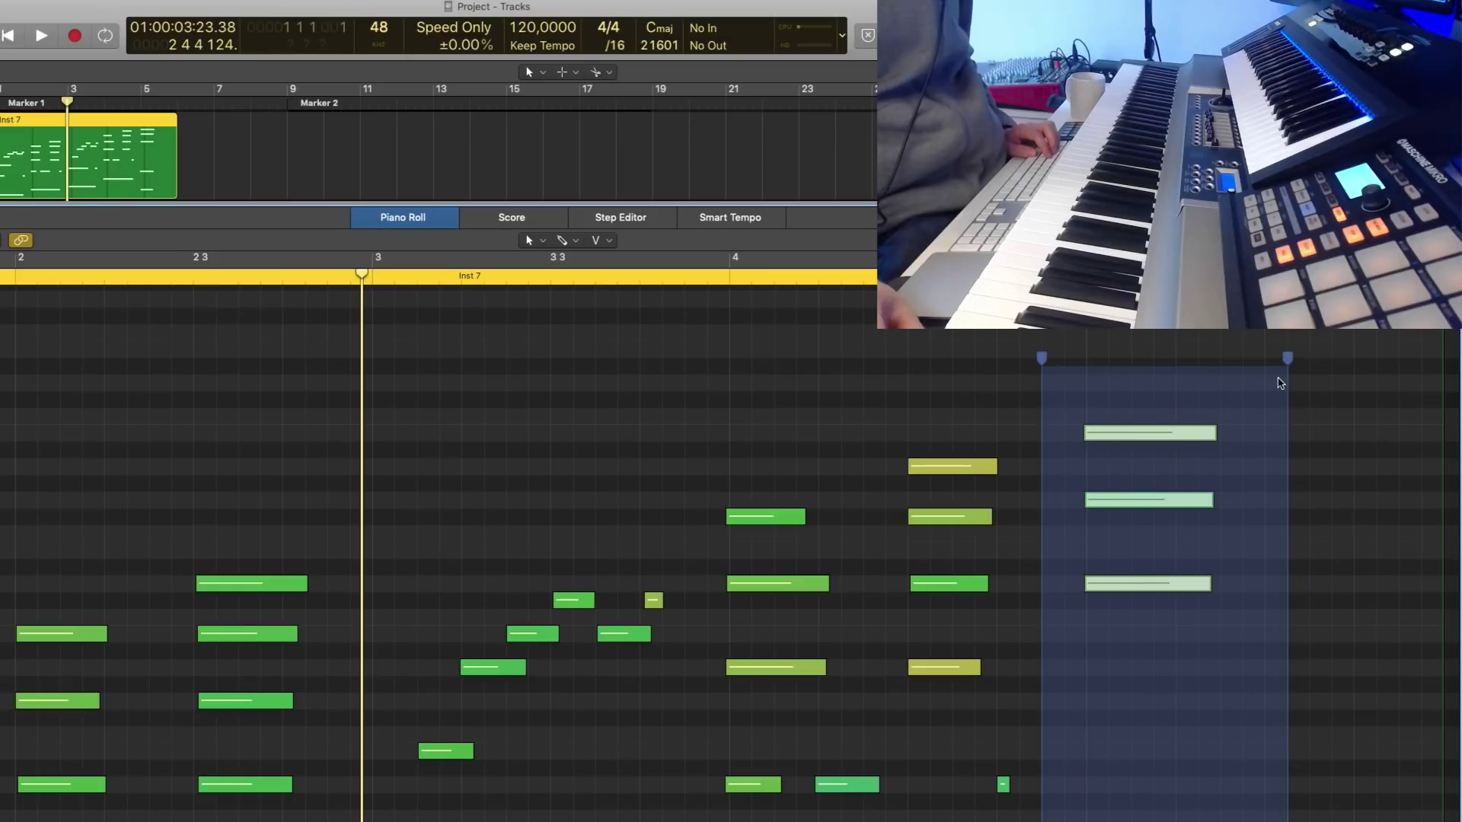
left_click_drag(1292, 370, 1284, 369)
left_click(1328, 419)
Step: Try adjusting the bar 5 chord further with a narrow and then a wider Time Handles range
left_click_drag(1133, 393, 1111, 743)
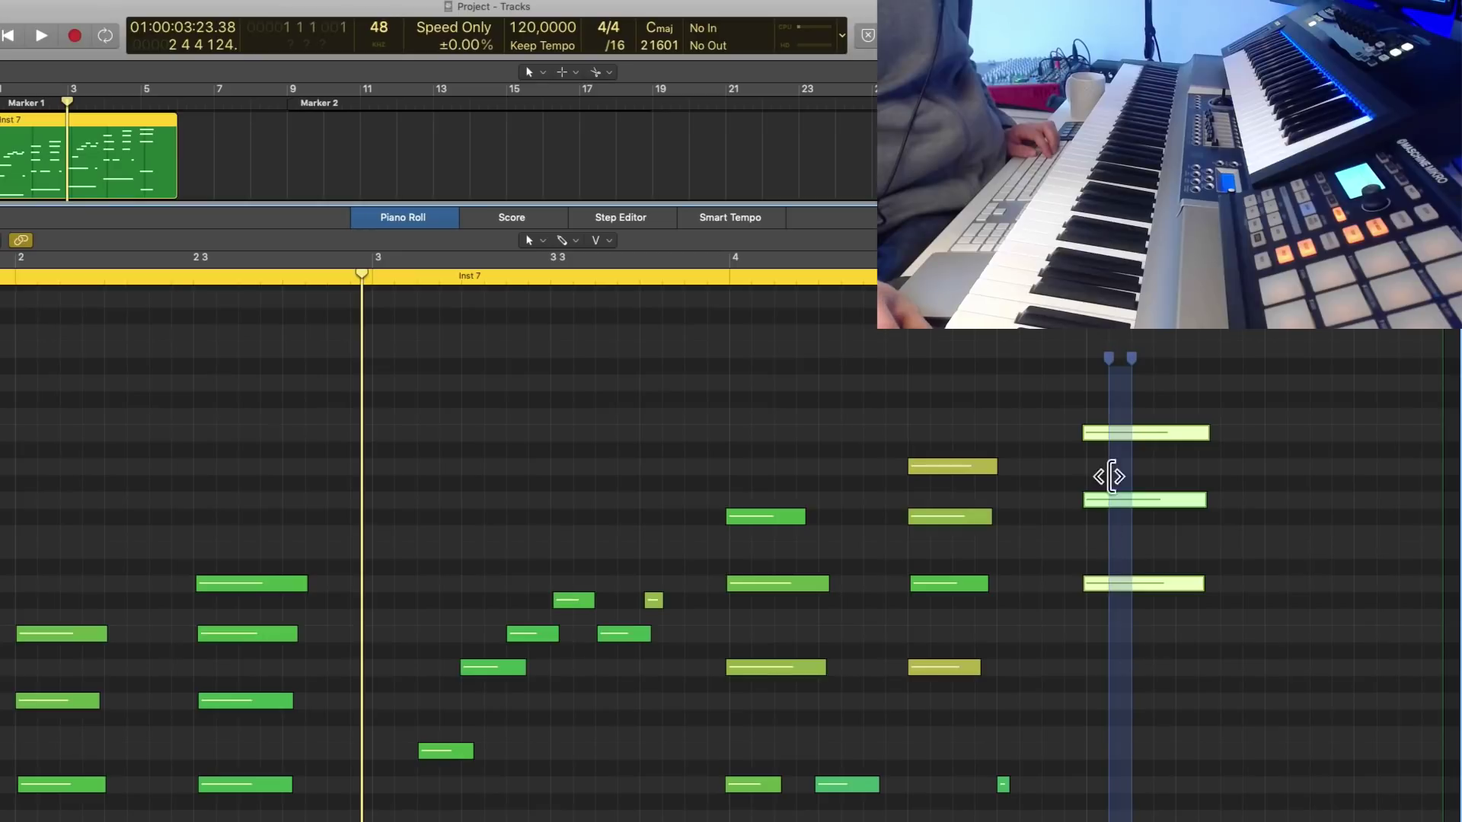
left_click_drag(1144, 370, 1175, 369)
left_click(1265, 364)
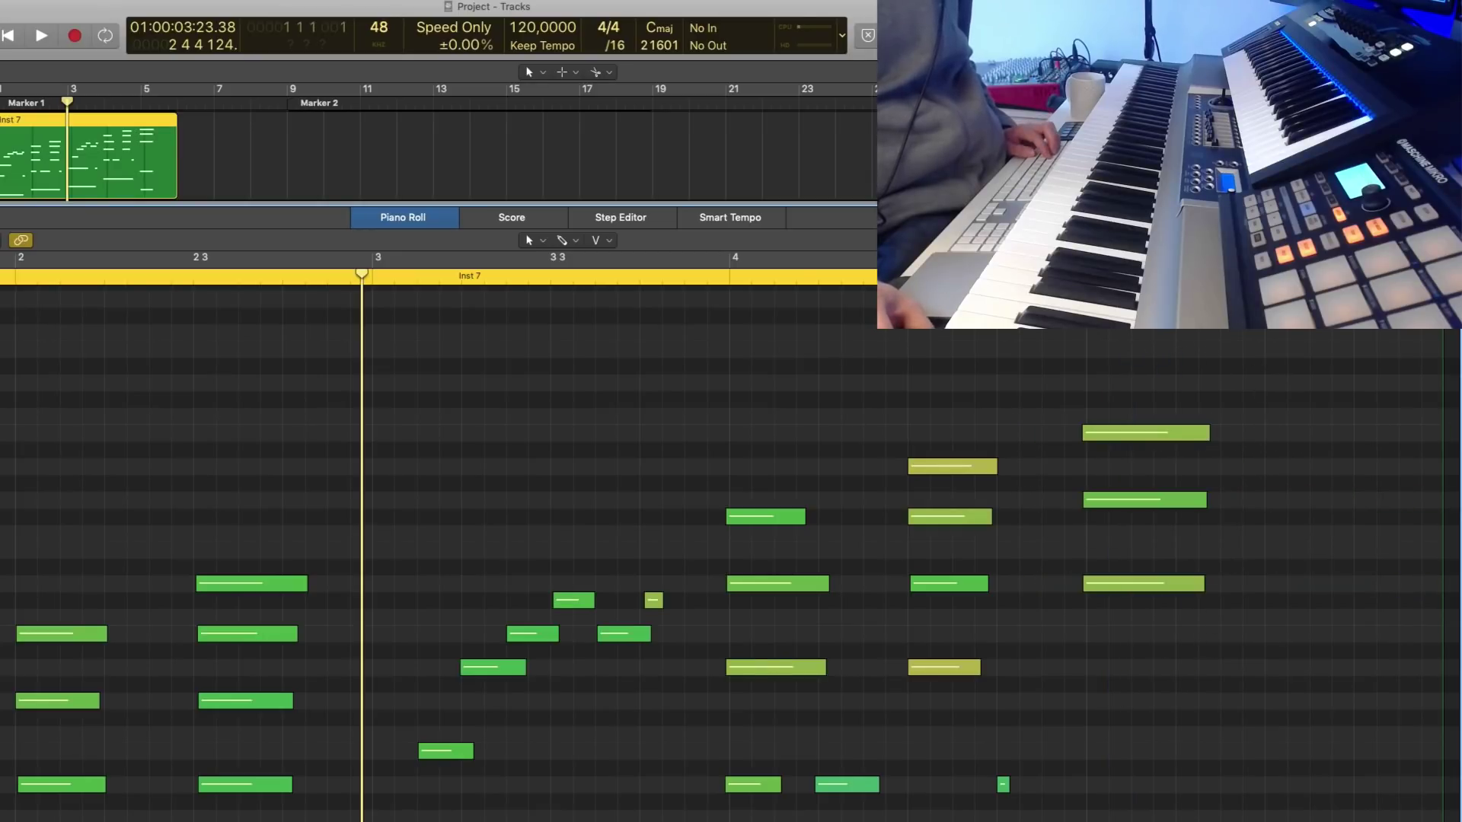
scroll(730, 557, "down", 3)
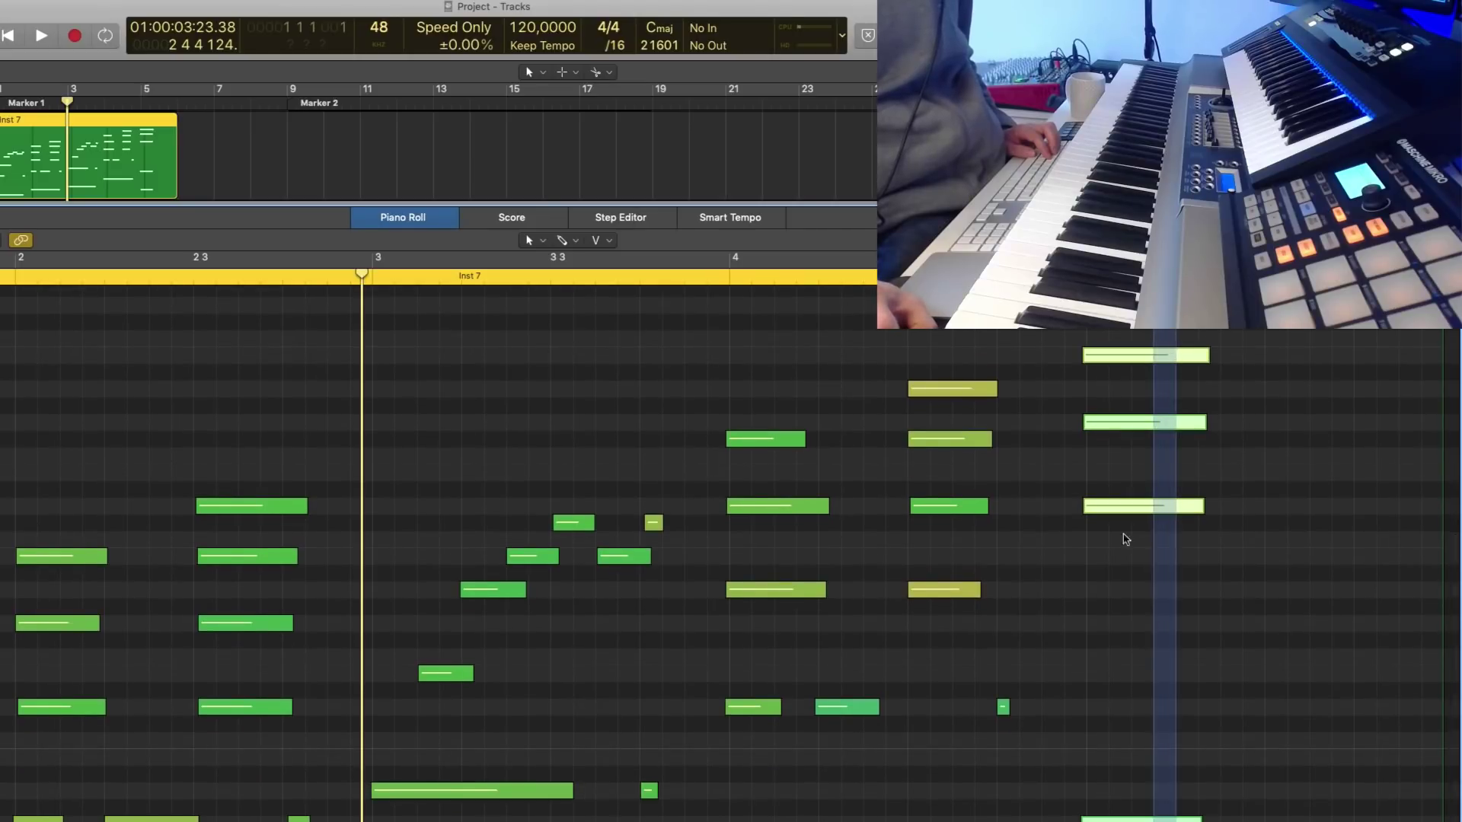
left_click_drag(1275, 375, 1097, 378)
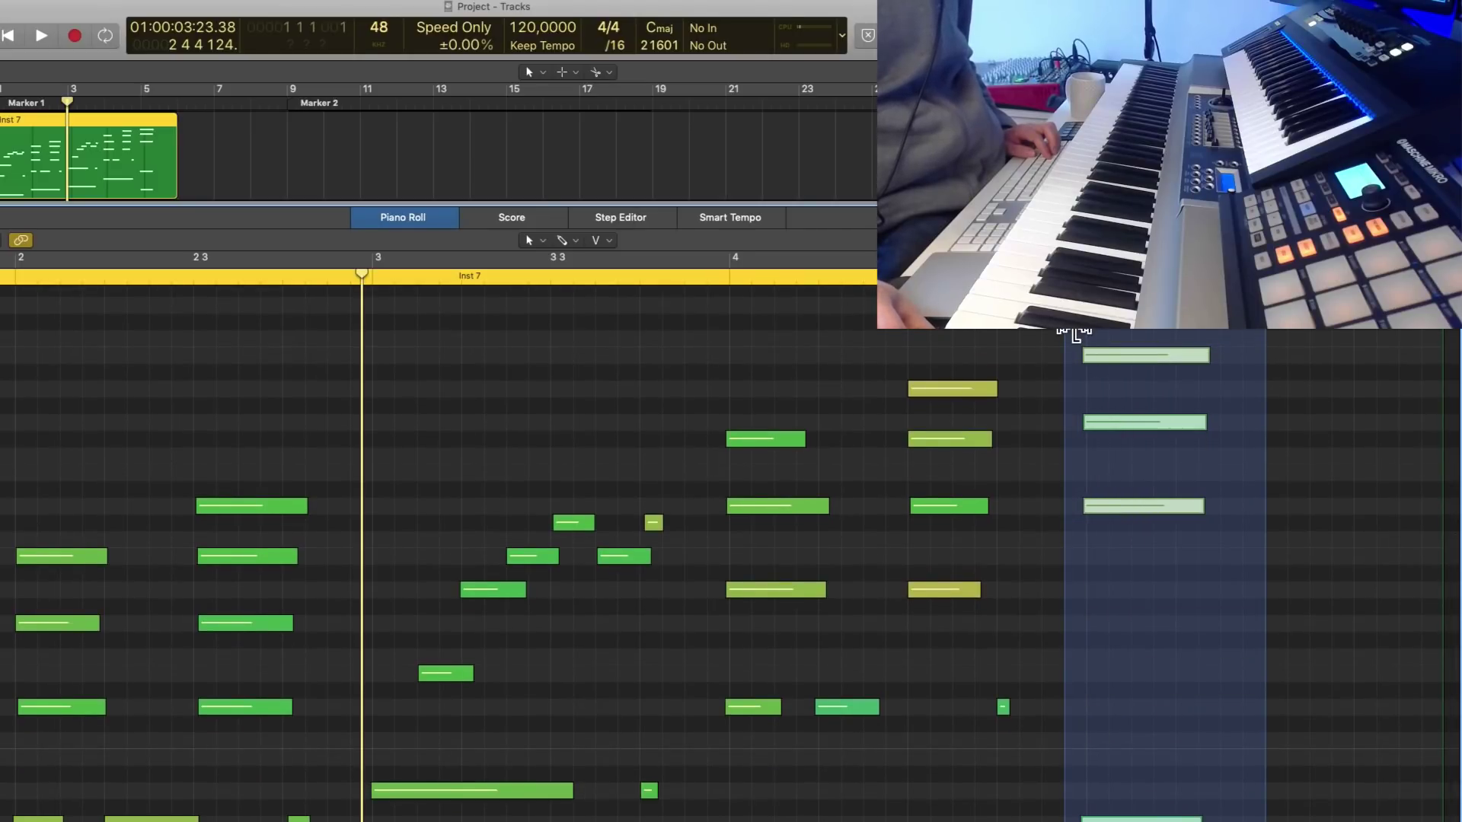
left_click(1140, 652)
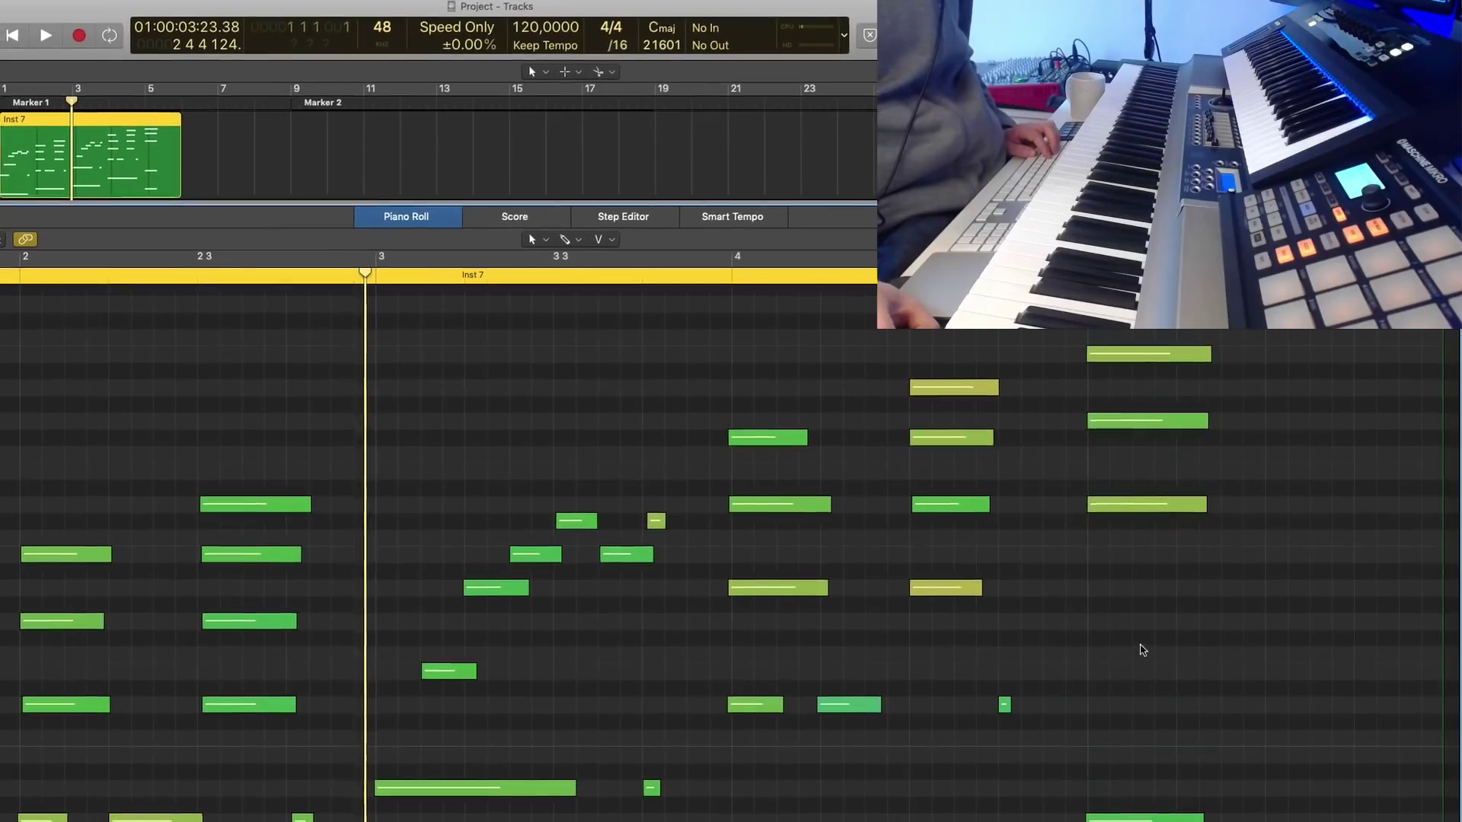
Step: Set a Time Handles range over the first chord of bar 4, and shift its start slightly later onto the bar line
scroll(1139, 641, "left", 5)
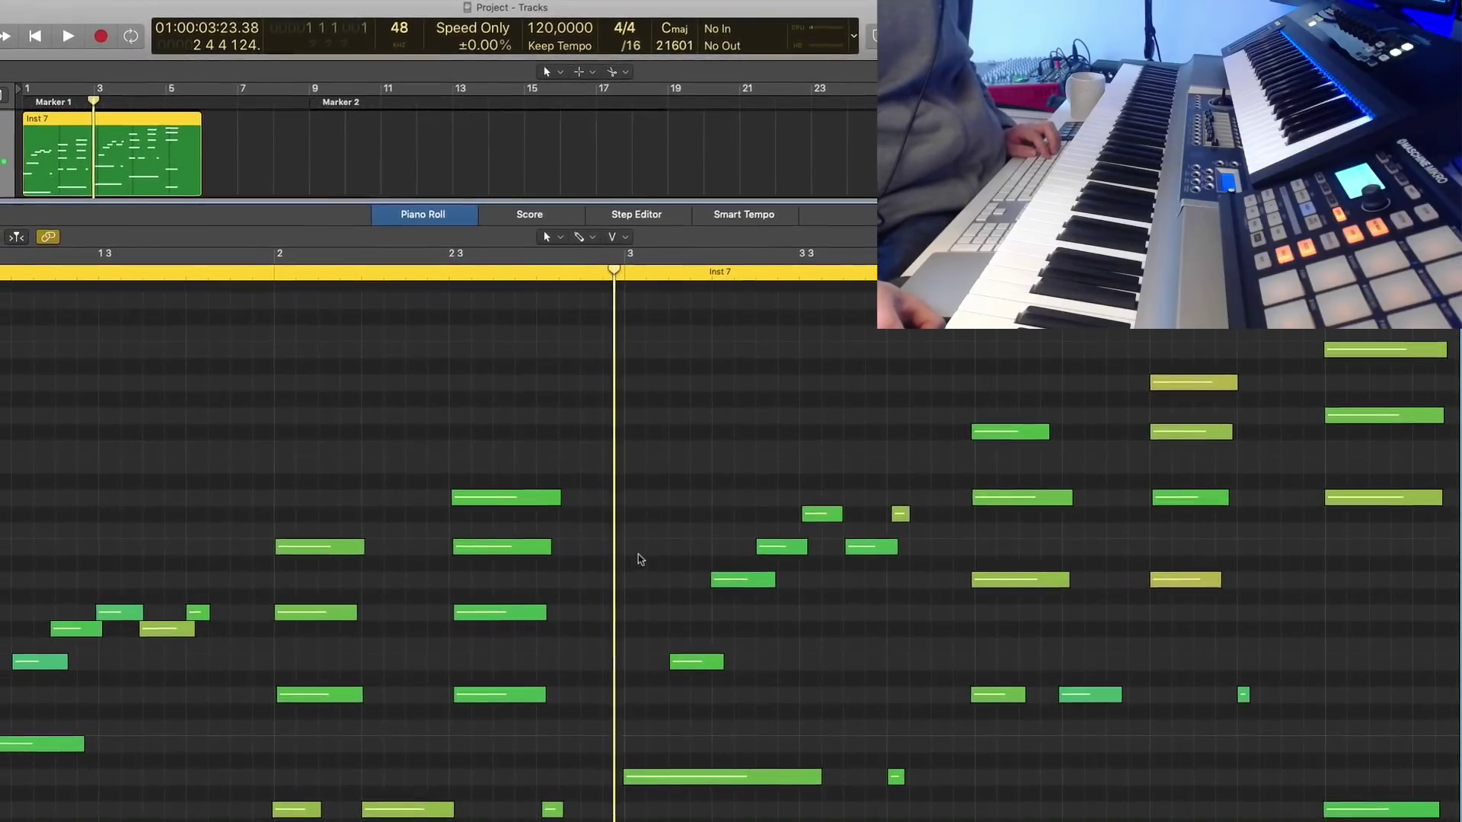
scroll(648, 556, "down", 5)
scroll(955, 635, "up", 5)
scroll(961, 628, "right", 5)
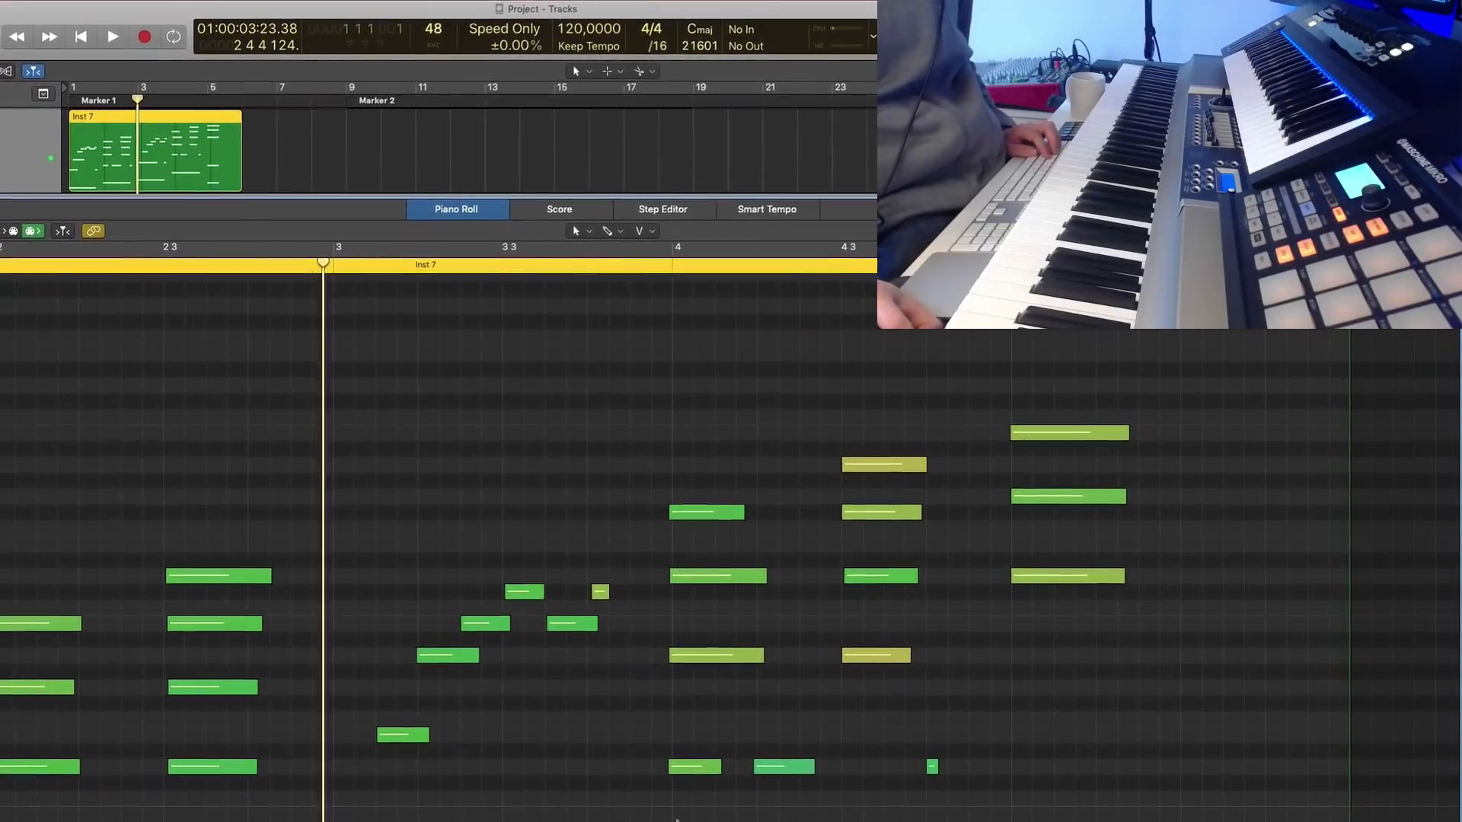
left_click_drag(659, 457, 712, 451)
left_click_drag(662, 384, 827, 819)
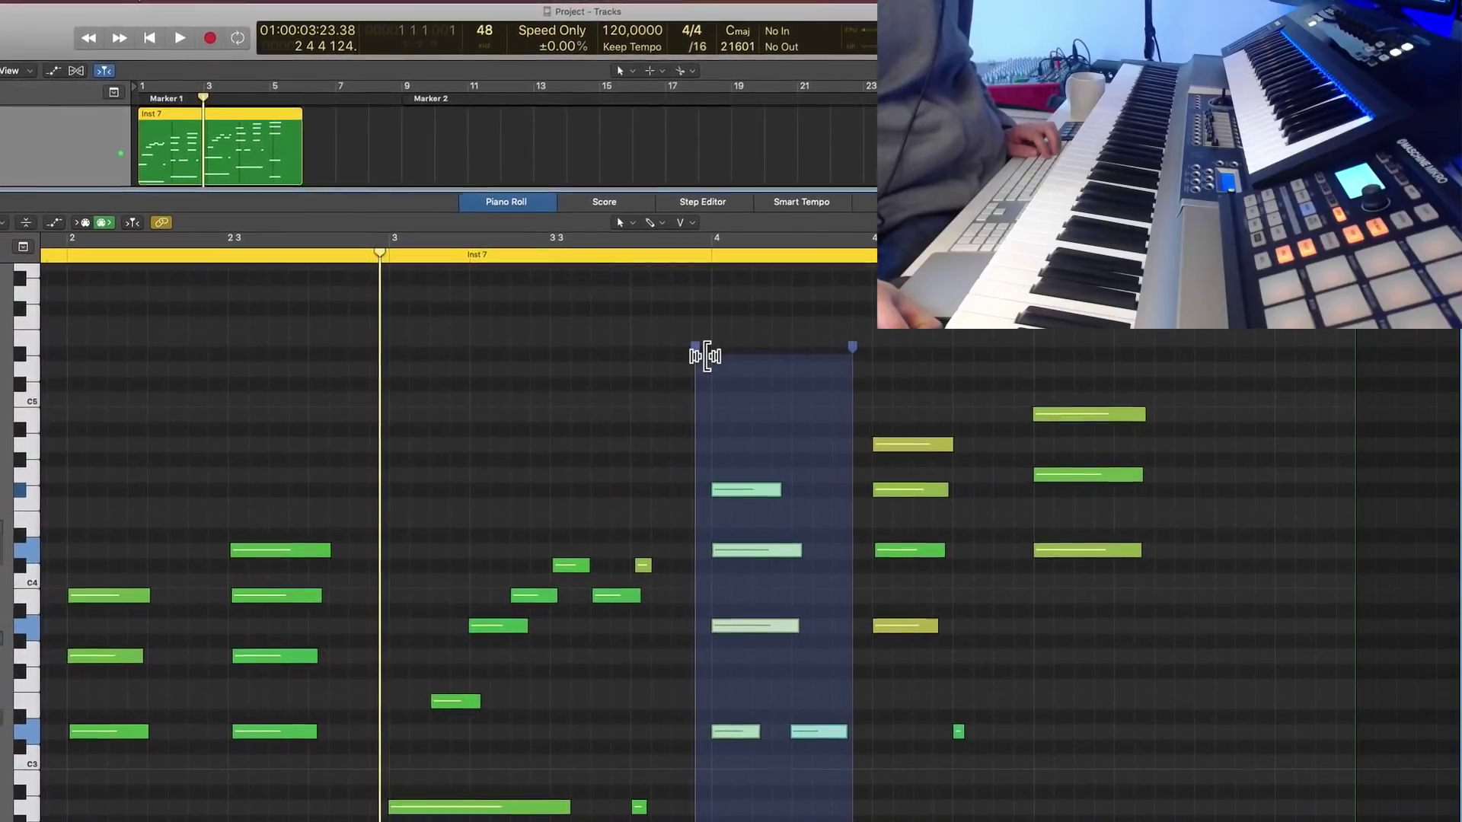
left_click(579, 373)
Step: Nudge the short high note at the end of bar 3 slightly earlier, and play the region from bar 1
scroll(600, 369, "left", 5)
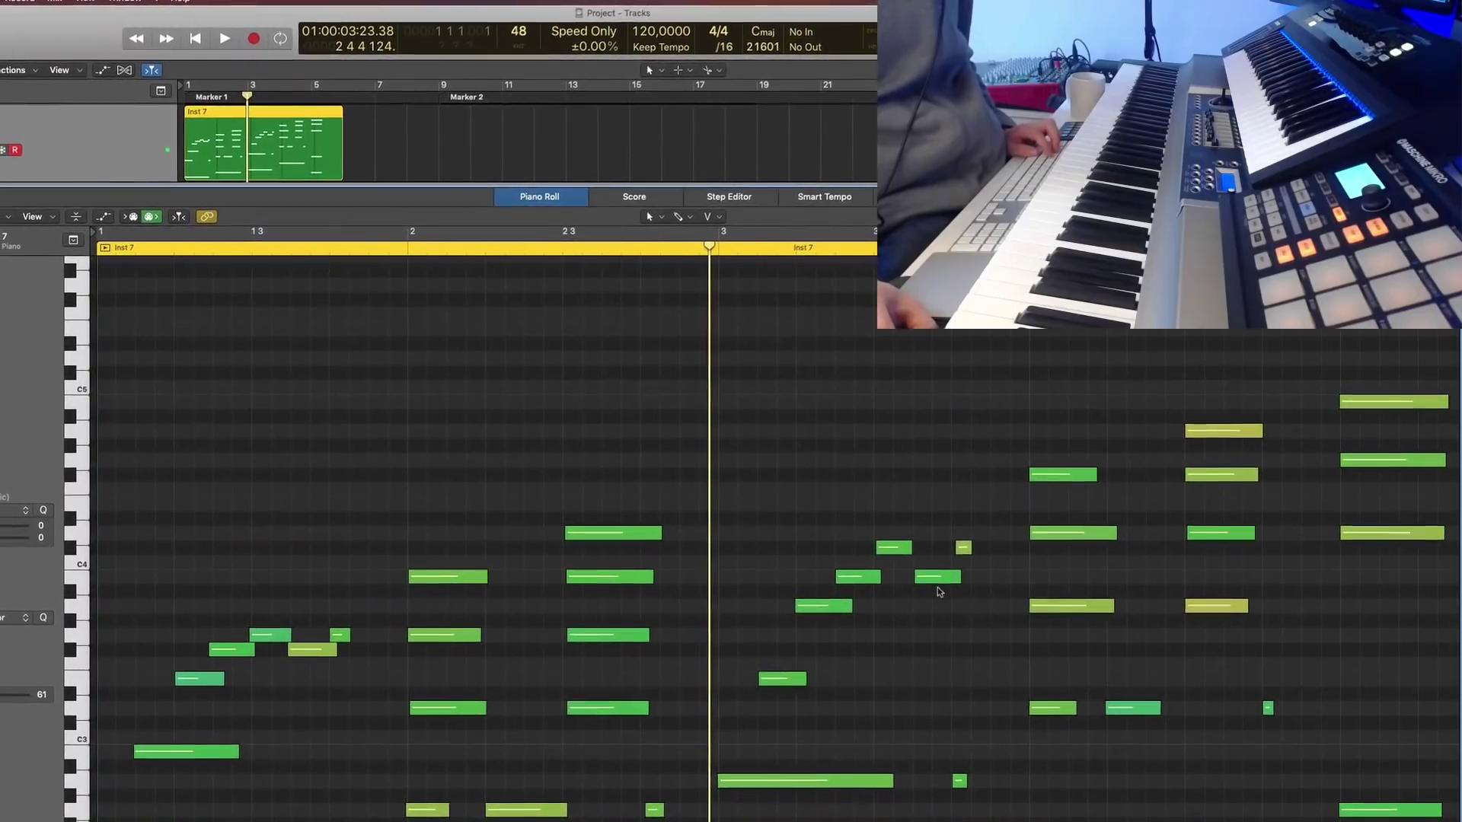
left_click_drag(990, 523, 964, 562)
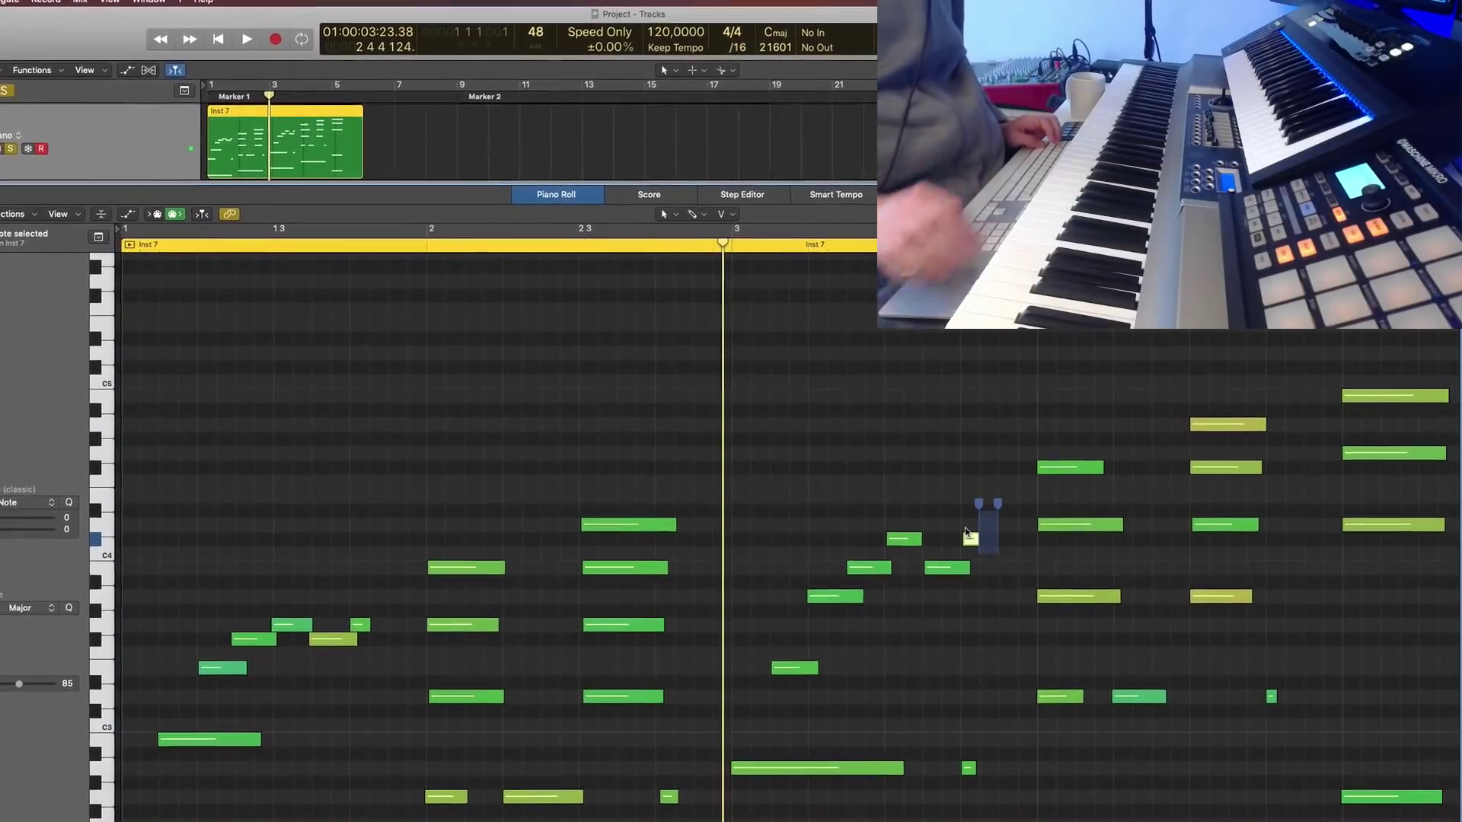
key("Return")
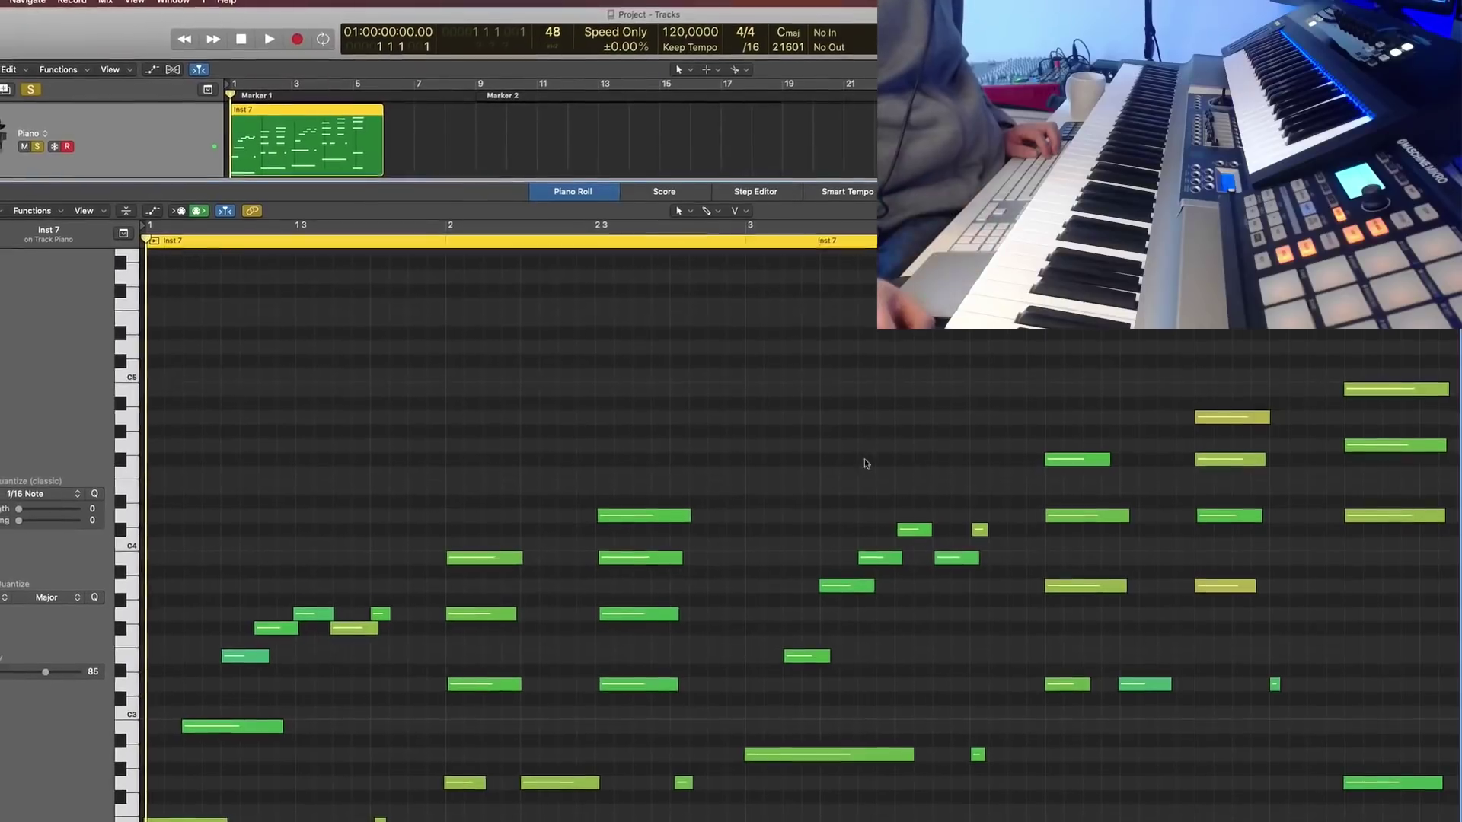
key("space")
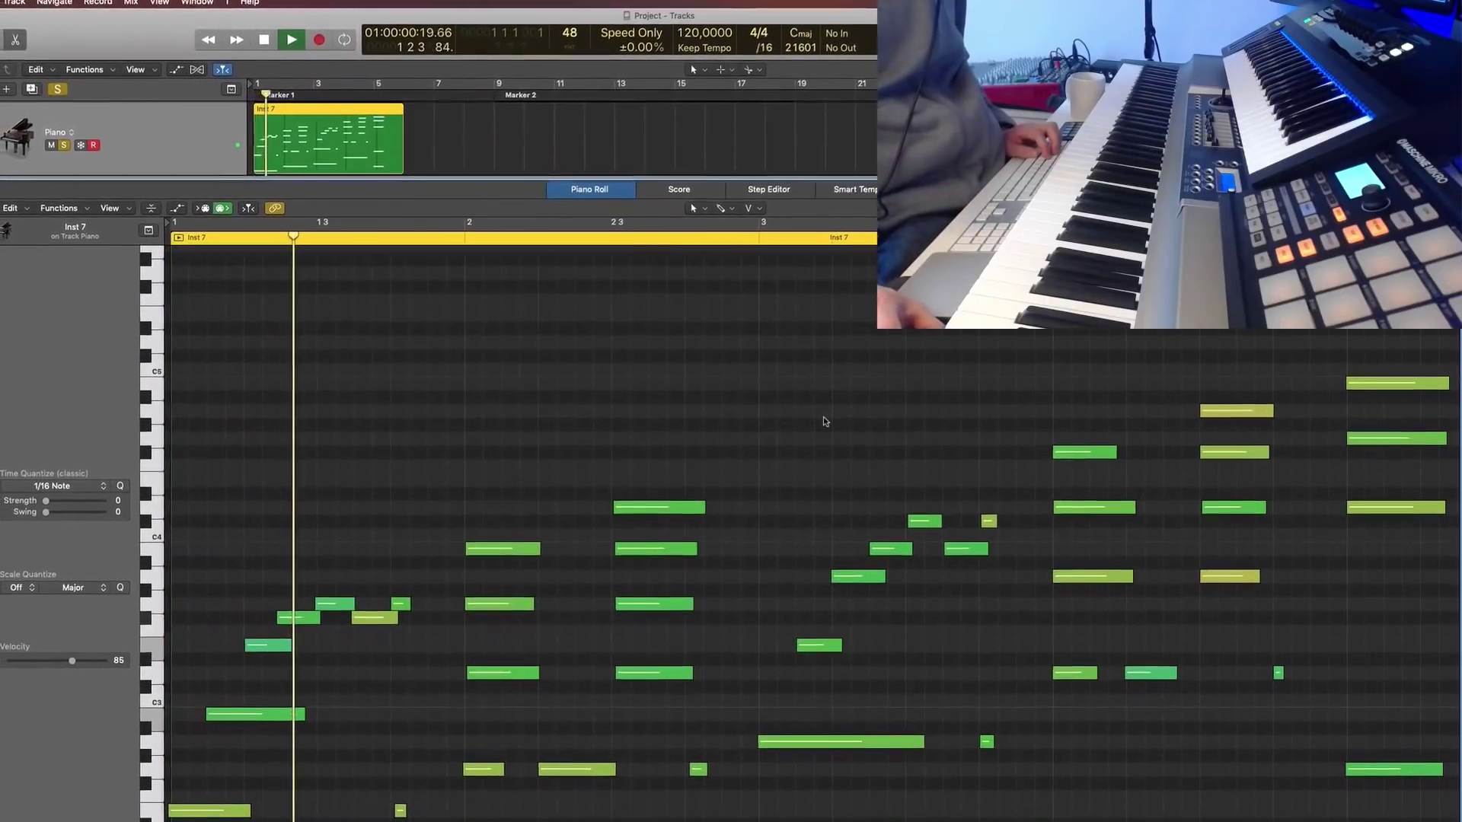